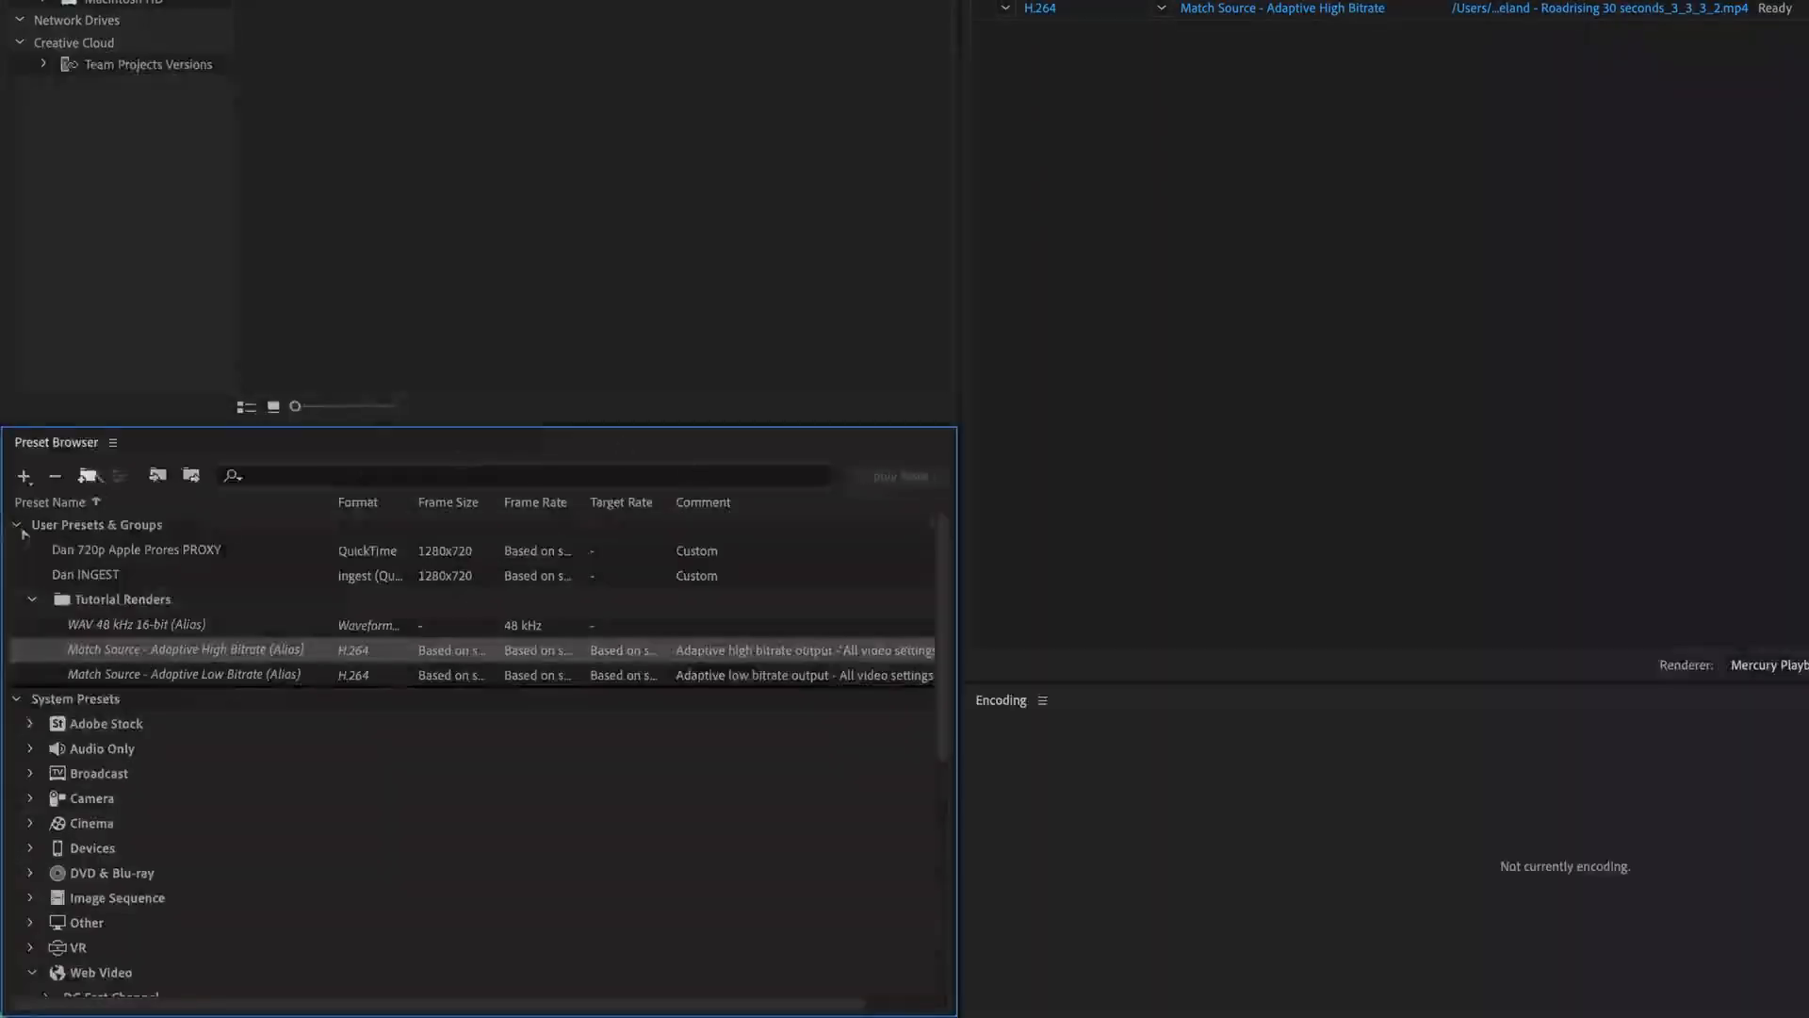
# Browse the system presets and look at the format groups inside the Camera category
pyautogui.scroll(-3, 172, 768)
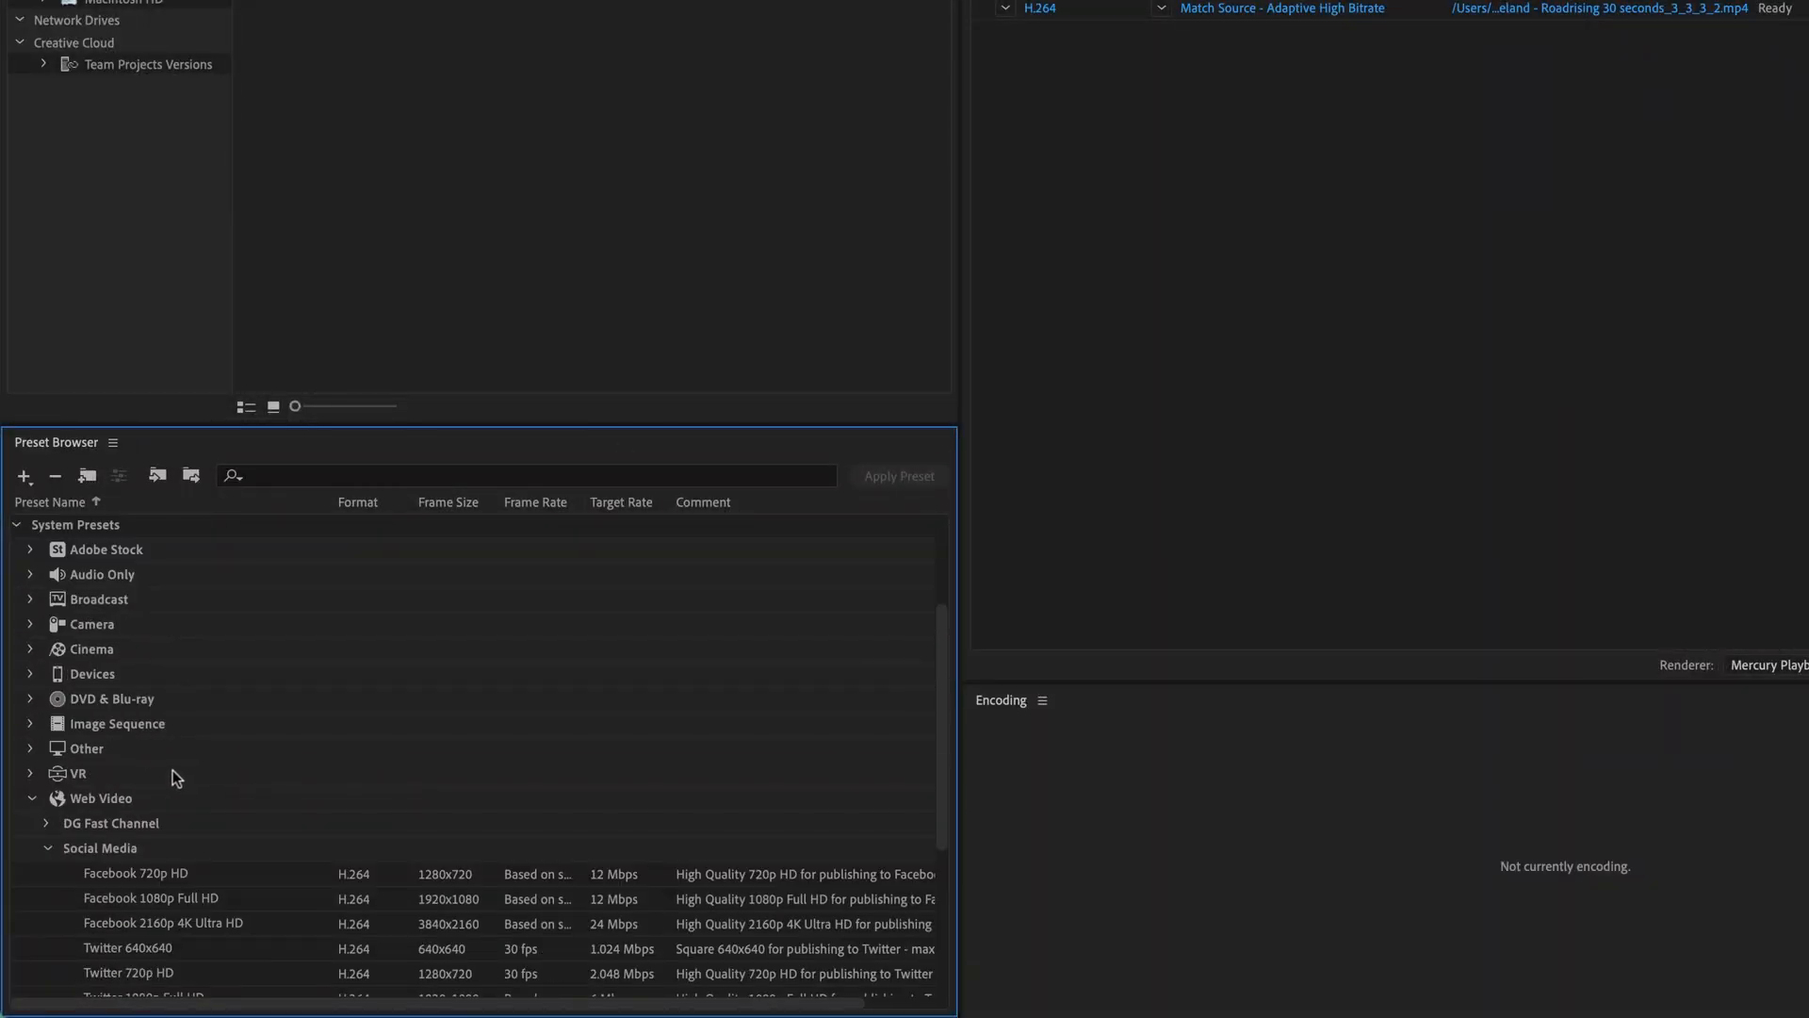
pyautogui.scroll(1, 174, 770)
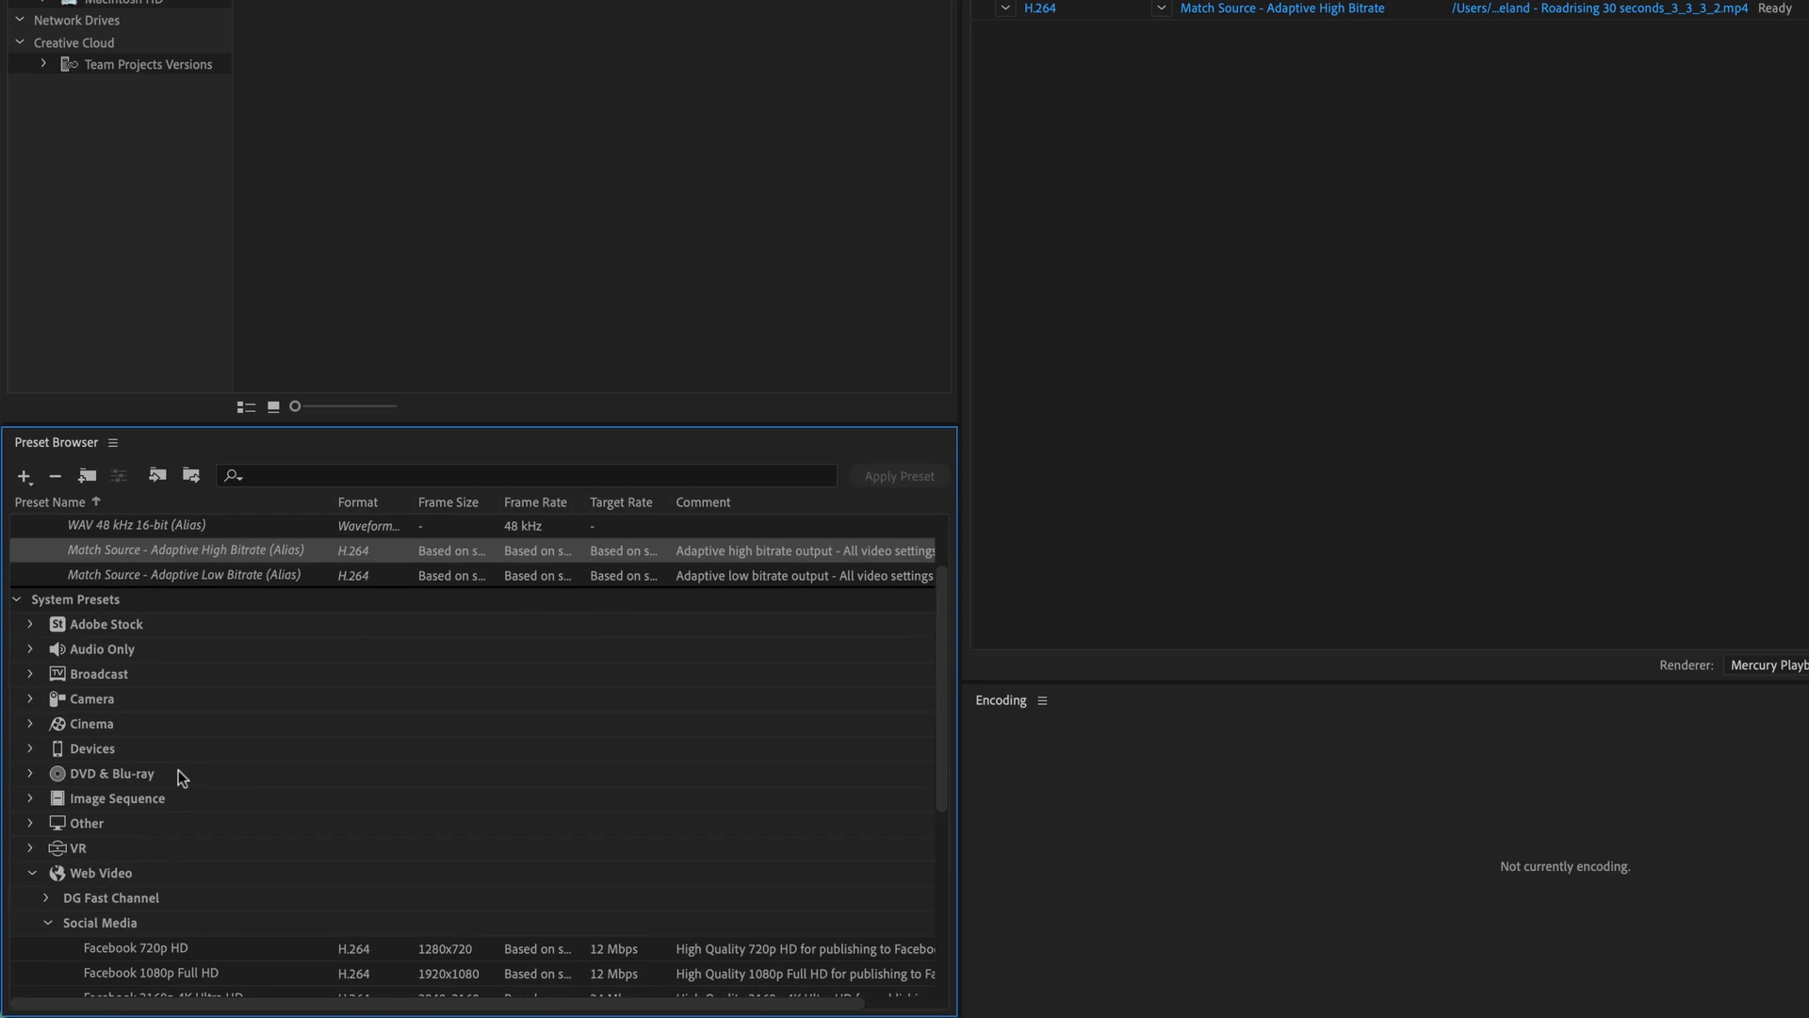
pyautogui.click(30, 698)
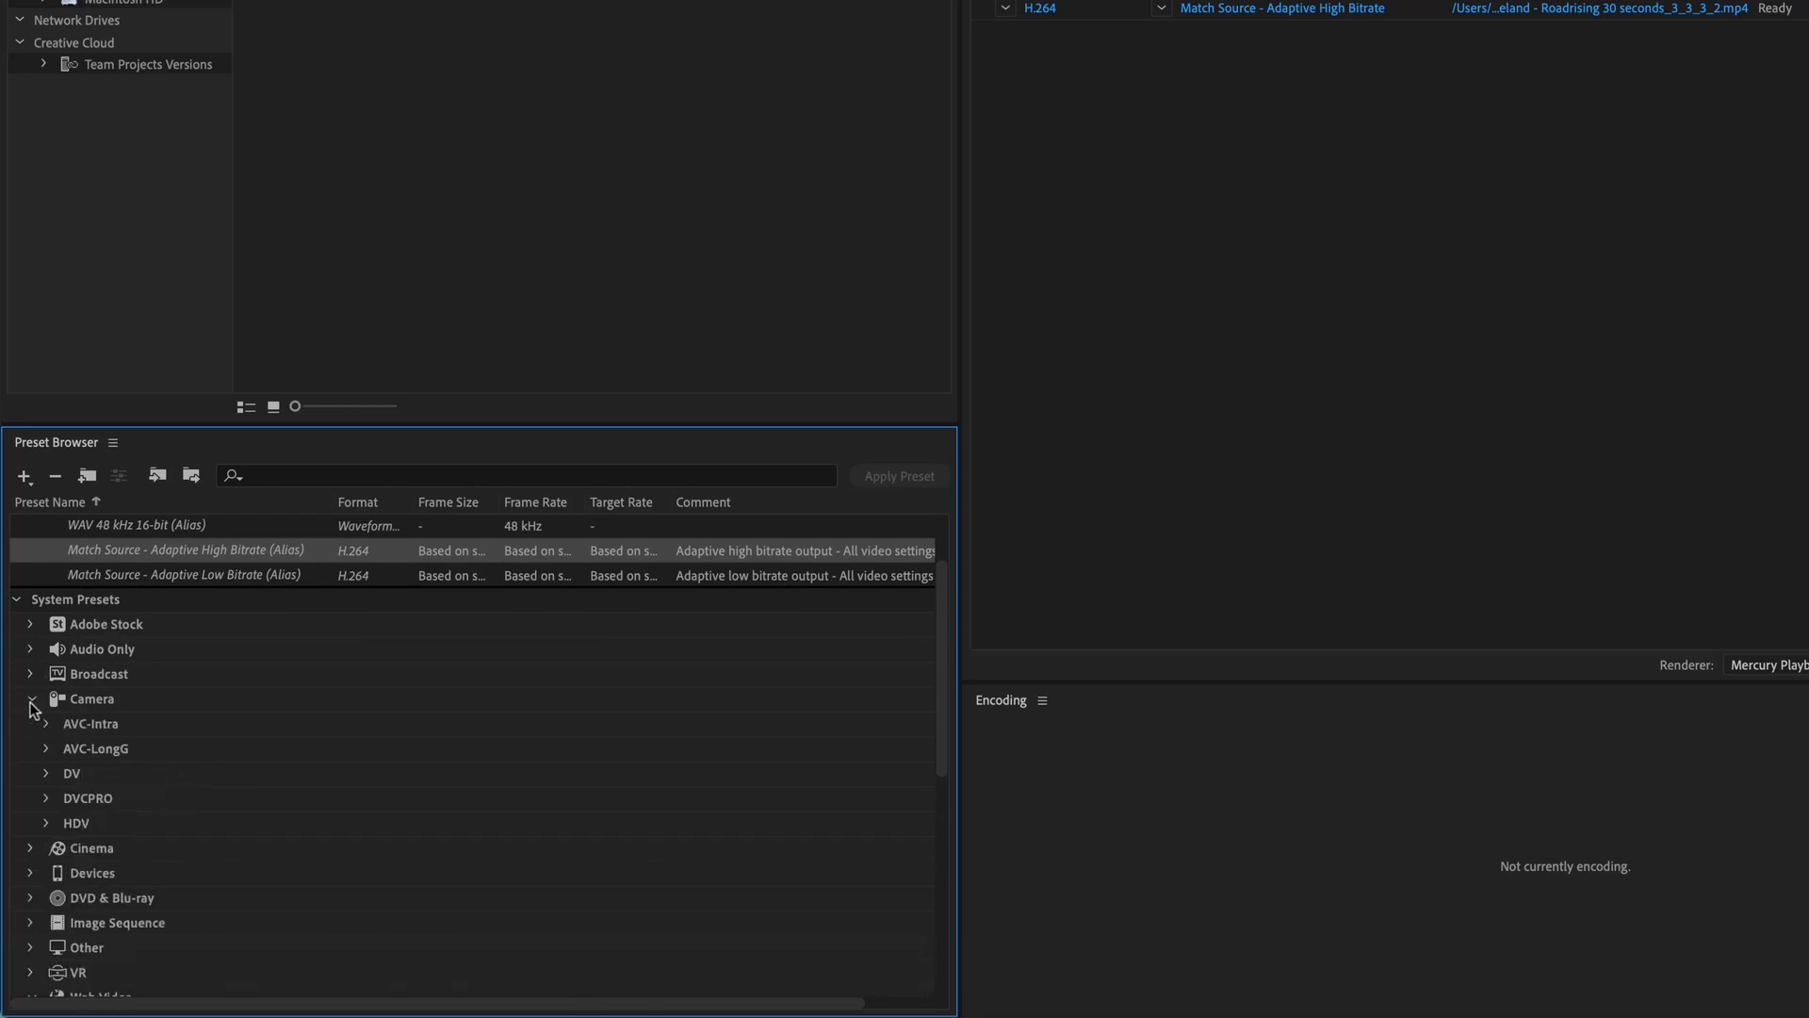
pyautogui.click(32, 698)
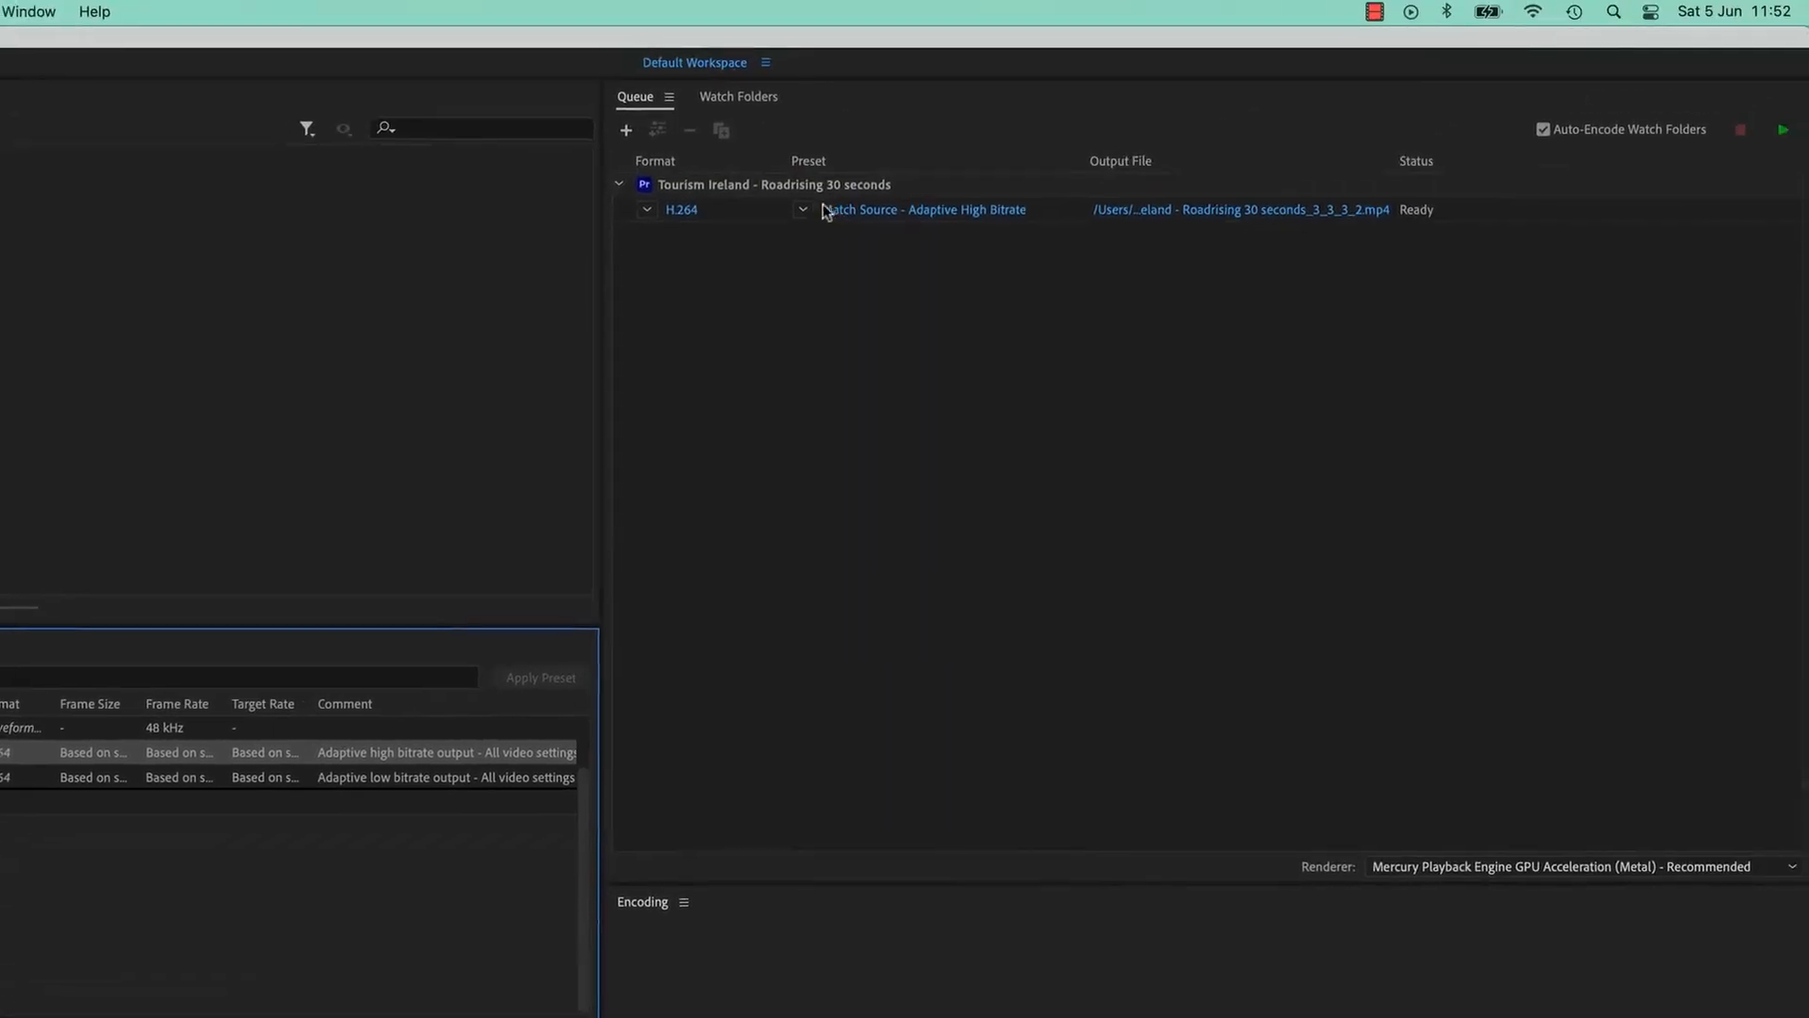
# Choose H.264 as the queued output's format and Match Source - Adaptive High Bitrate as its preset
pyautogui.click(820, 208)
pyautogui.click(667, 444)
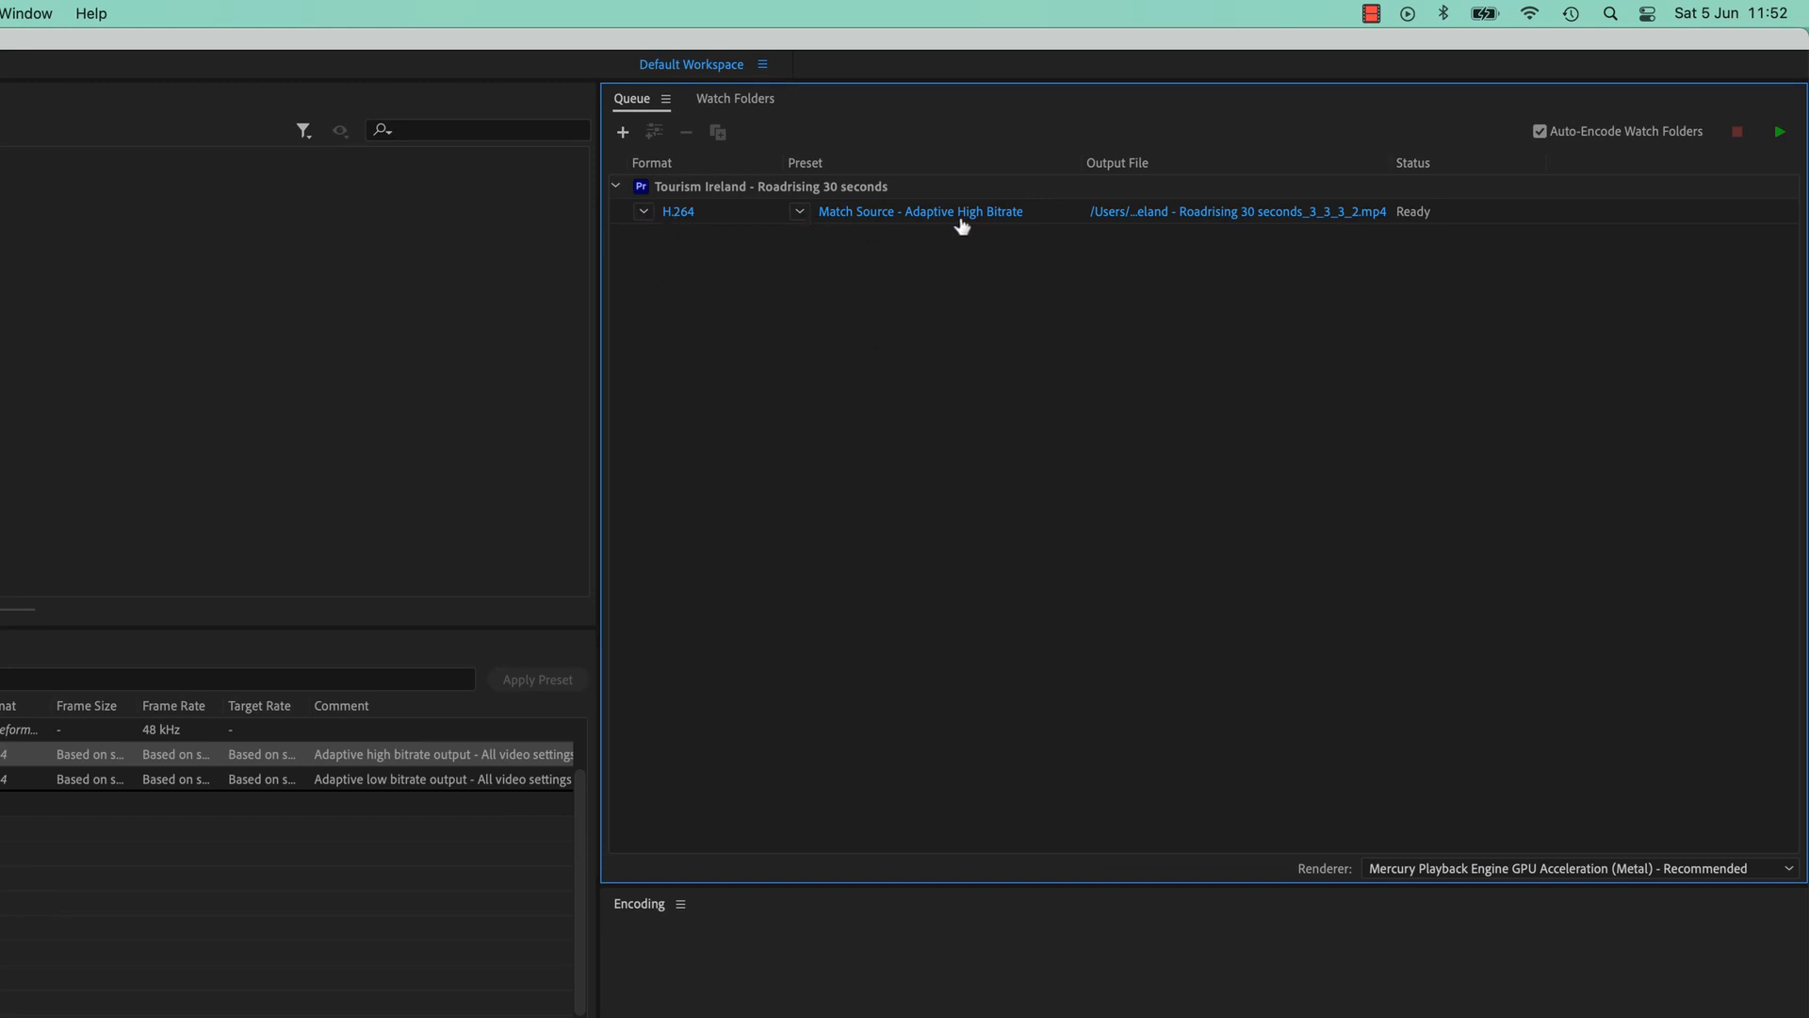
pyautogui.click(665, 213)
pyautogui.click(693, 462)
pyautogui.click(820, 213)
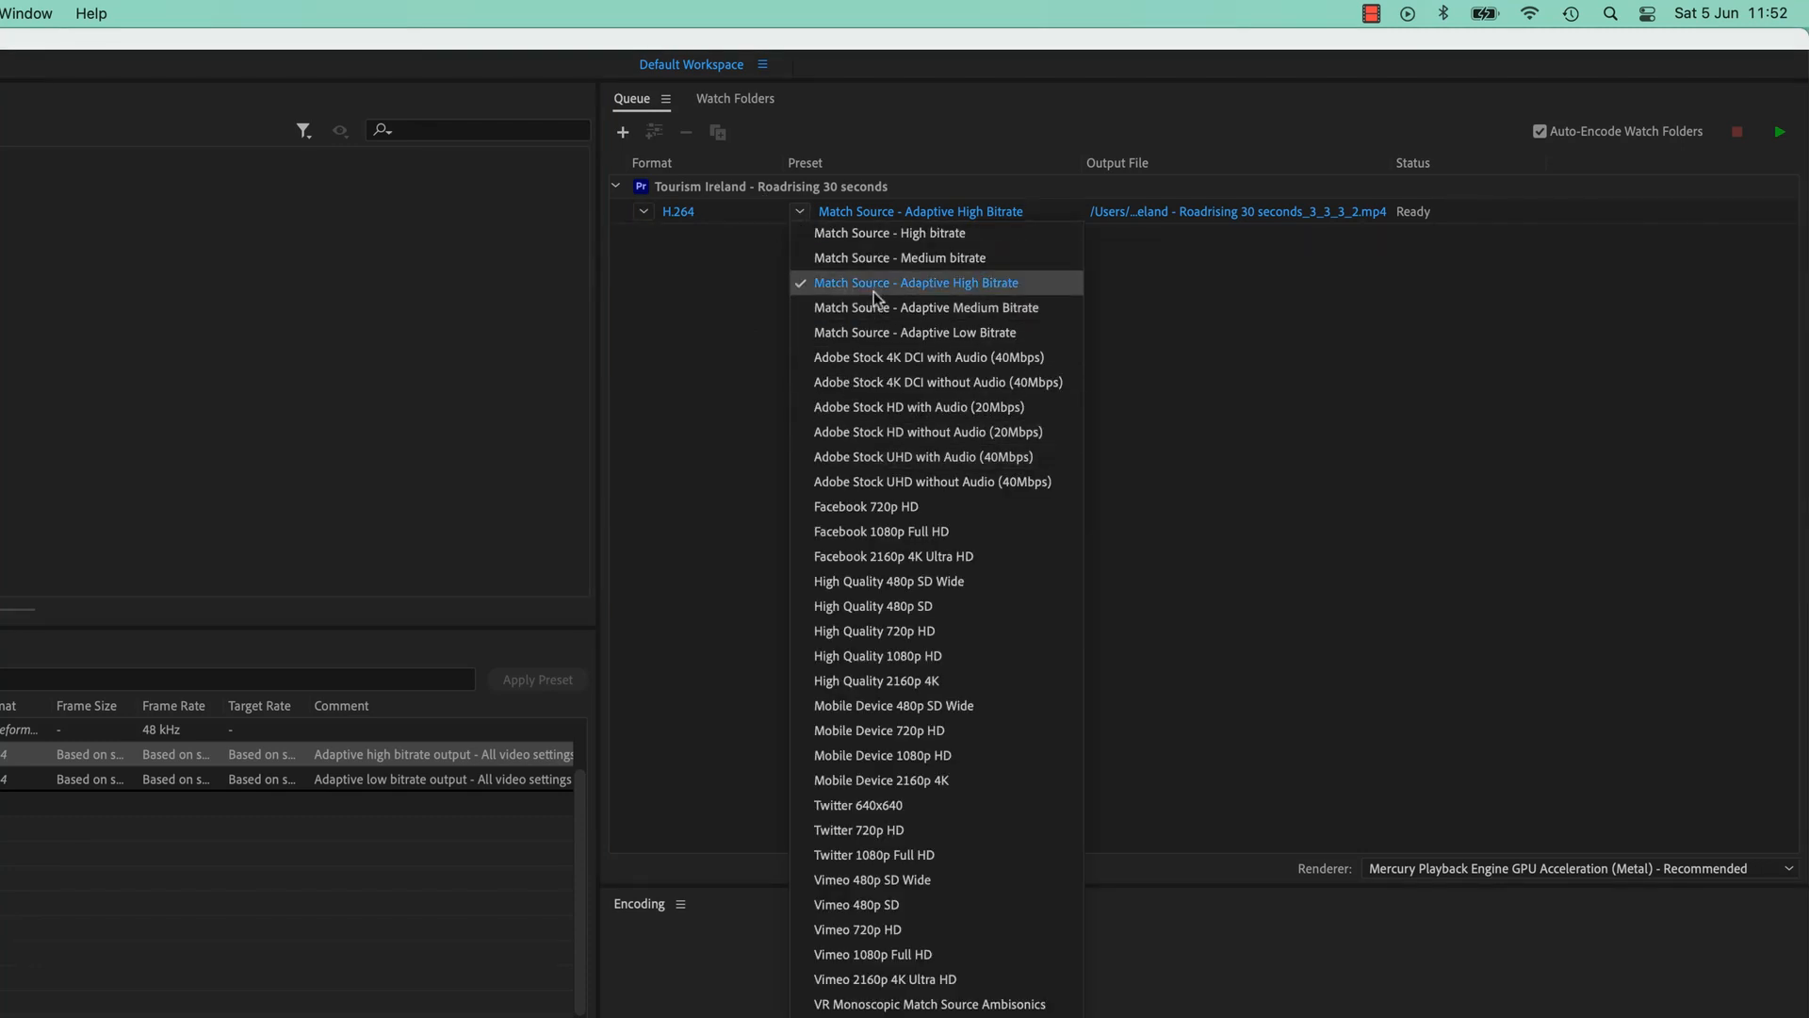
pyautogui.click(875, 286)
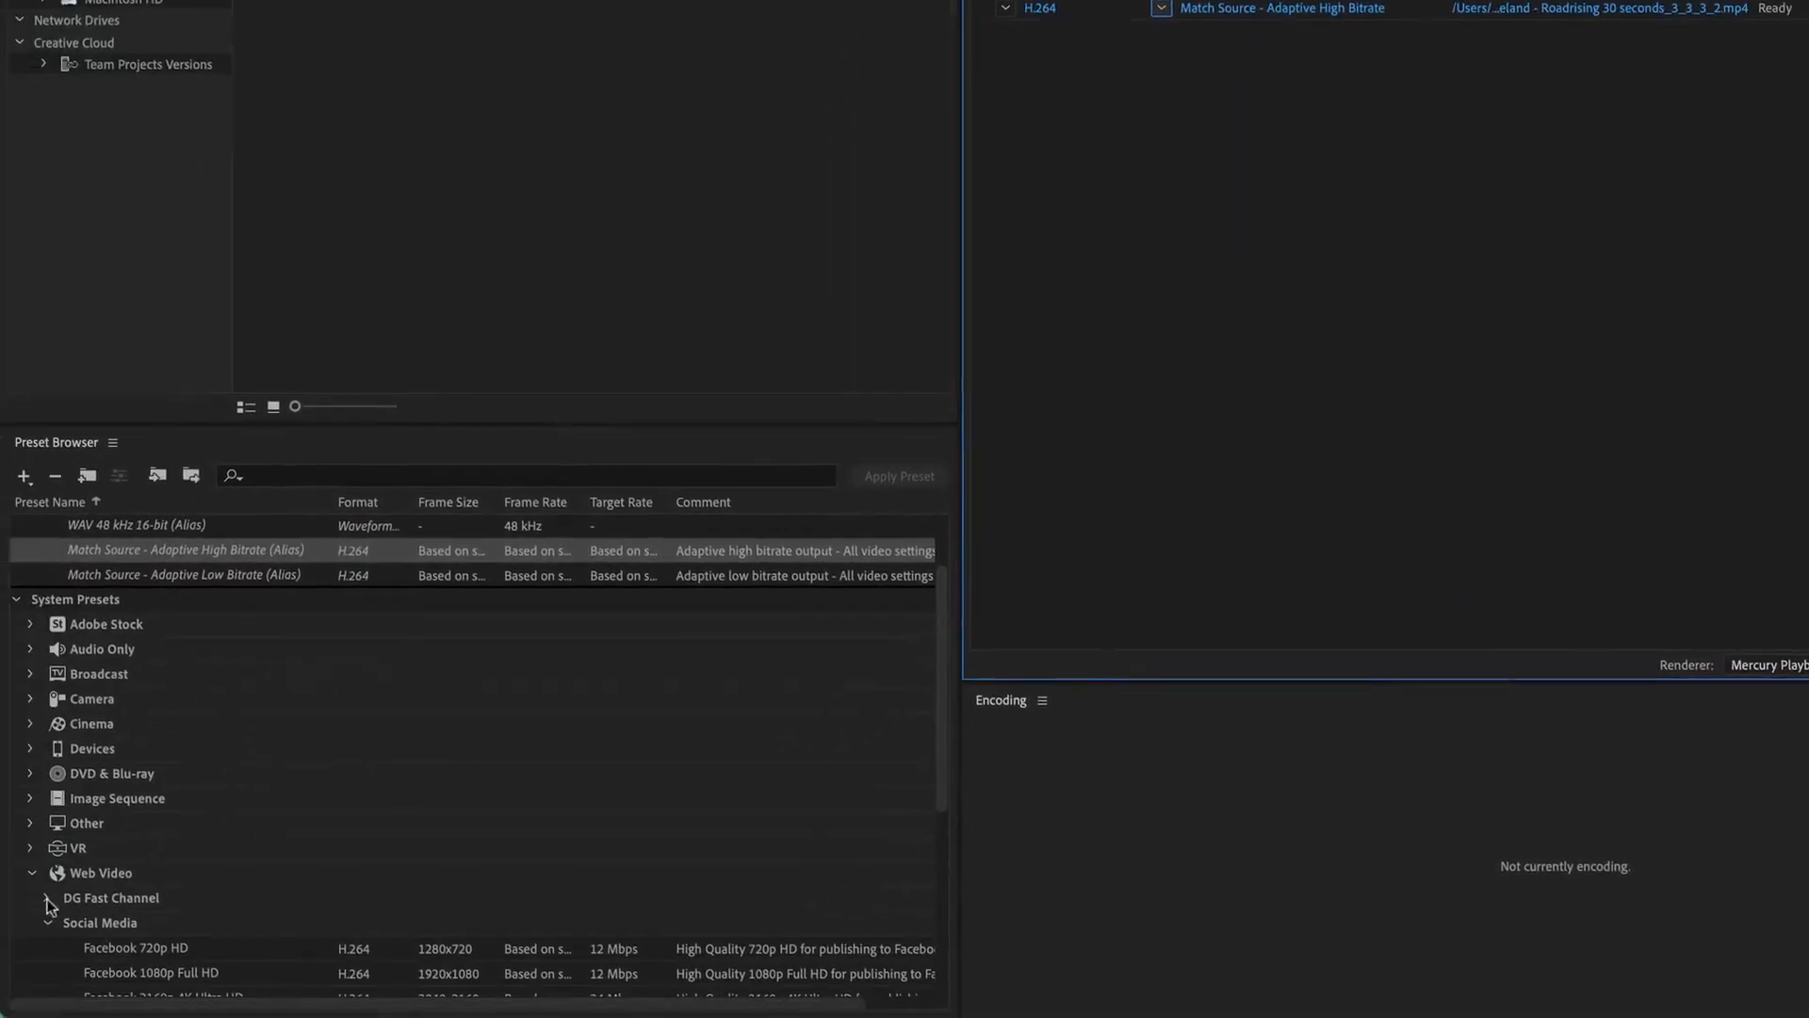
# Search the presets for "adap" and apply Broadcast's Match Source - Adaptive High Bitrate preset to the queued output
pyautogui.click(372, 476)
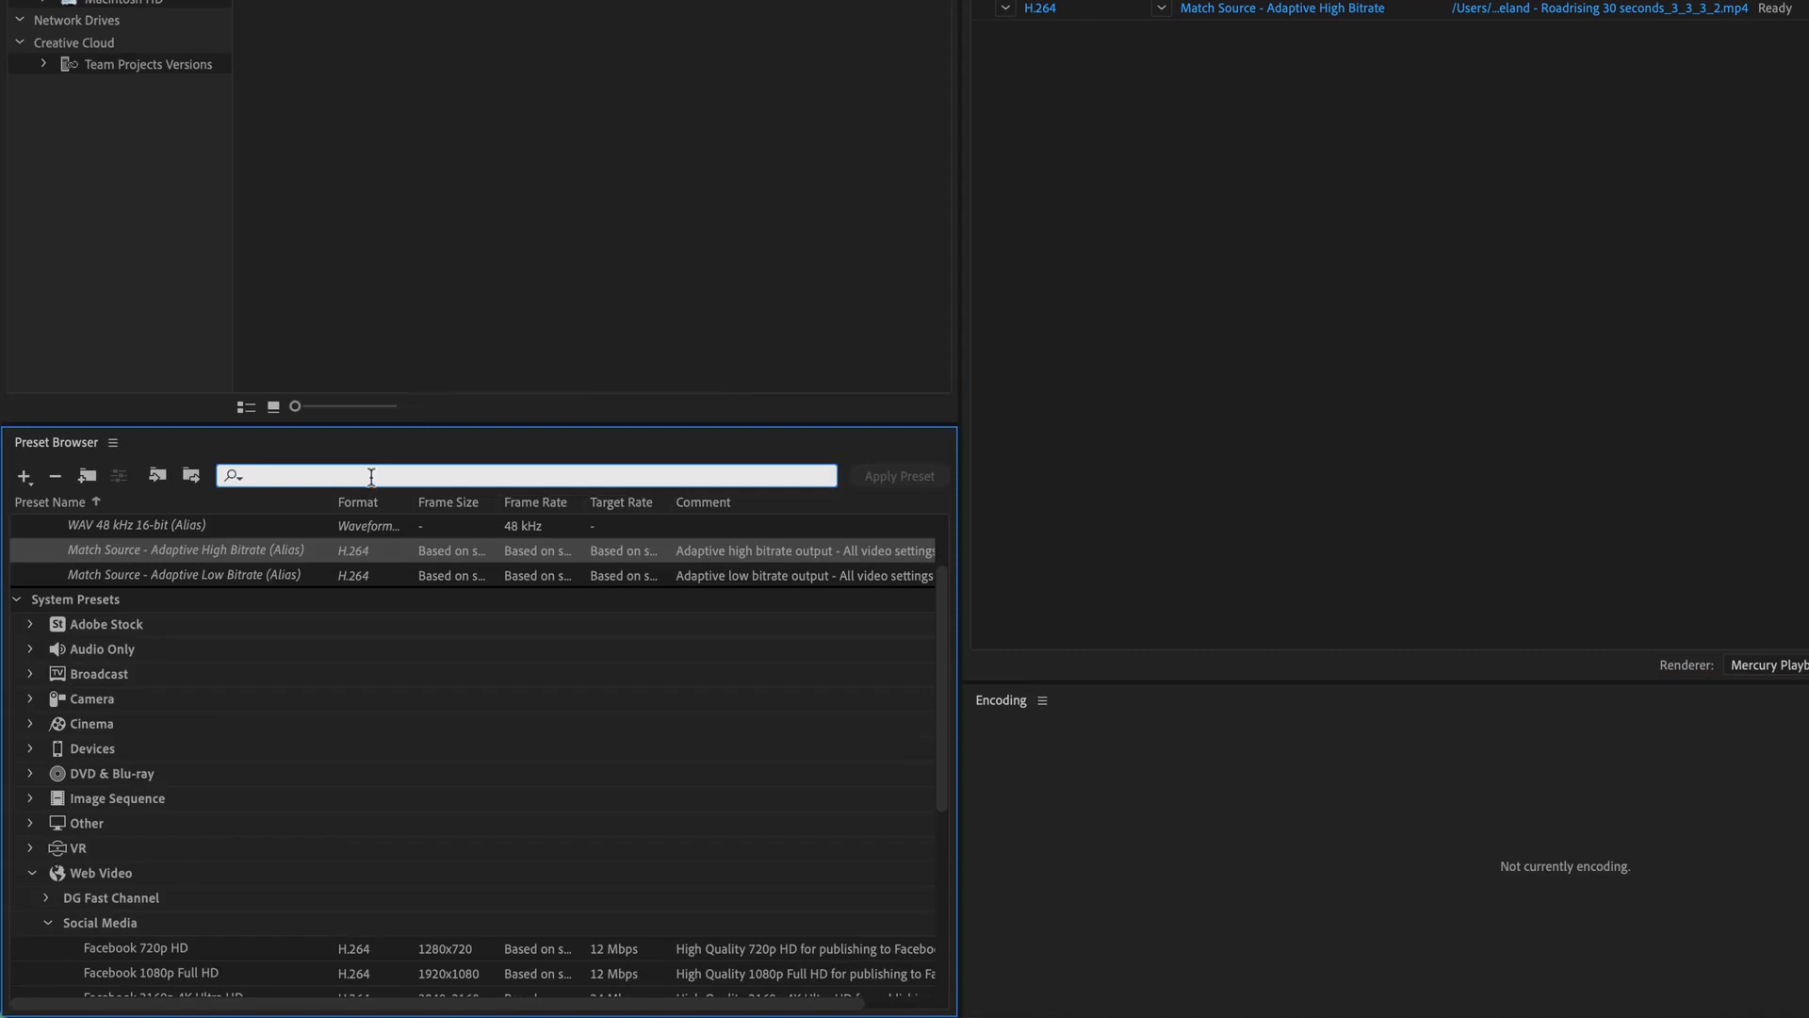
pyautogui.write('adap')
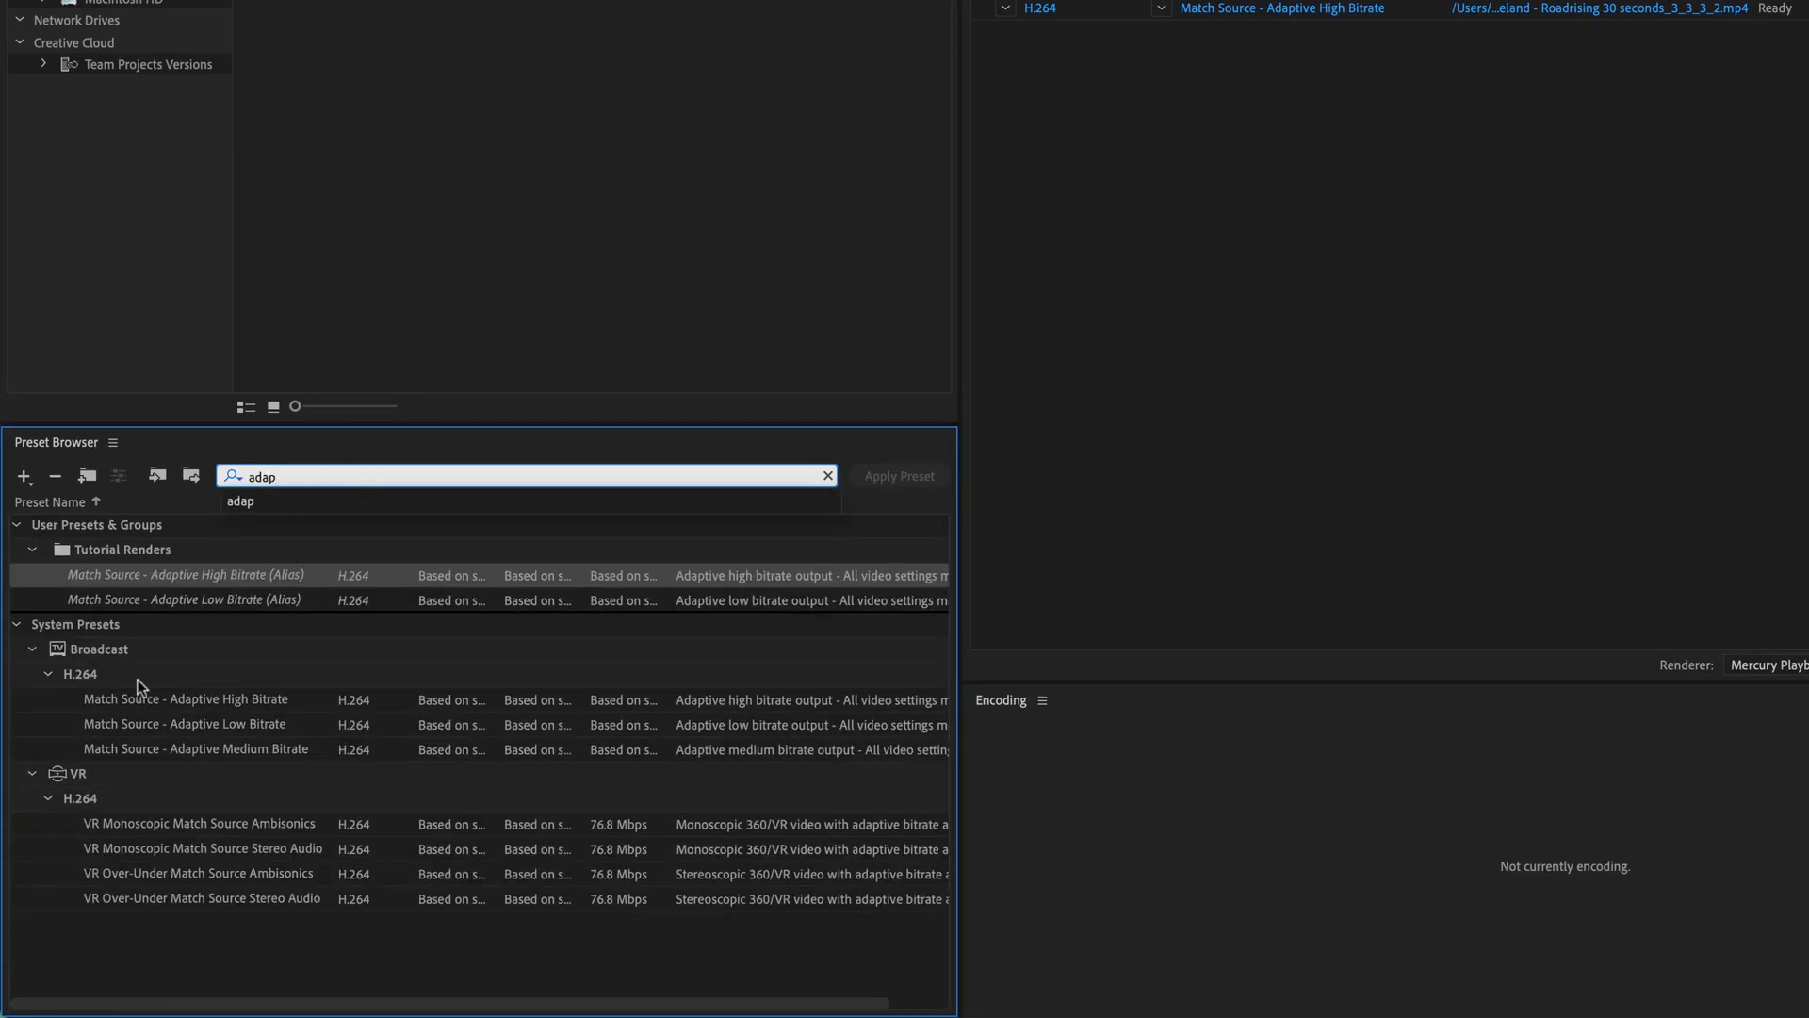
pyautogui.click(236, 698)
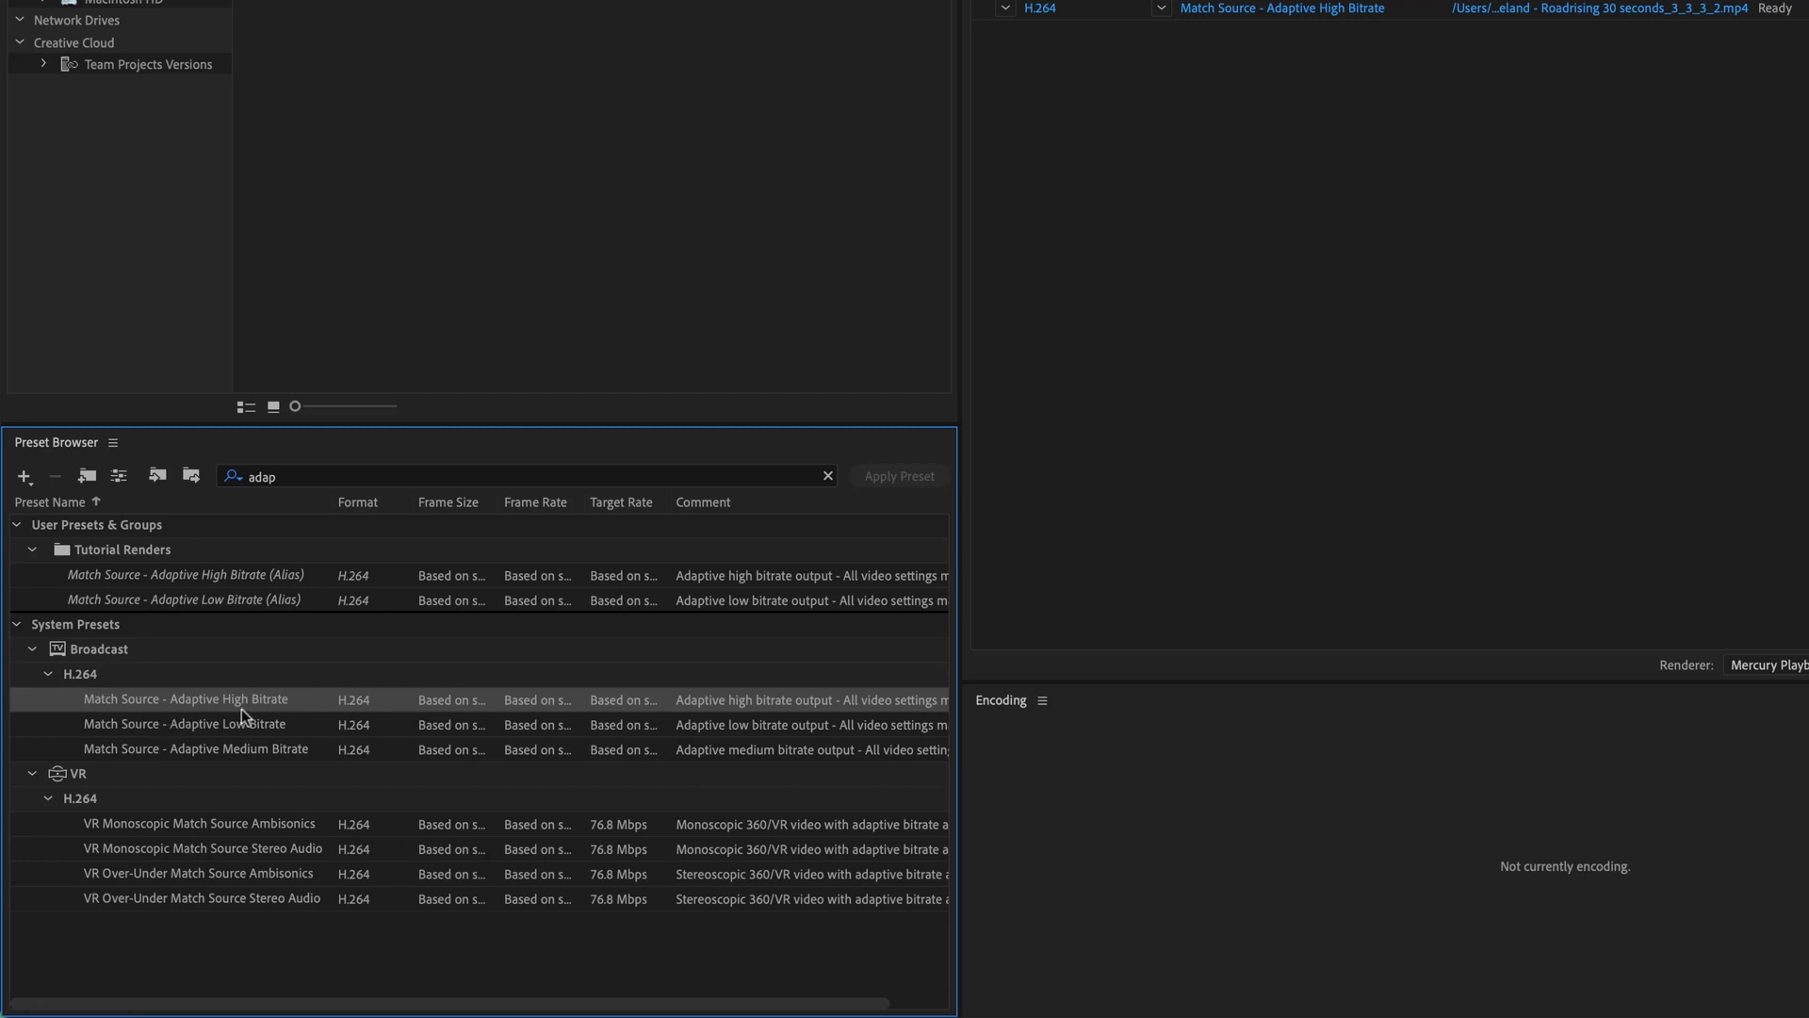
pyautogui.moveTo(226, 705); pyautogui.dragTo(1318, 12)
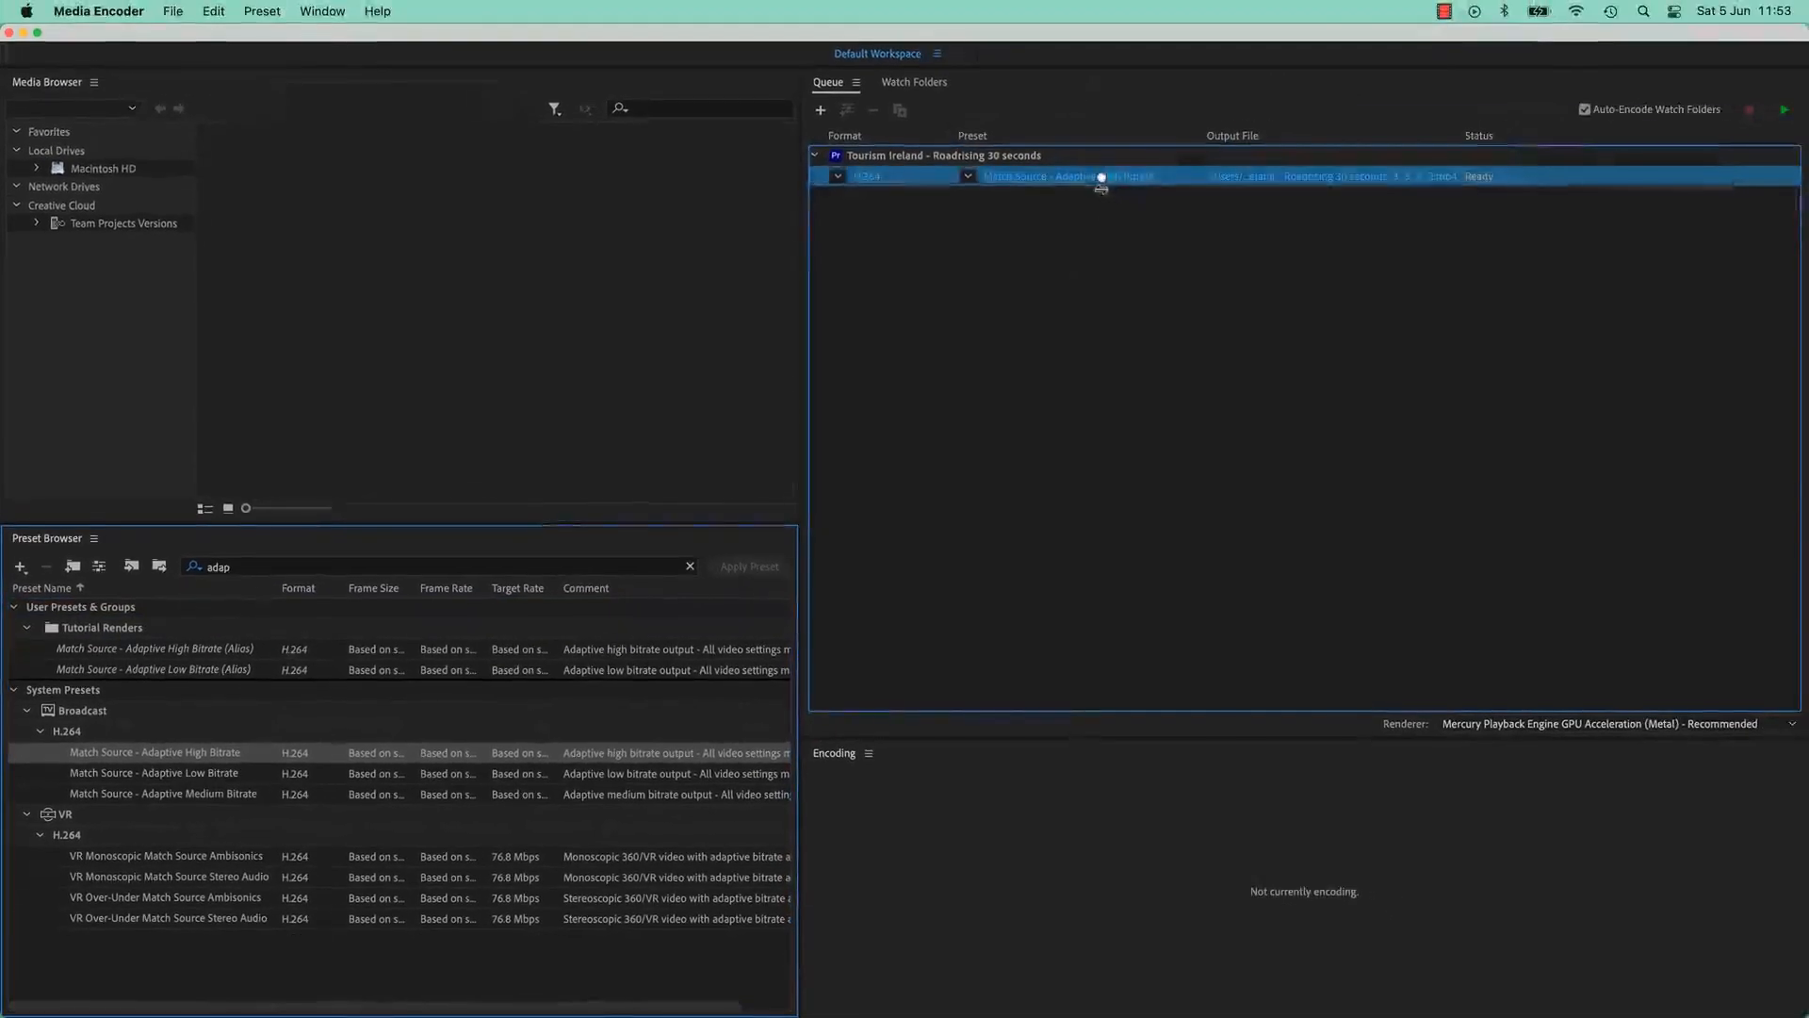
pyautogui.moveTo(1100, 180); pyautogui.dragTo(1098, 178)
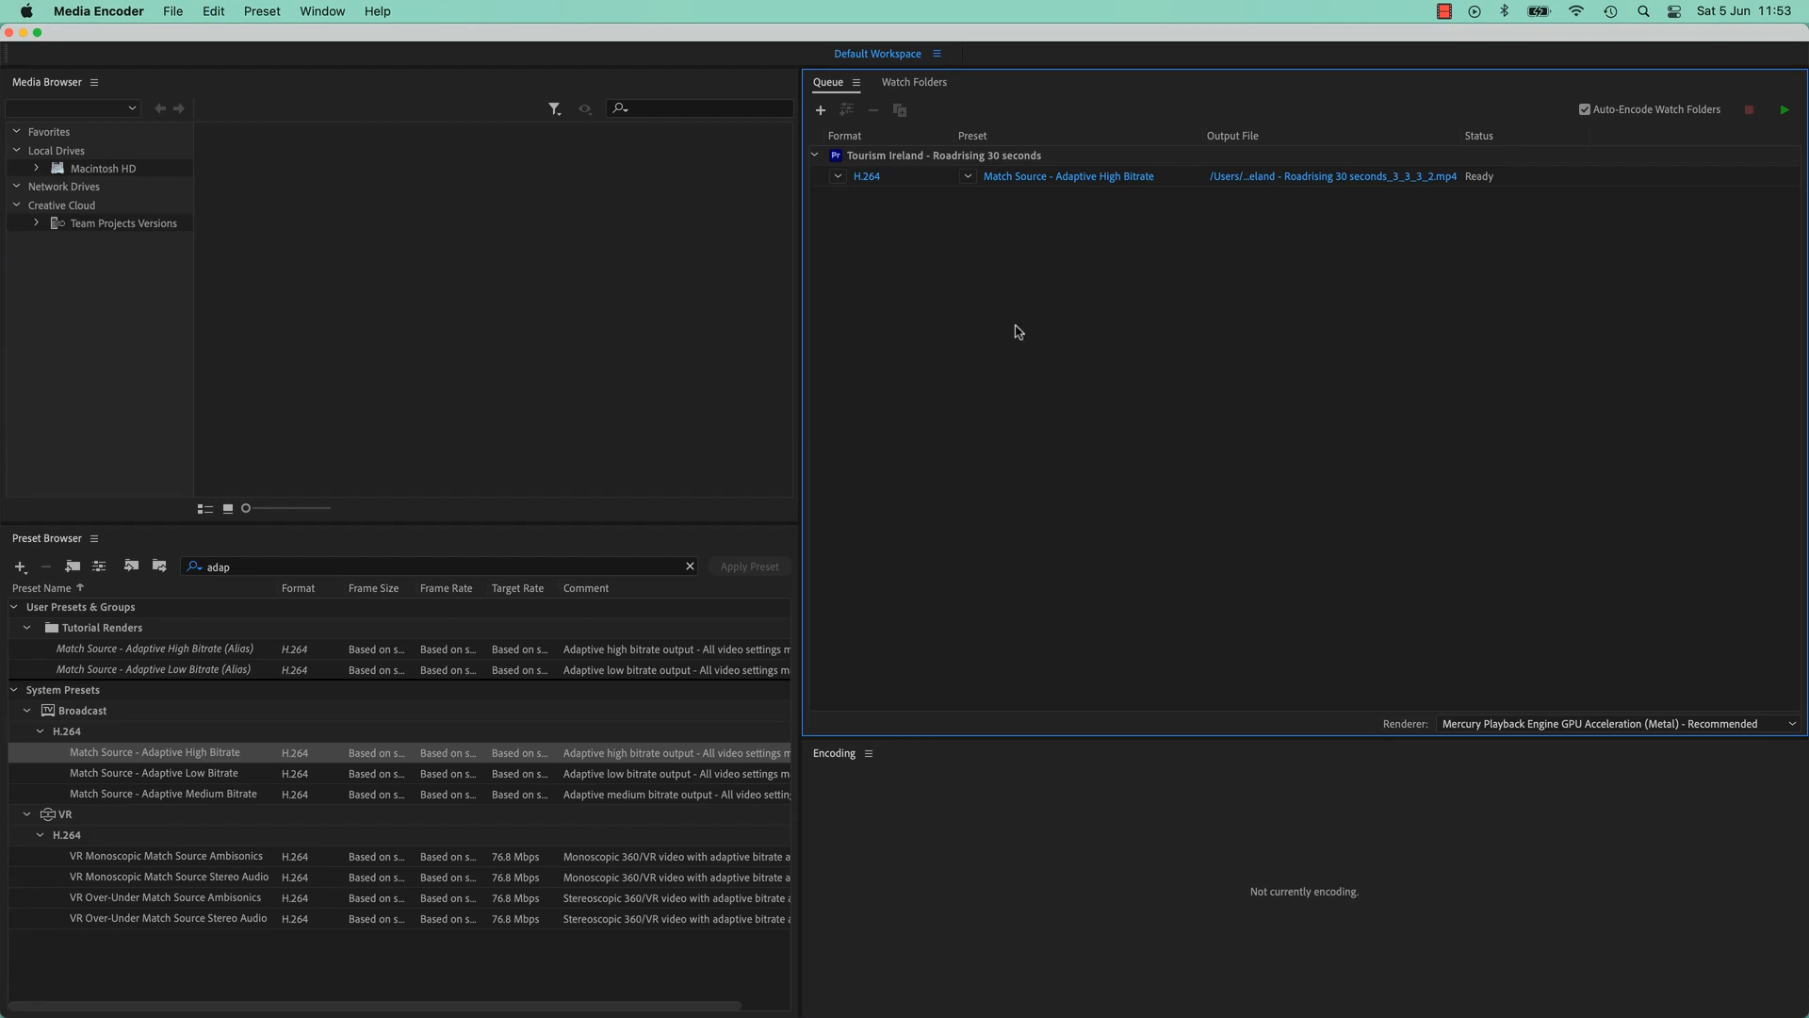
# Review the formats available for the queued output and clear the preset search
pyautogui.click(837, 177)
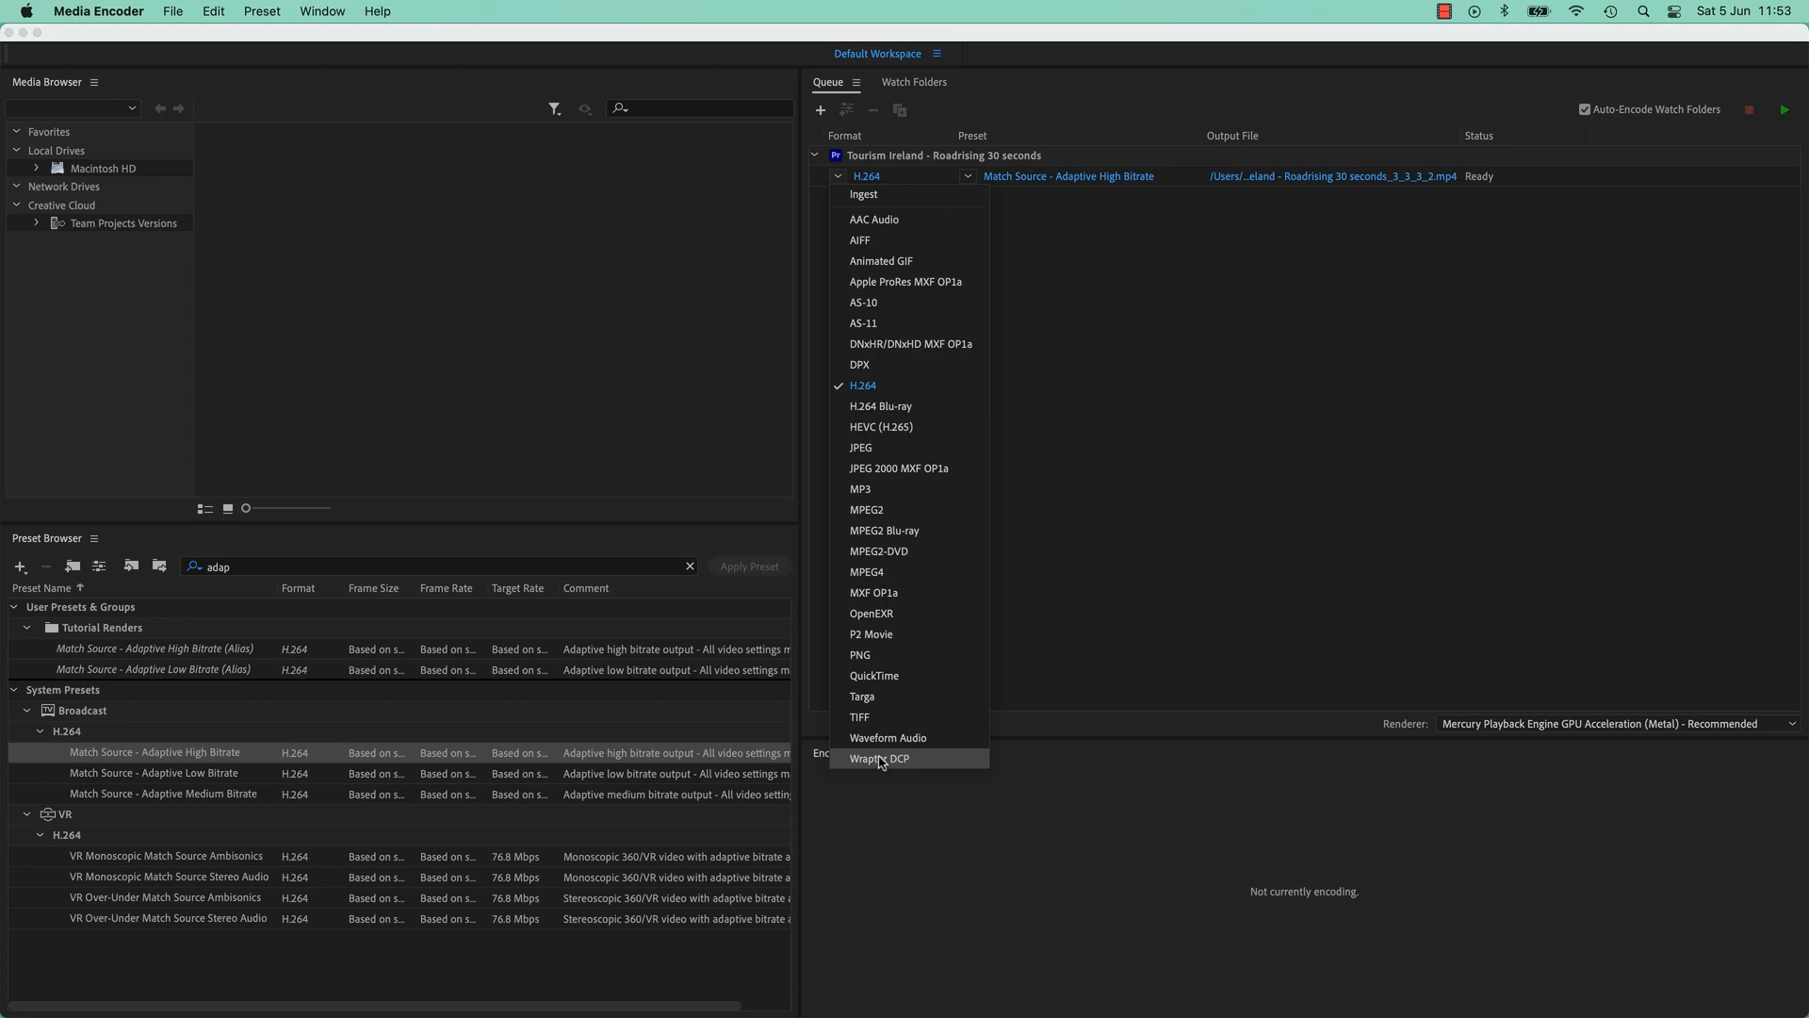
pyautogui.click(30, 646)
pyautogui.click(264, 569)
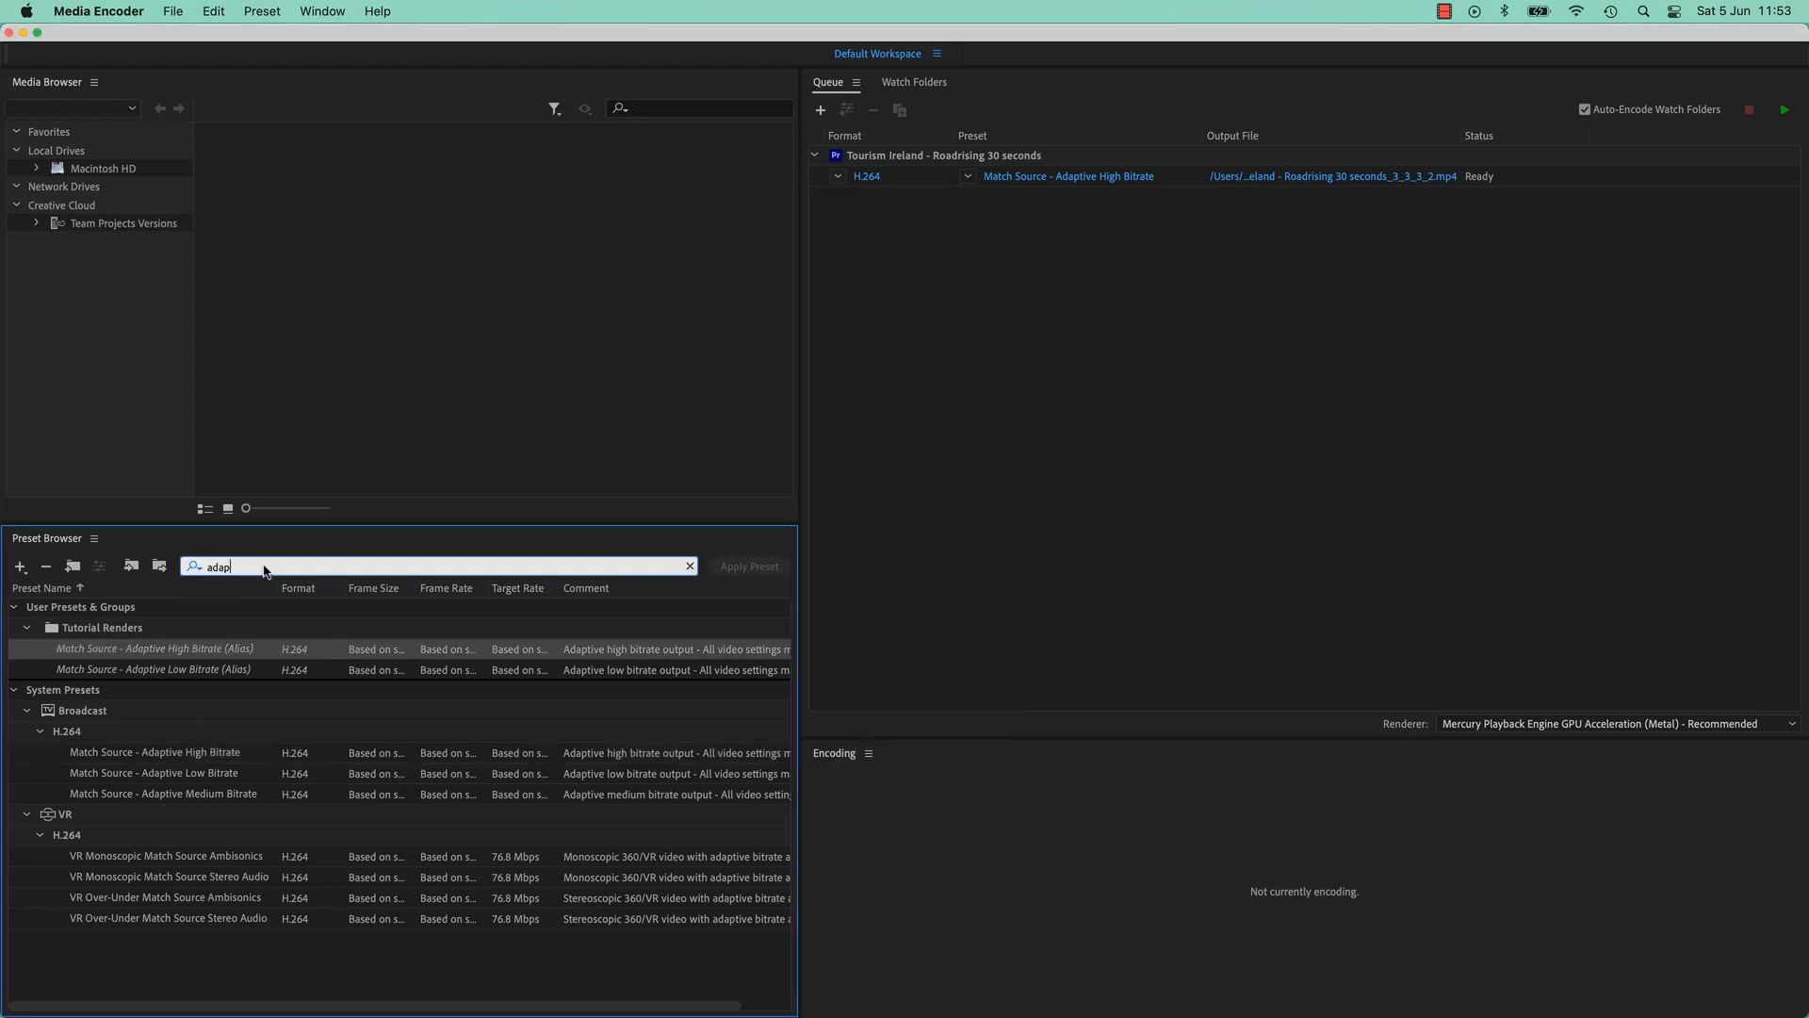
pyautogui.press('super+a')
pyautogui.press('BackSpace')
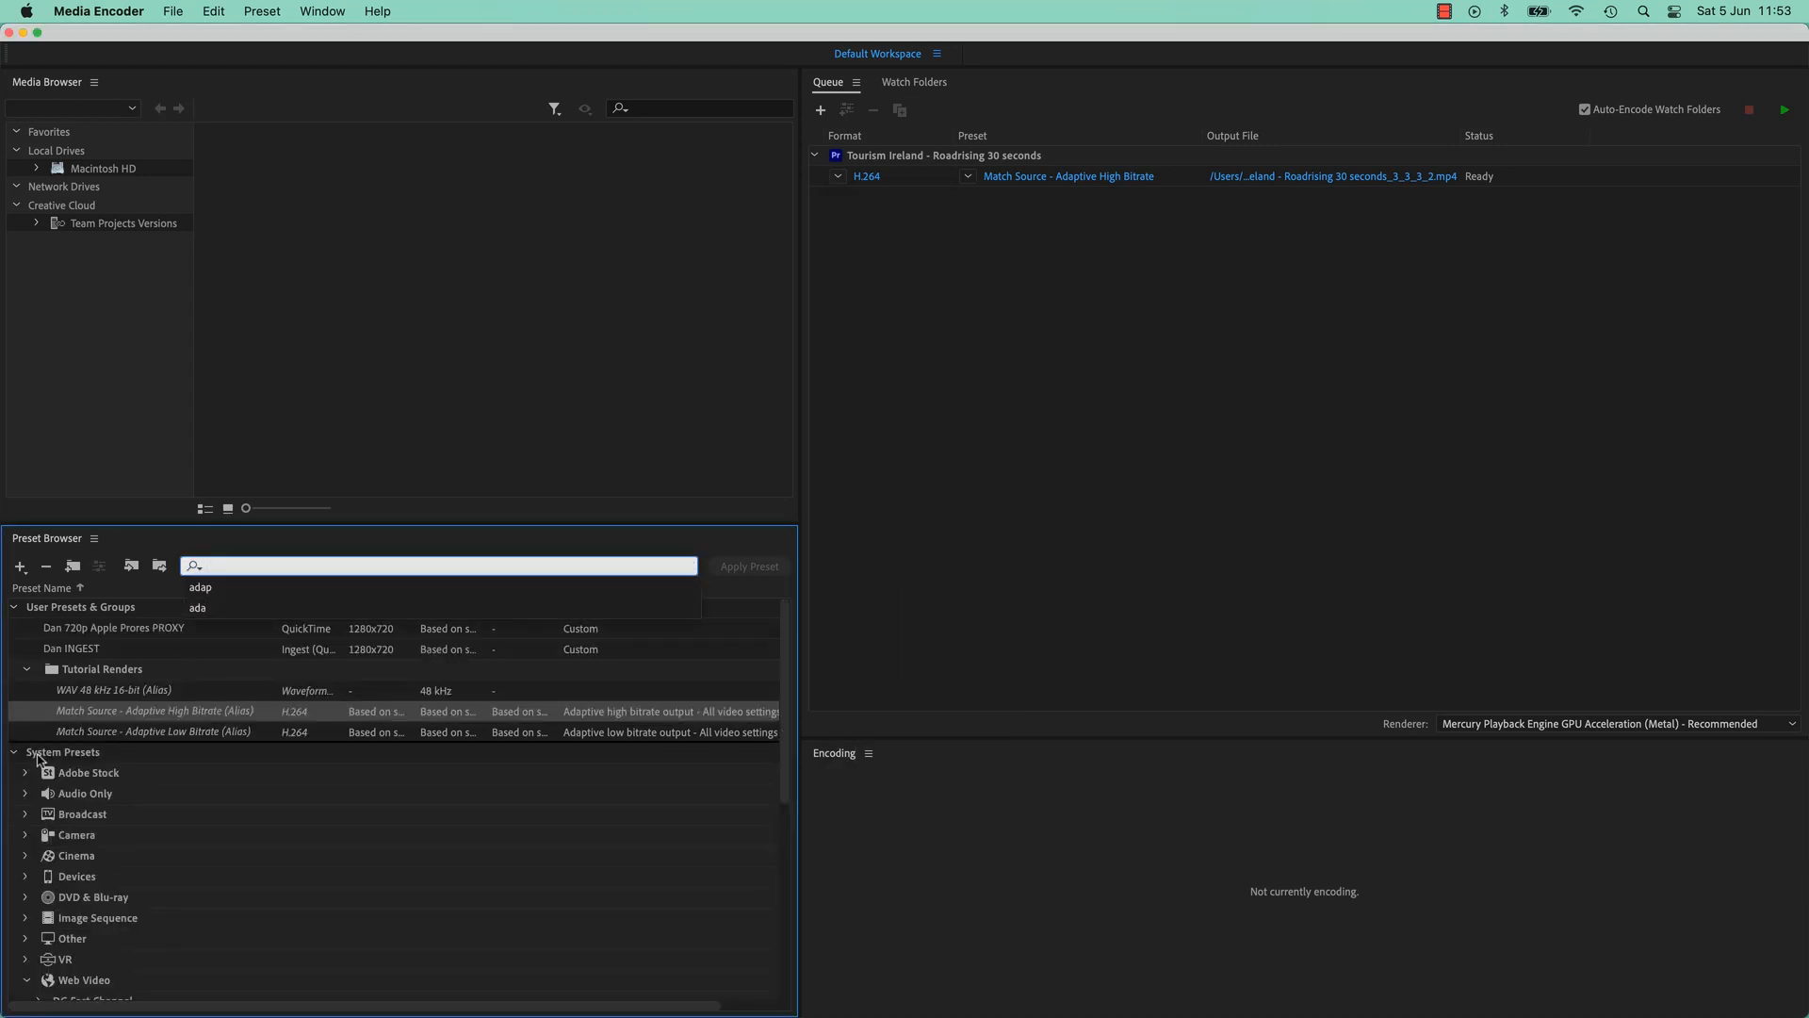
# Examine the Wraptor DCP presets inside the Cinema category and collapse the category again
pyautogui.click(26, 855)
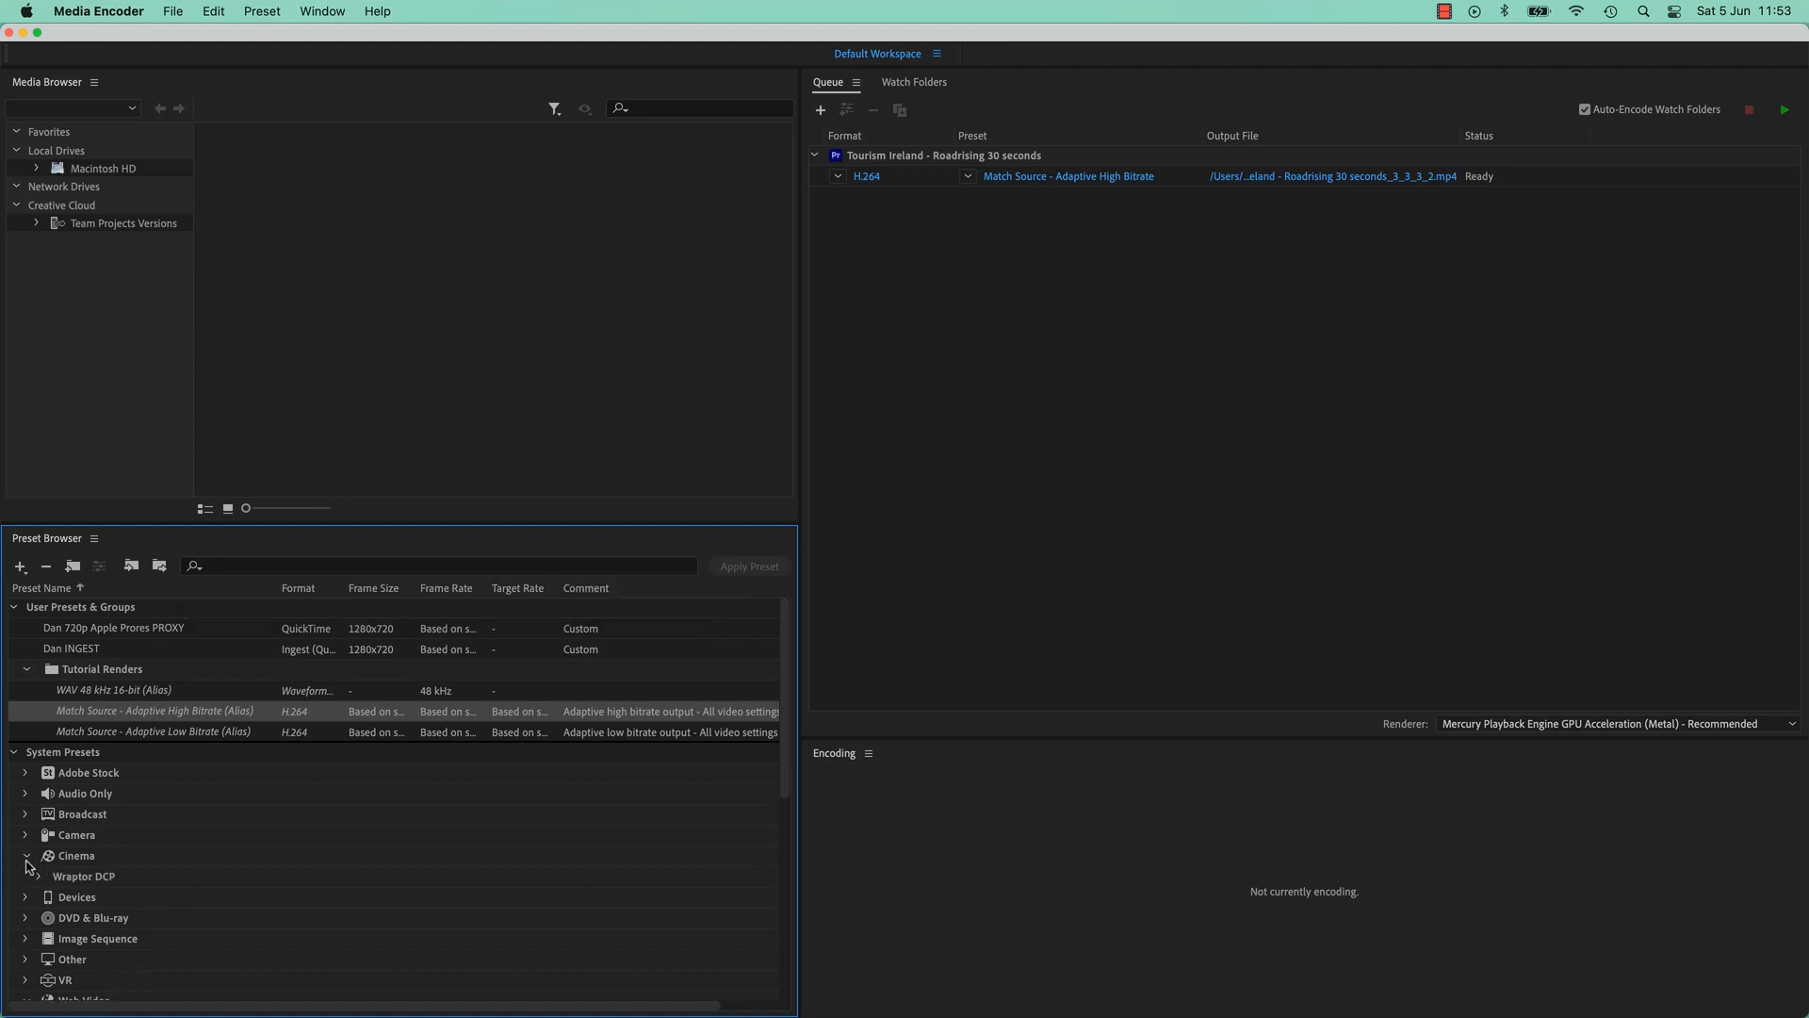
pyautogui.click(69, 879)
pyautogui.click(39, 877)
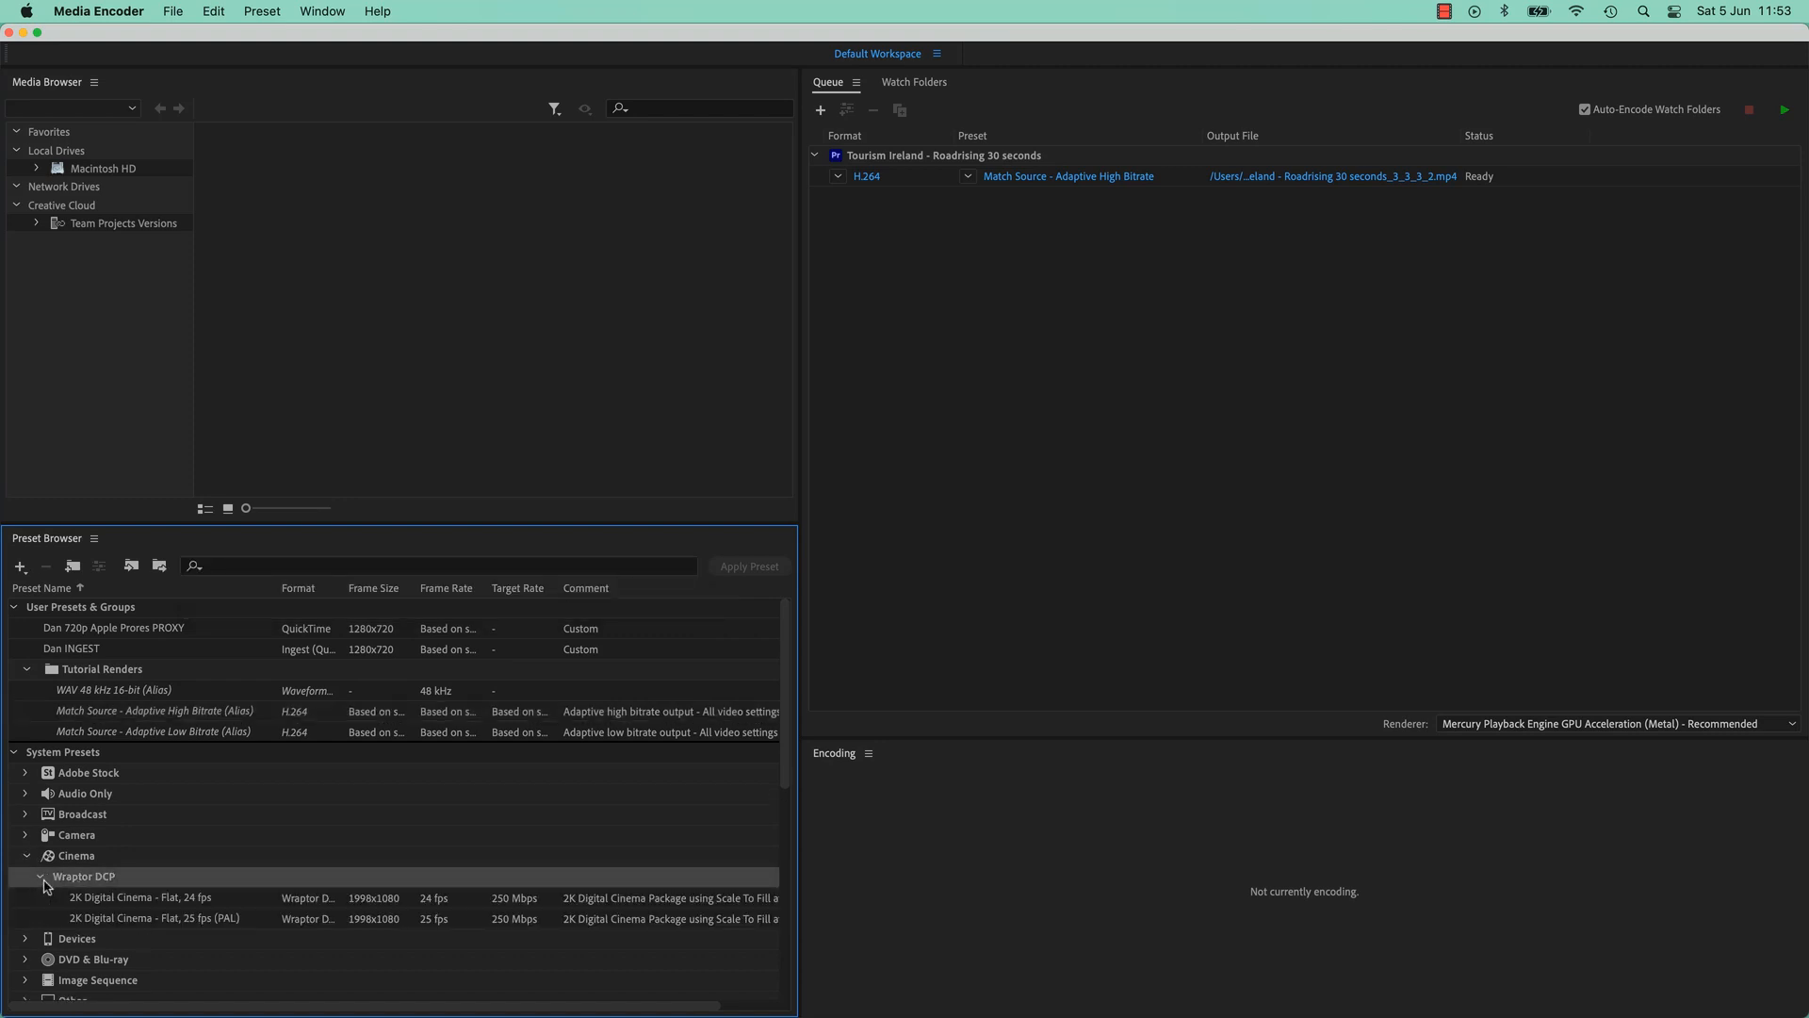
pyautogui.click(27, 855)
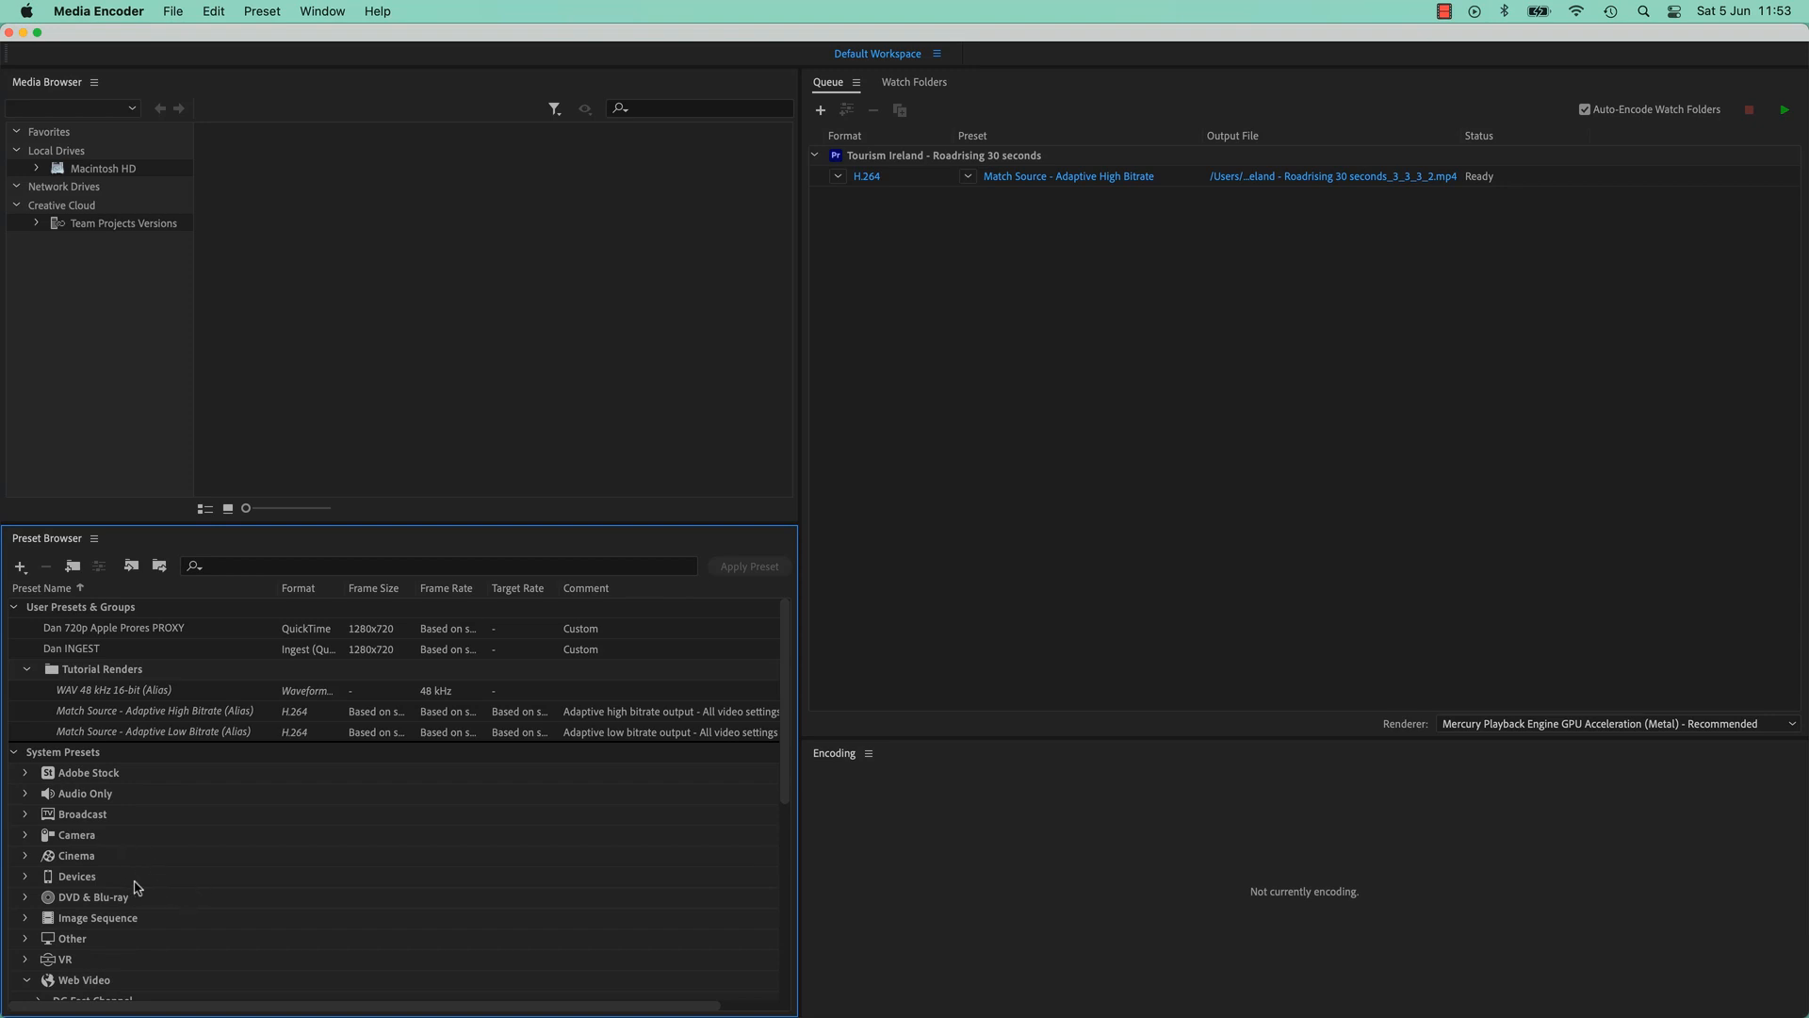
# Search the presets for "exr" to view the OpenEXR sequence options, and clear the search
pyautogui.click(240, 565)
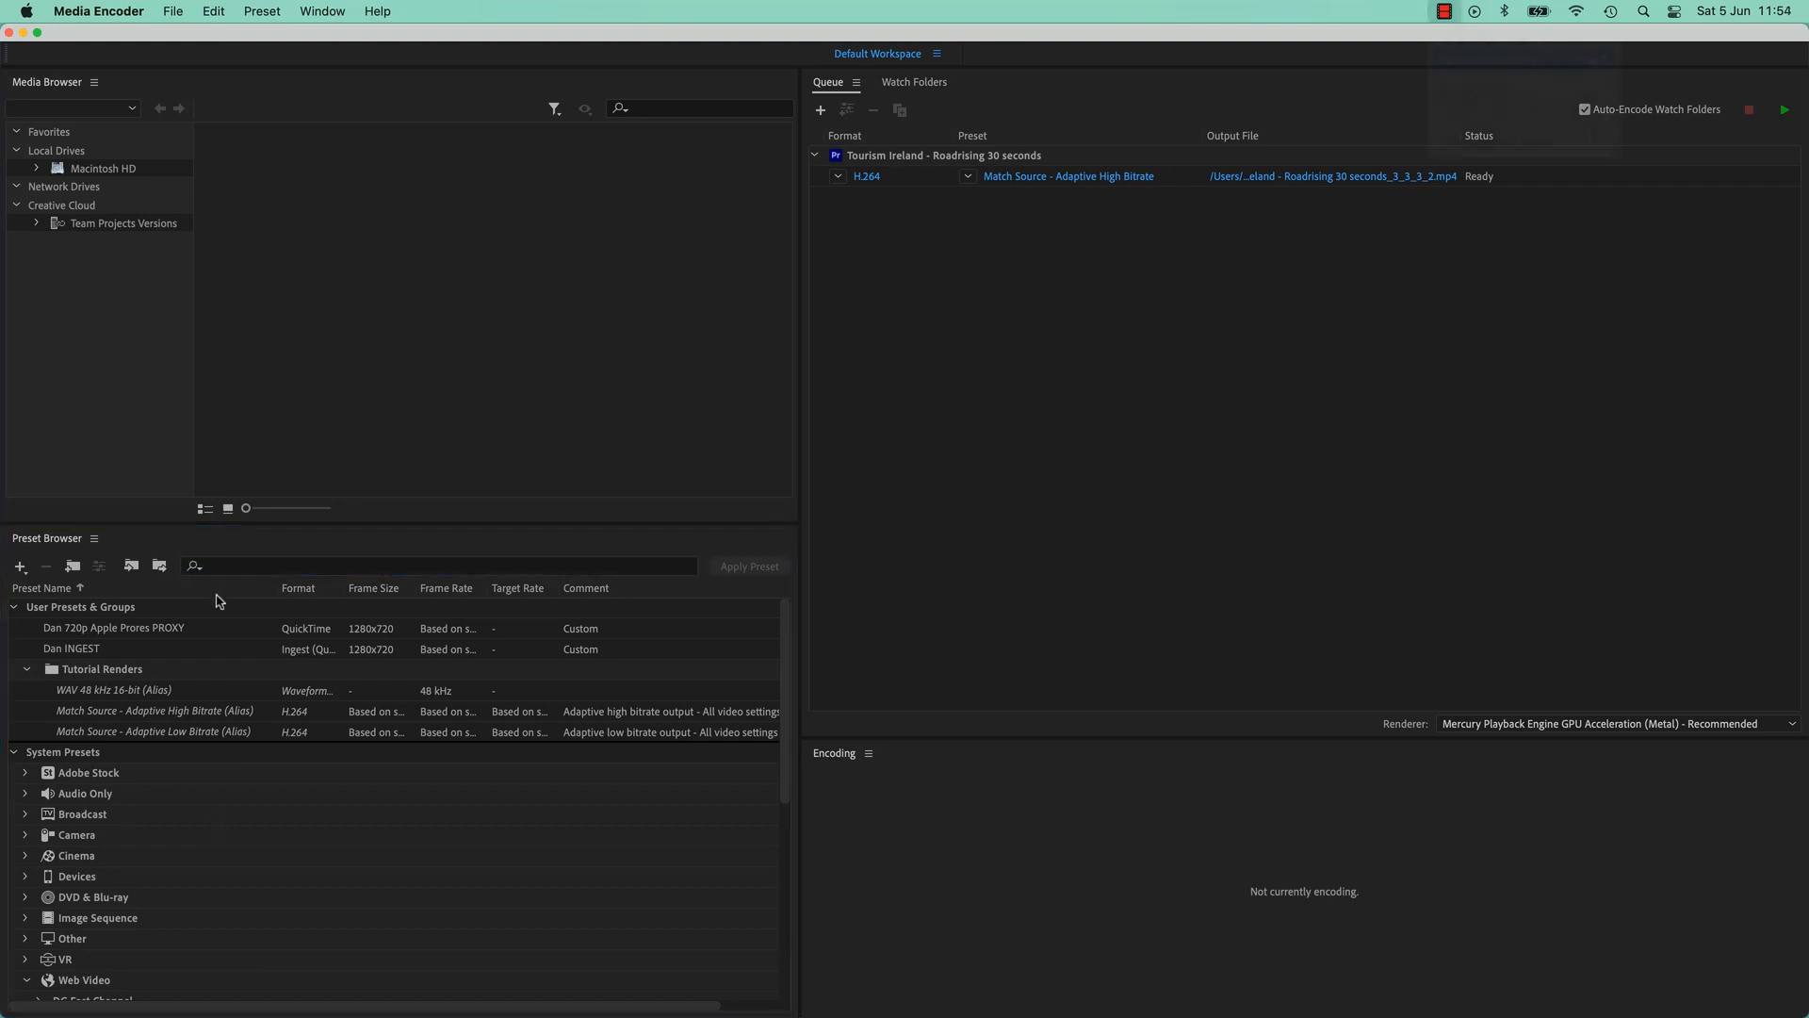
pyautogui.click(234, 569)
pyautogui.write('exr')
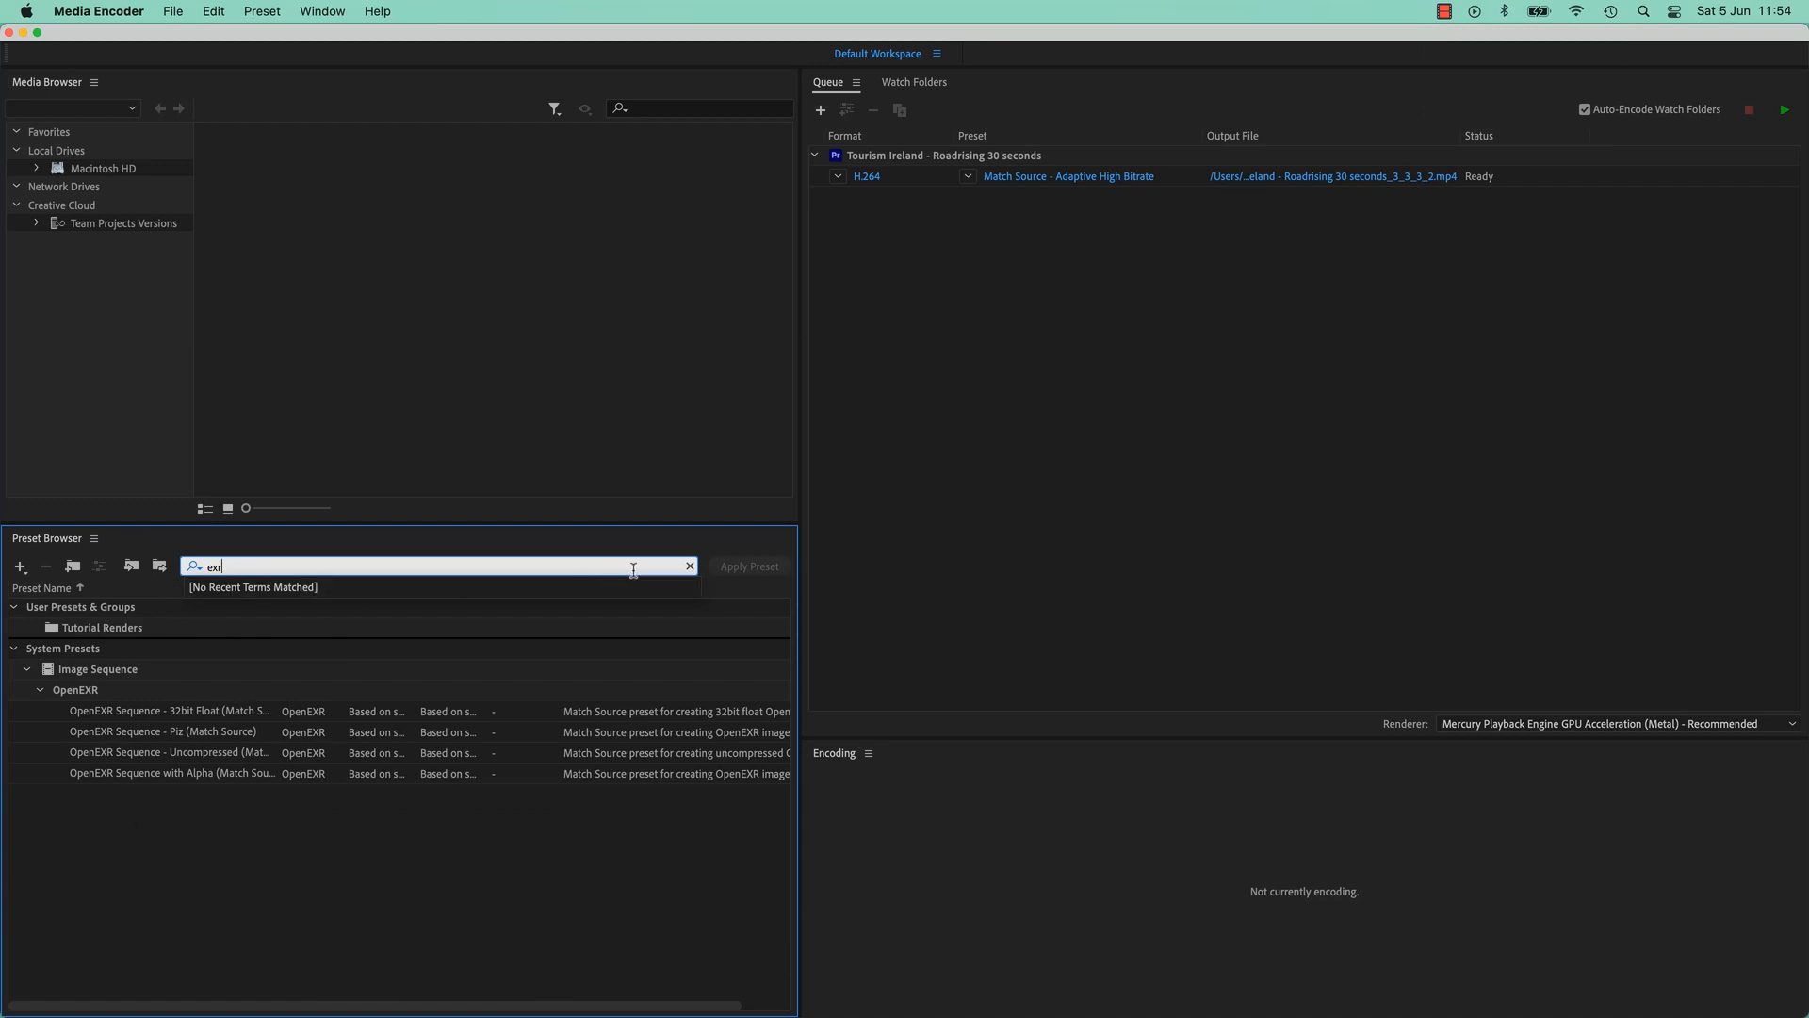
pyautogui.click(690, 565)
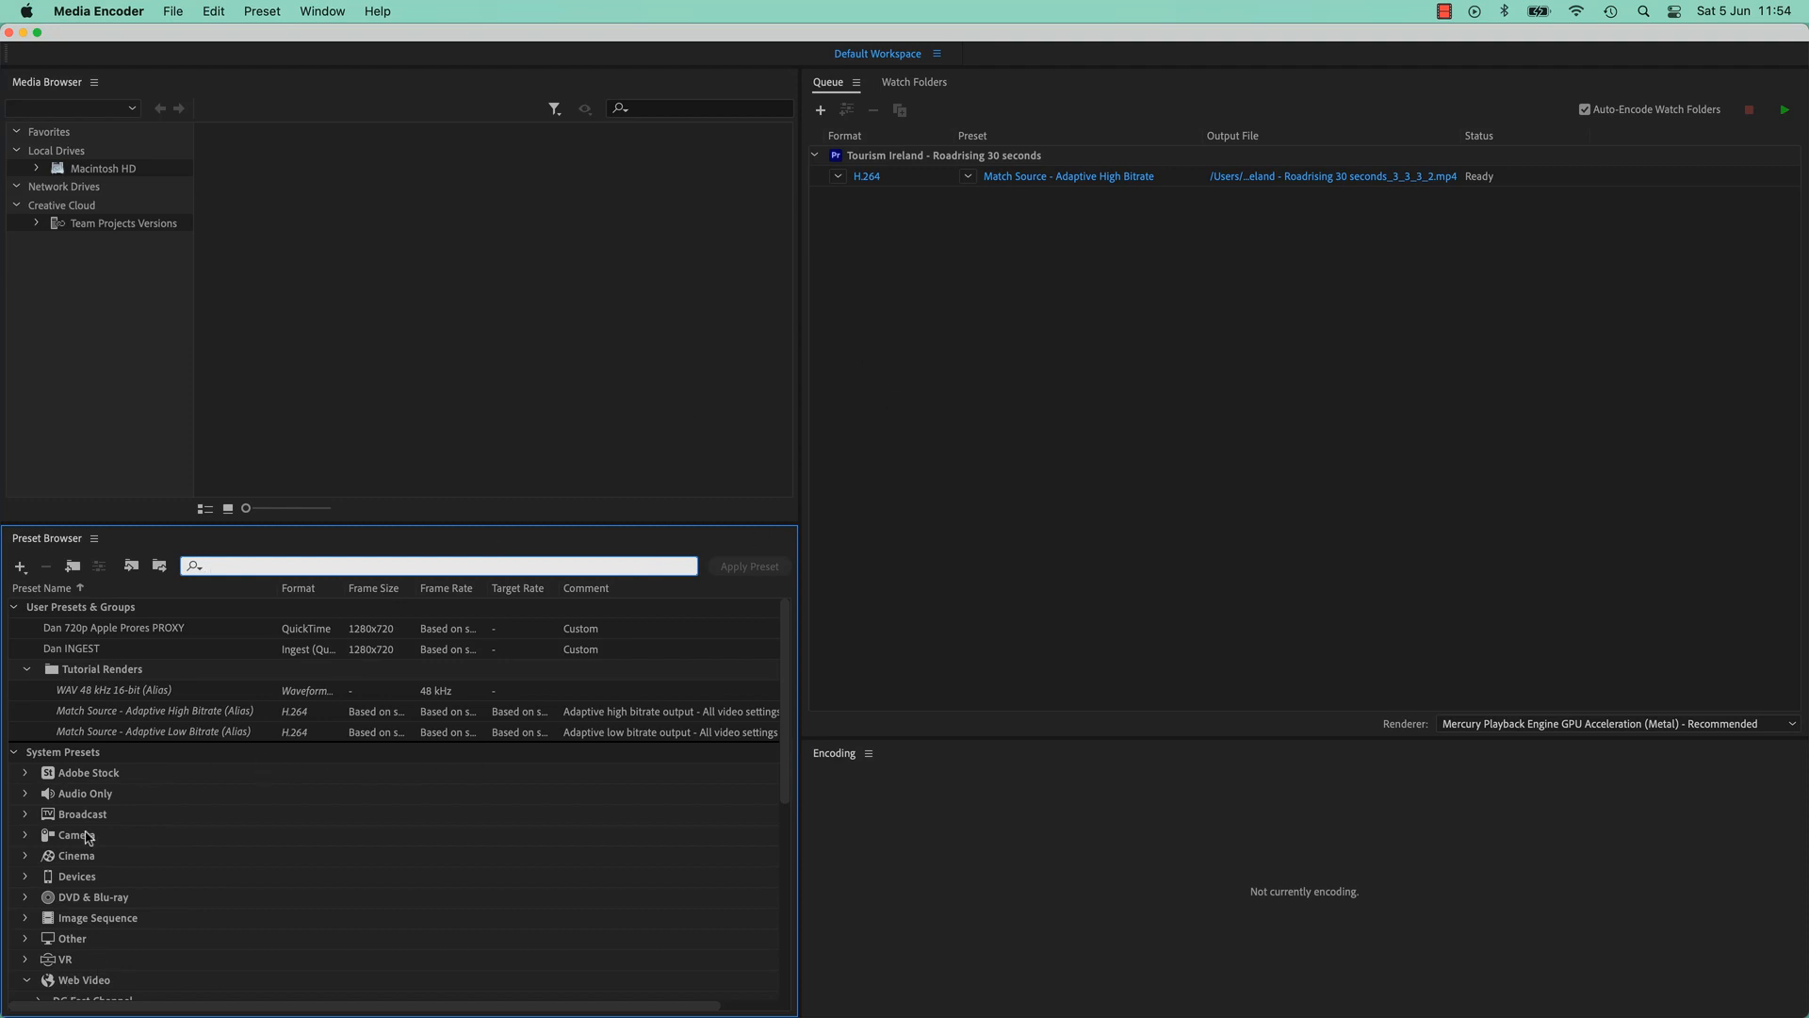
# Select the DNX HQ 1080p 25 preset in the 1080p 25 group of Broadcast's DNxHD MXF OP1a presets
pyautogui.click(28, 820)
pyautogui.click(27, 816)
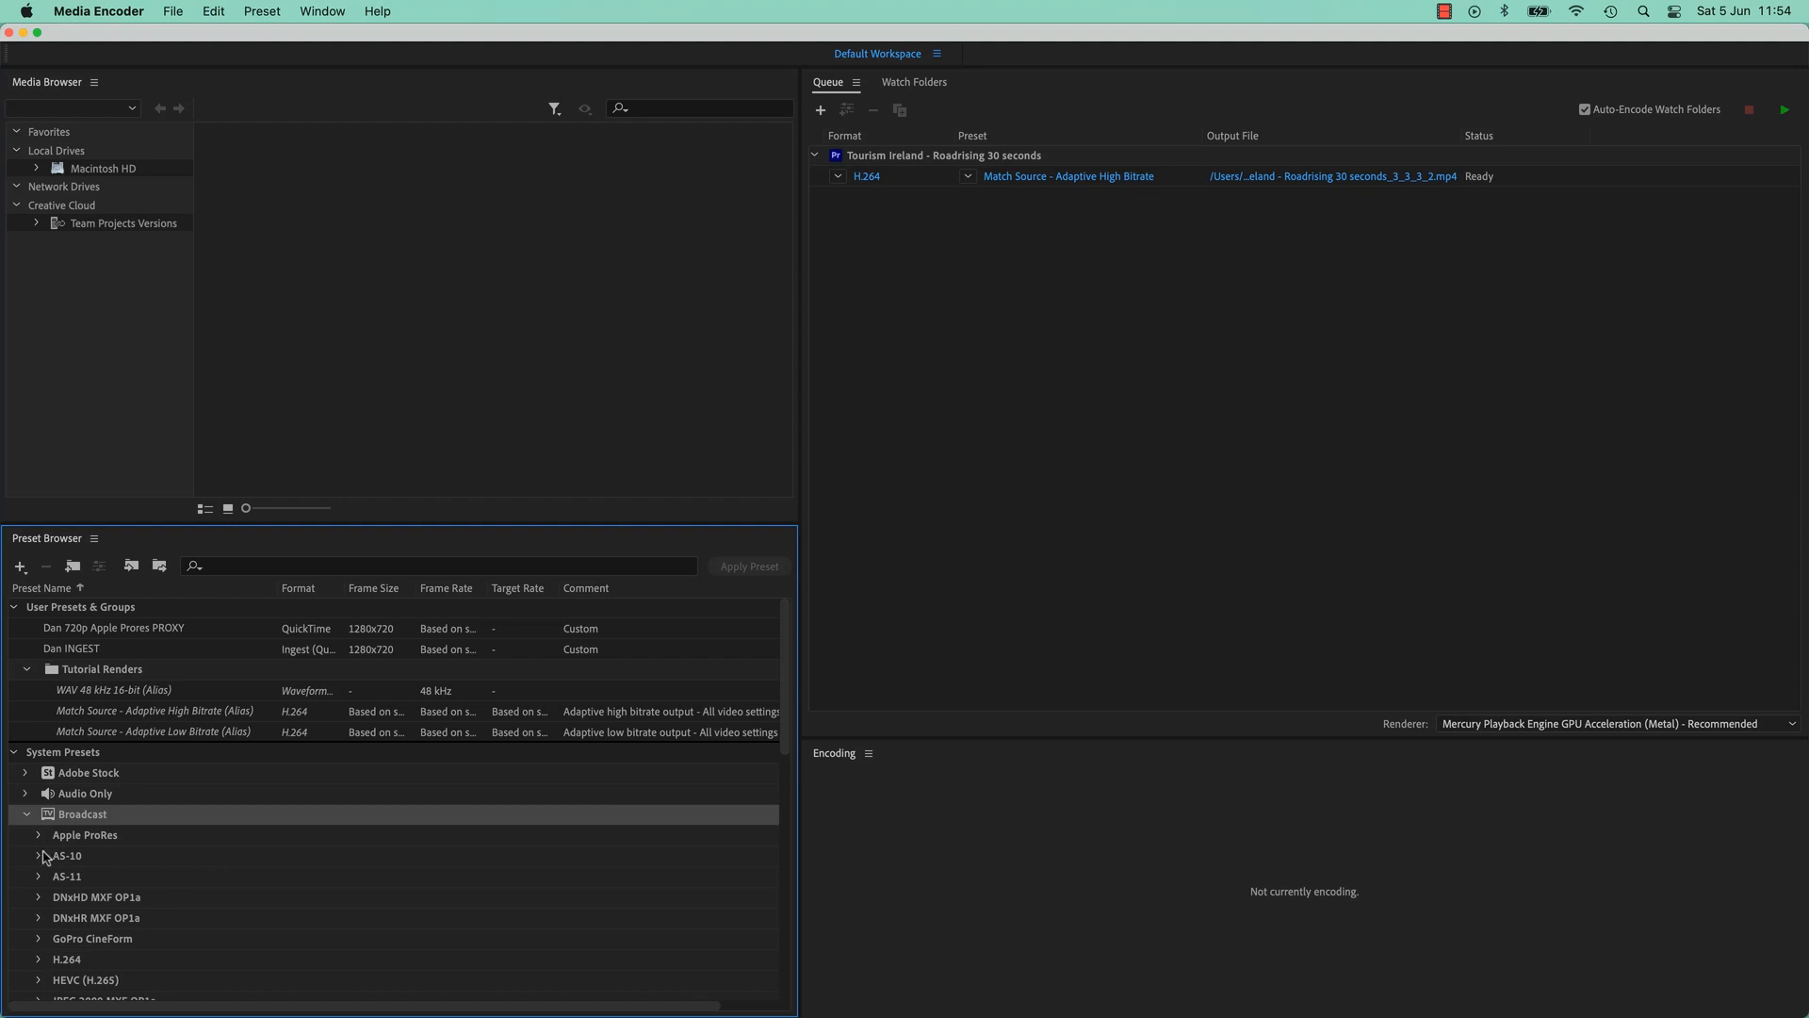
pyautogui.scroll(-2, 231, 872)
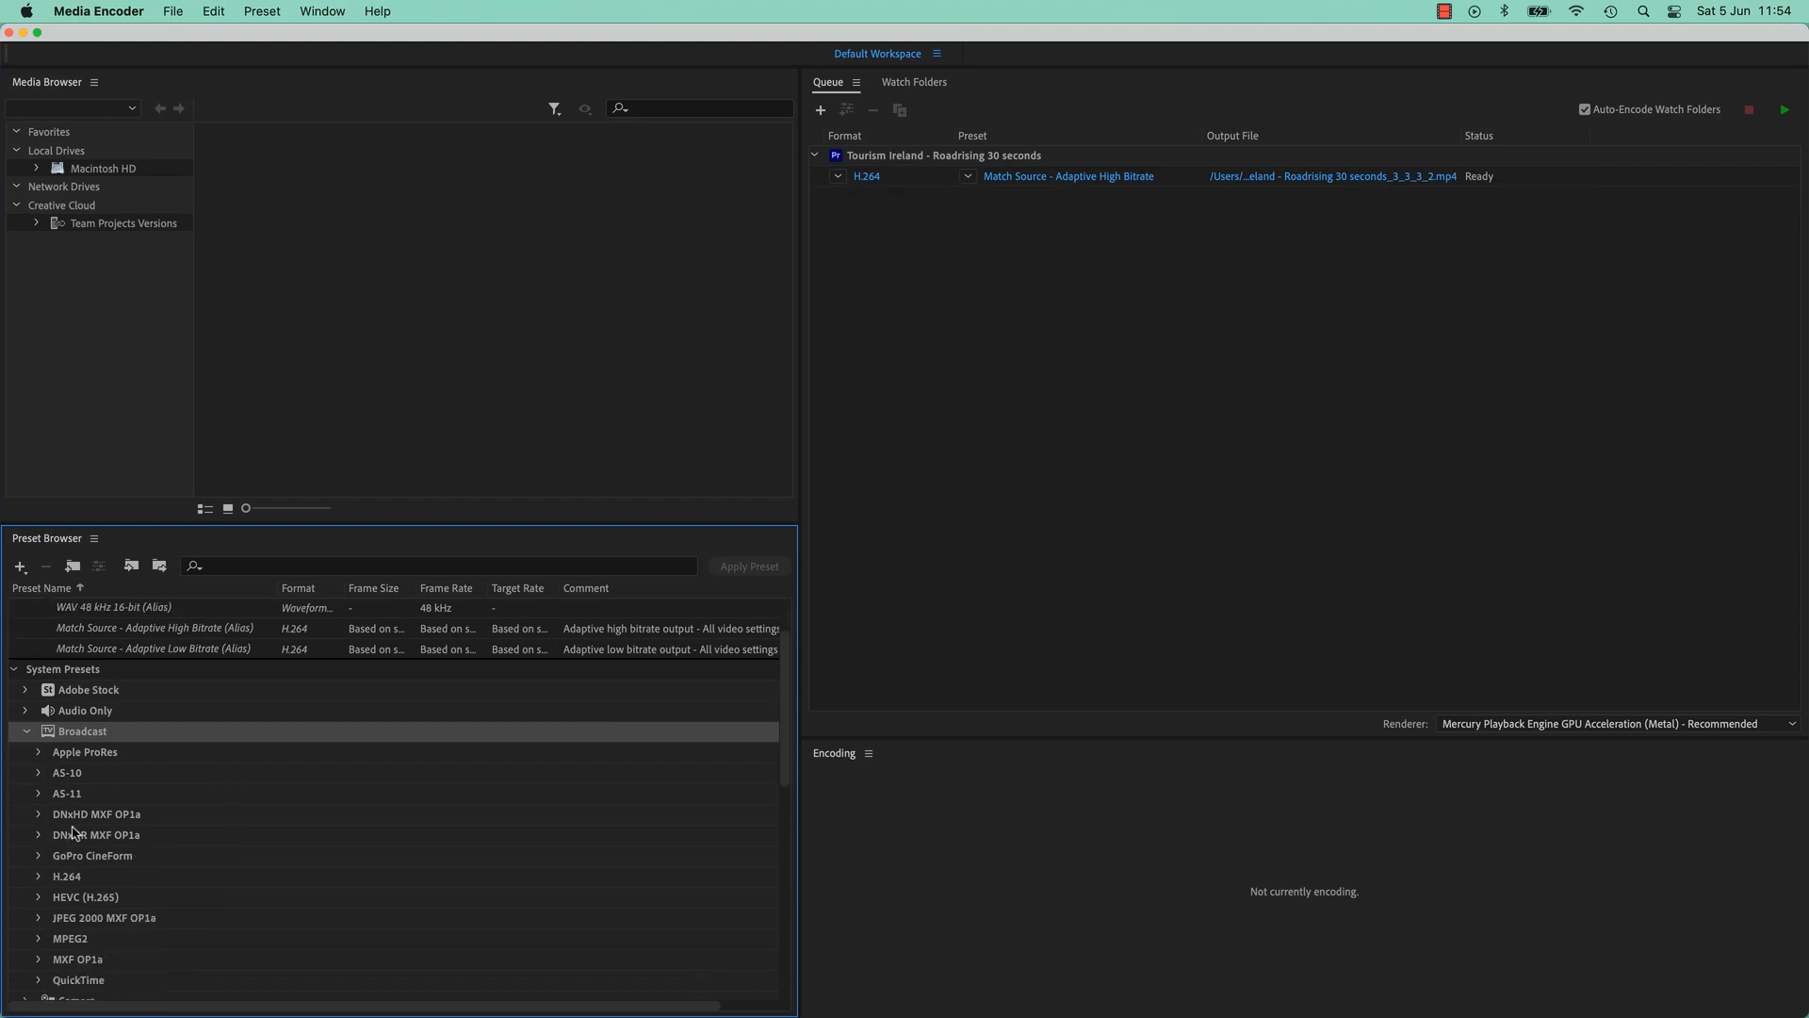
pyautogui.click(38, 816)
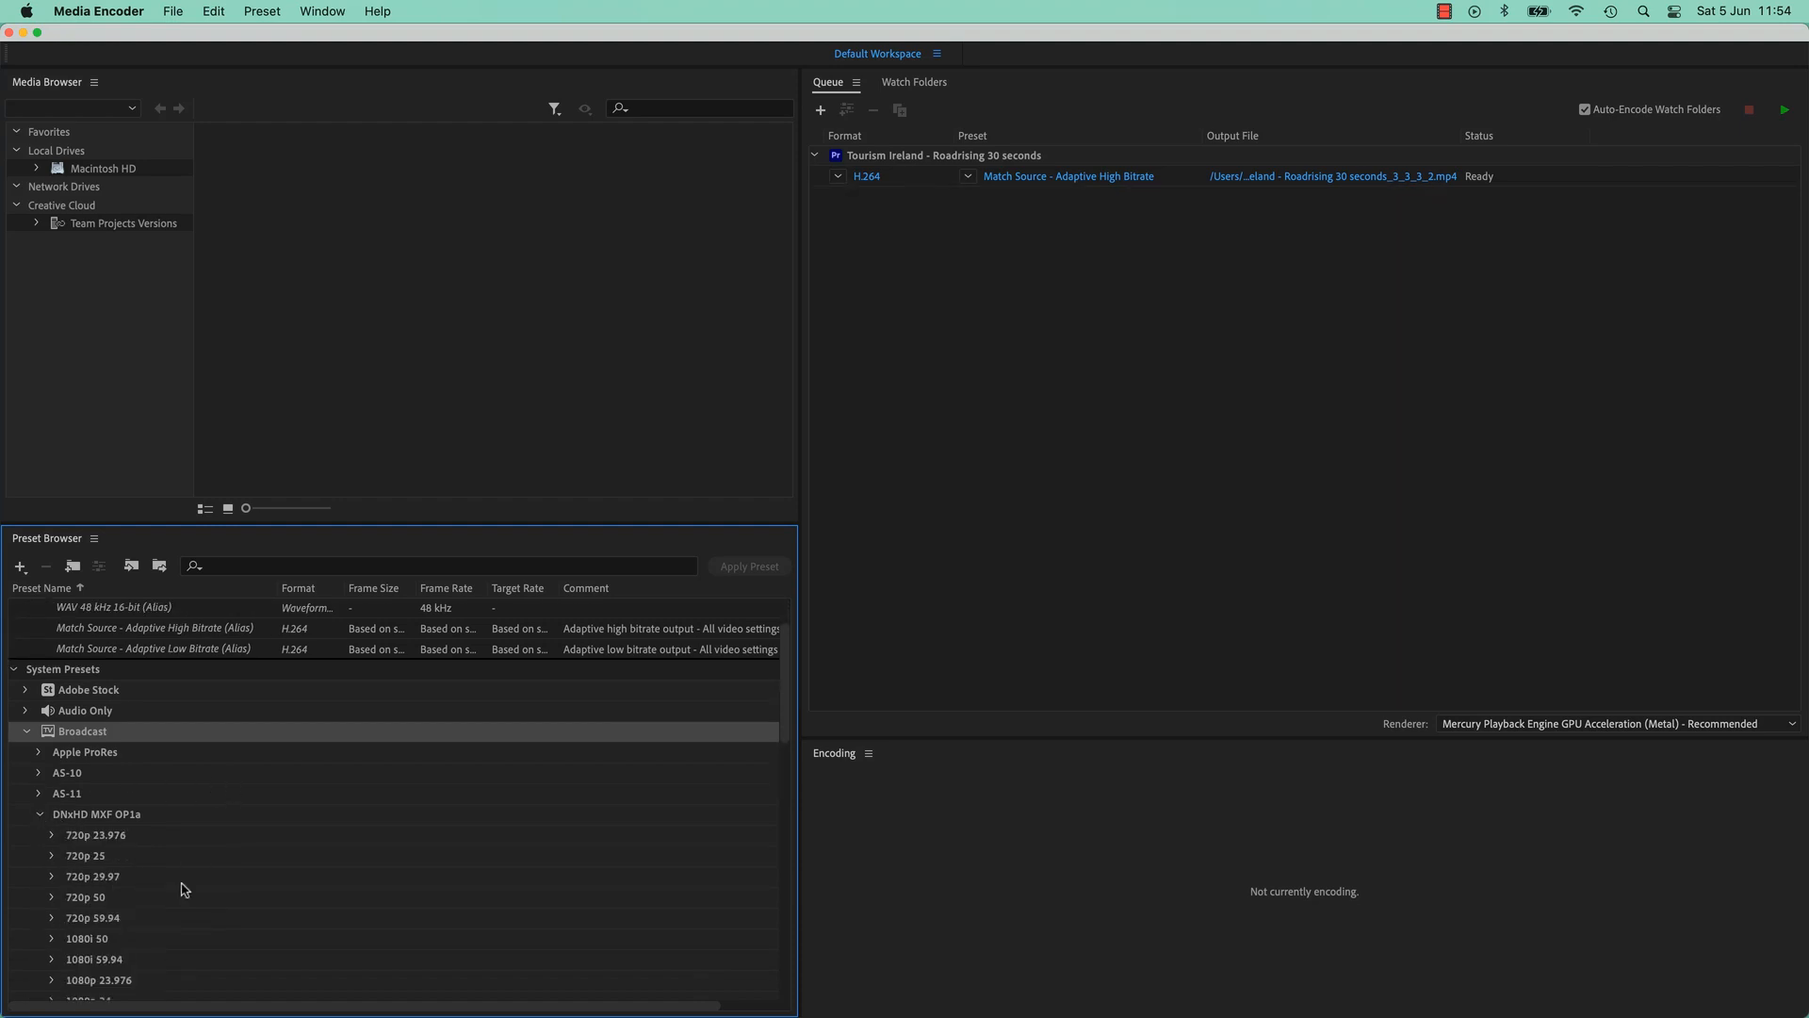
pyautogui.scroll(-4, 208, 909)
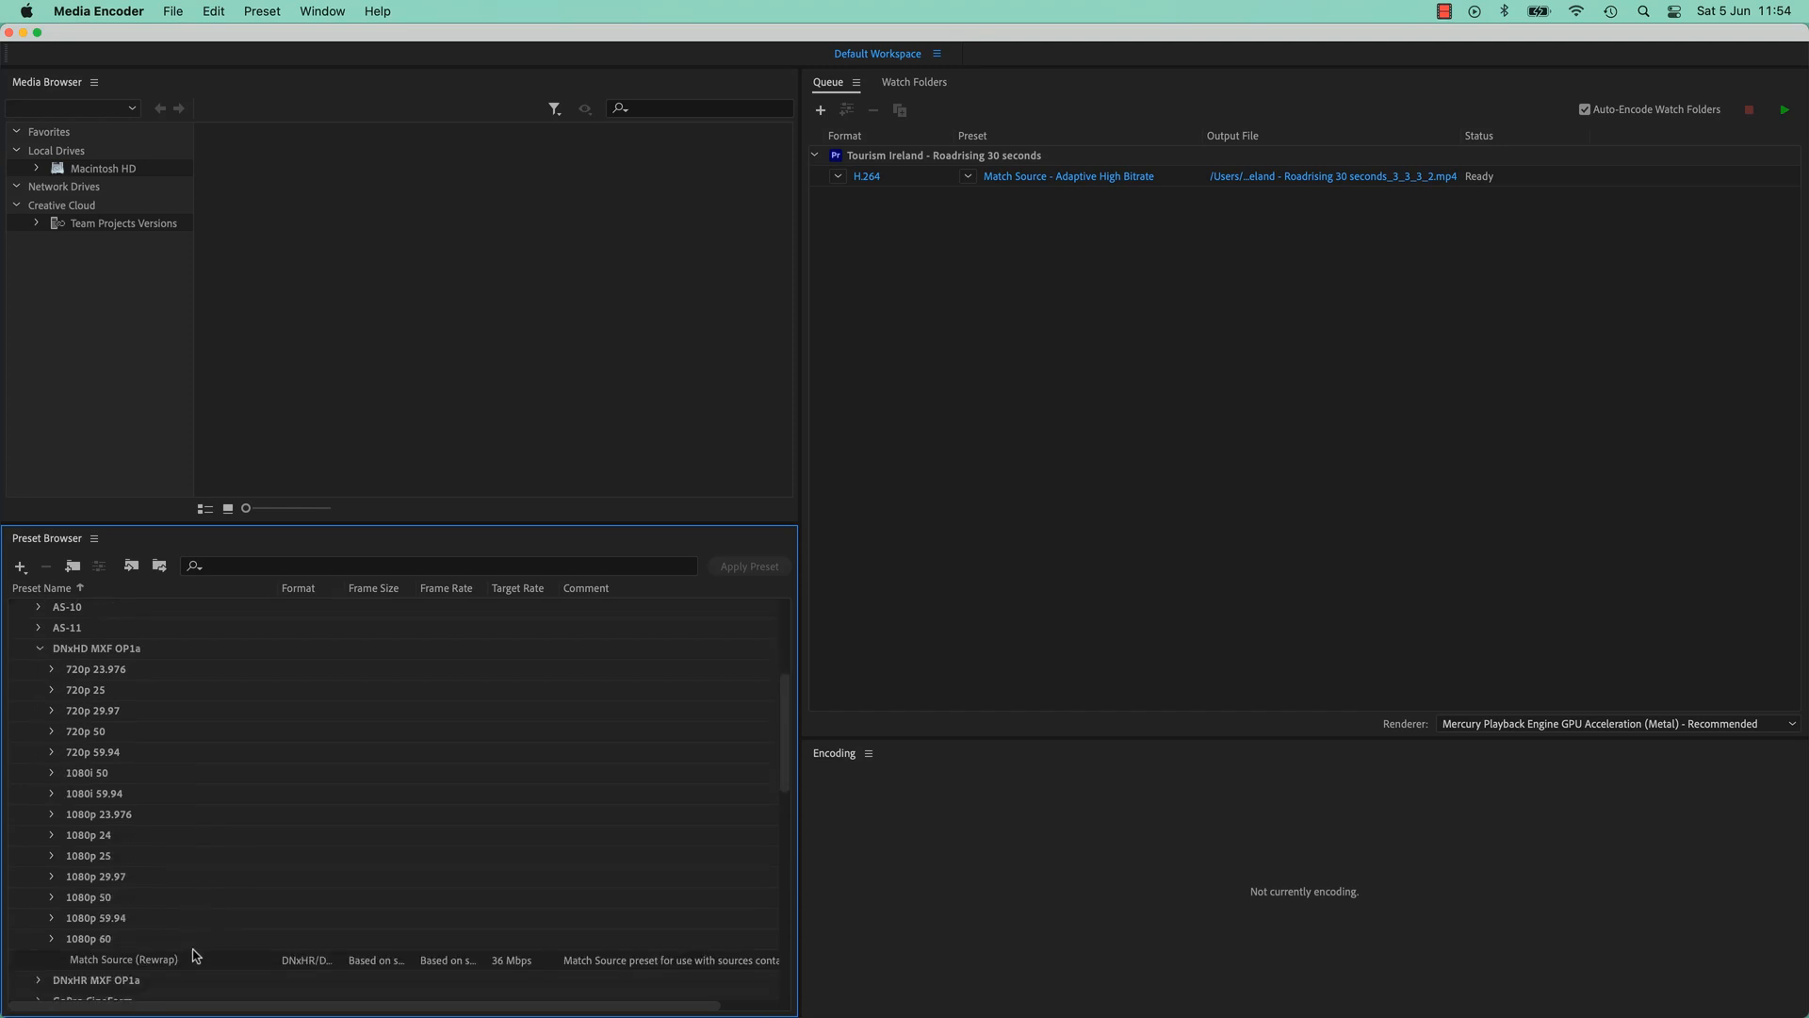
pyautogui.click(52, 855)
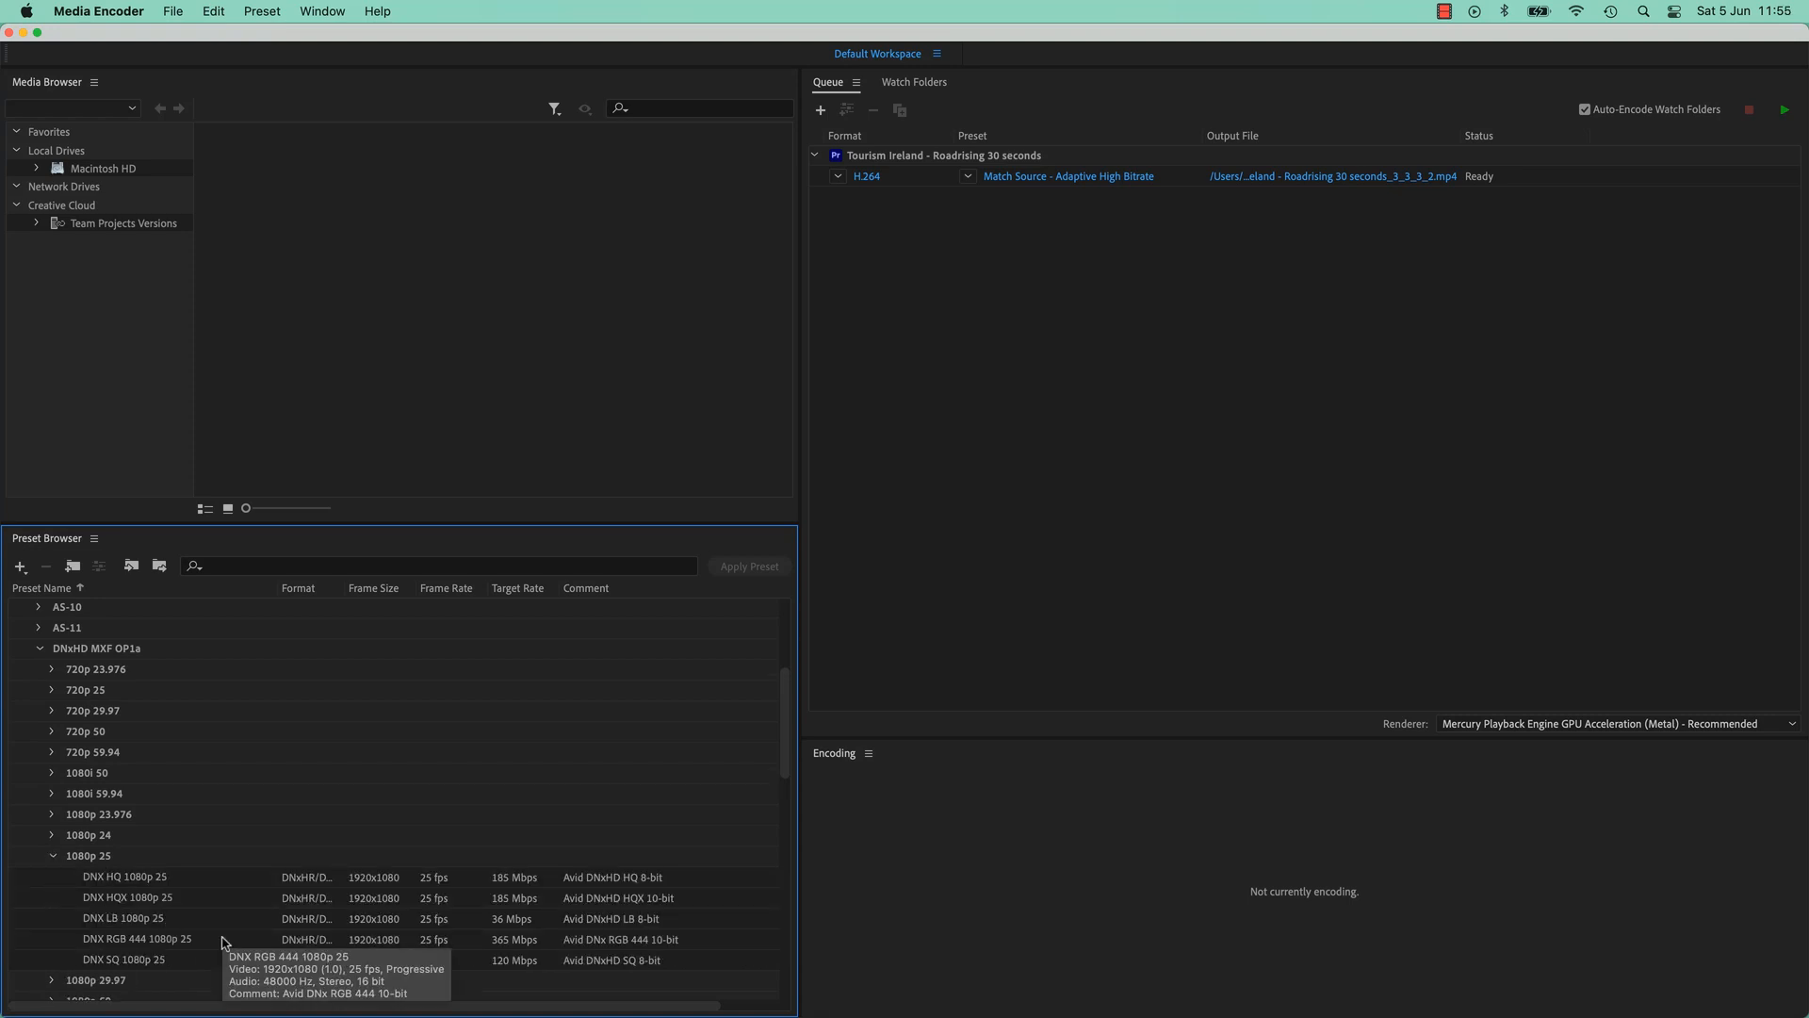
pyautogui.click(120, 880)
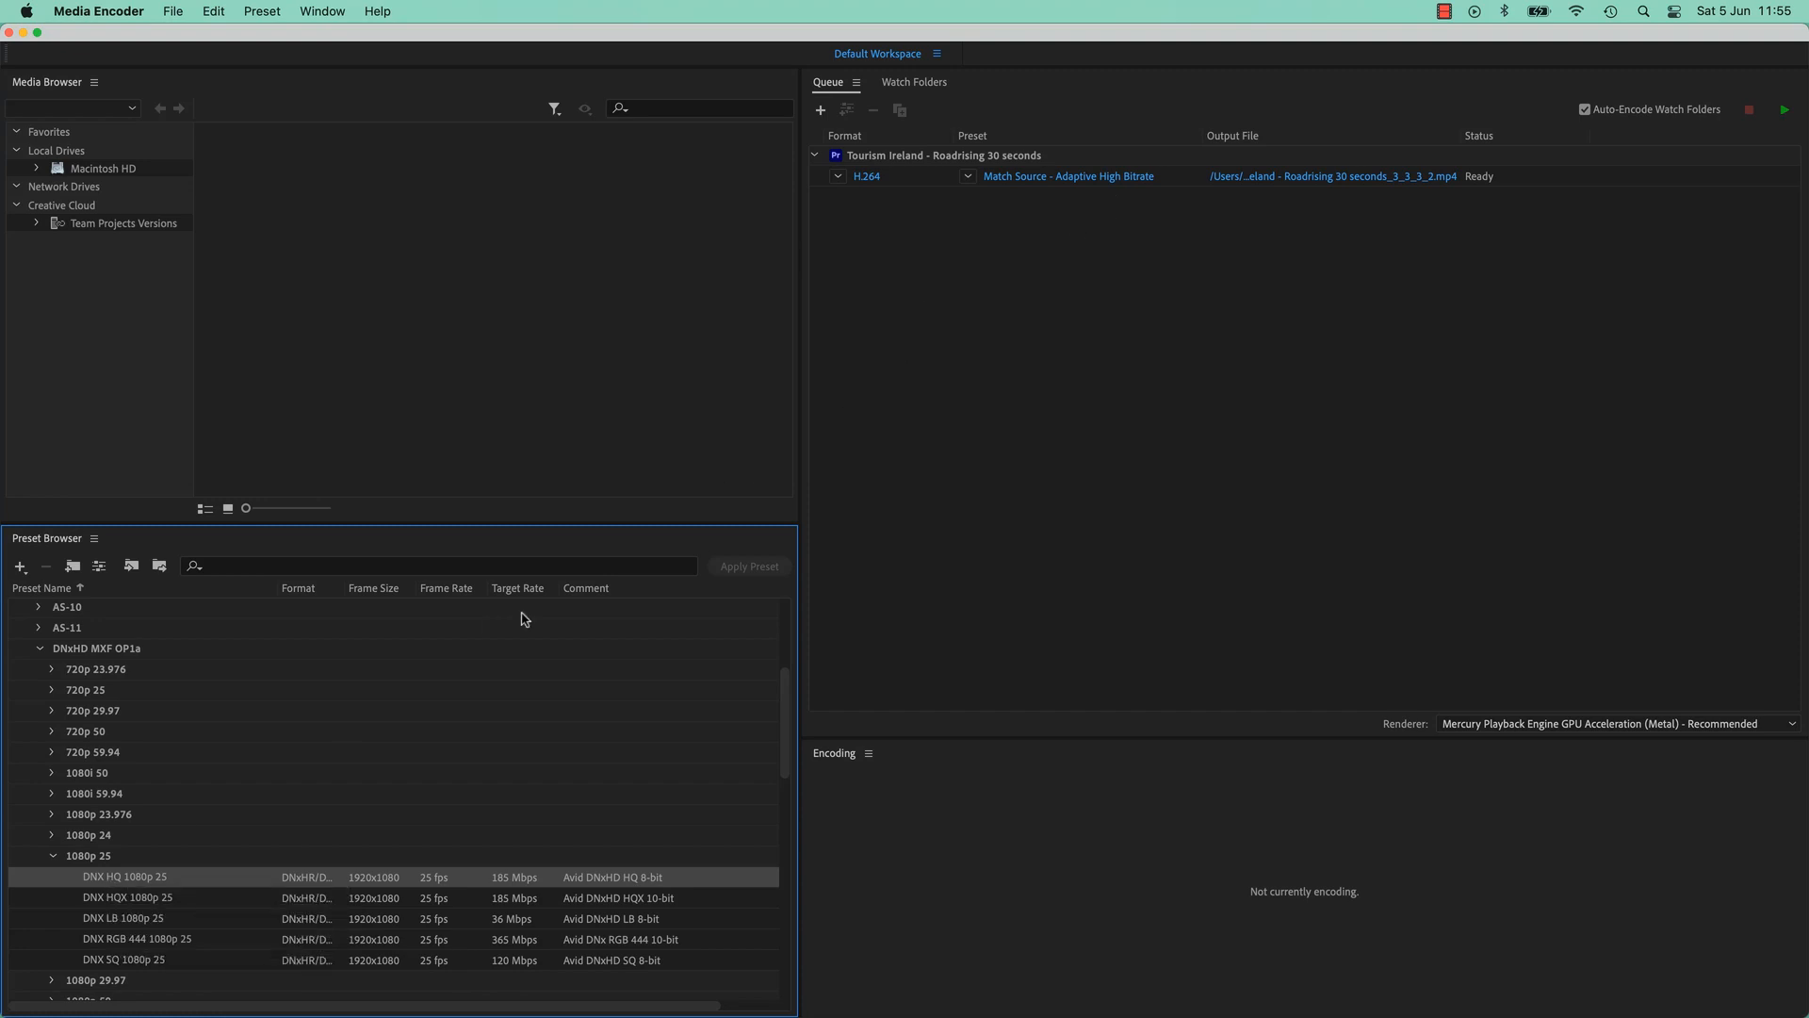
# Try applying the DNX HQ 1080p 25 preset over the existing H.264 output, and undo the replacement
pyautogui.moveTo(137, 883); pyautogui.dragTo(865, 199)
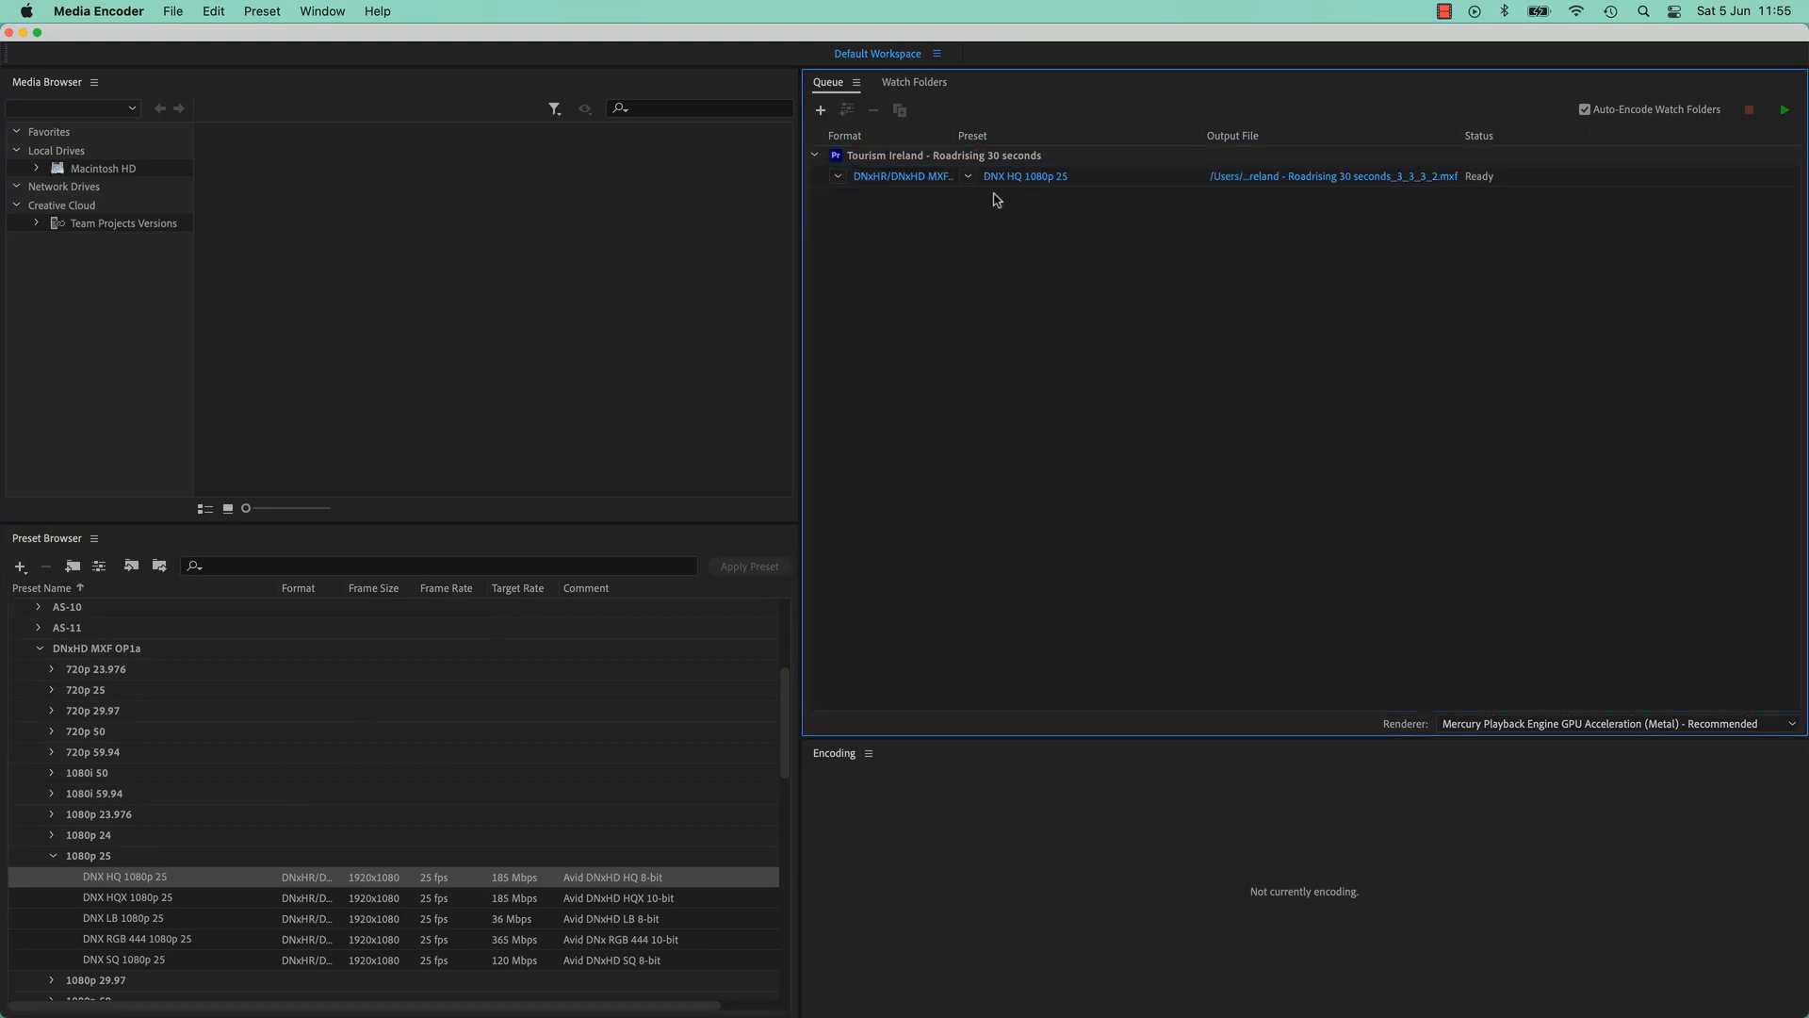
pyautogui.press('super+z')
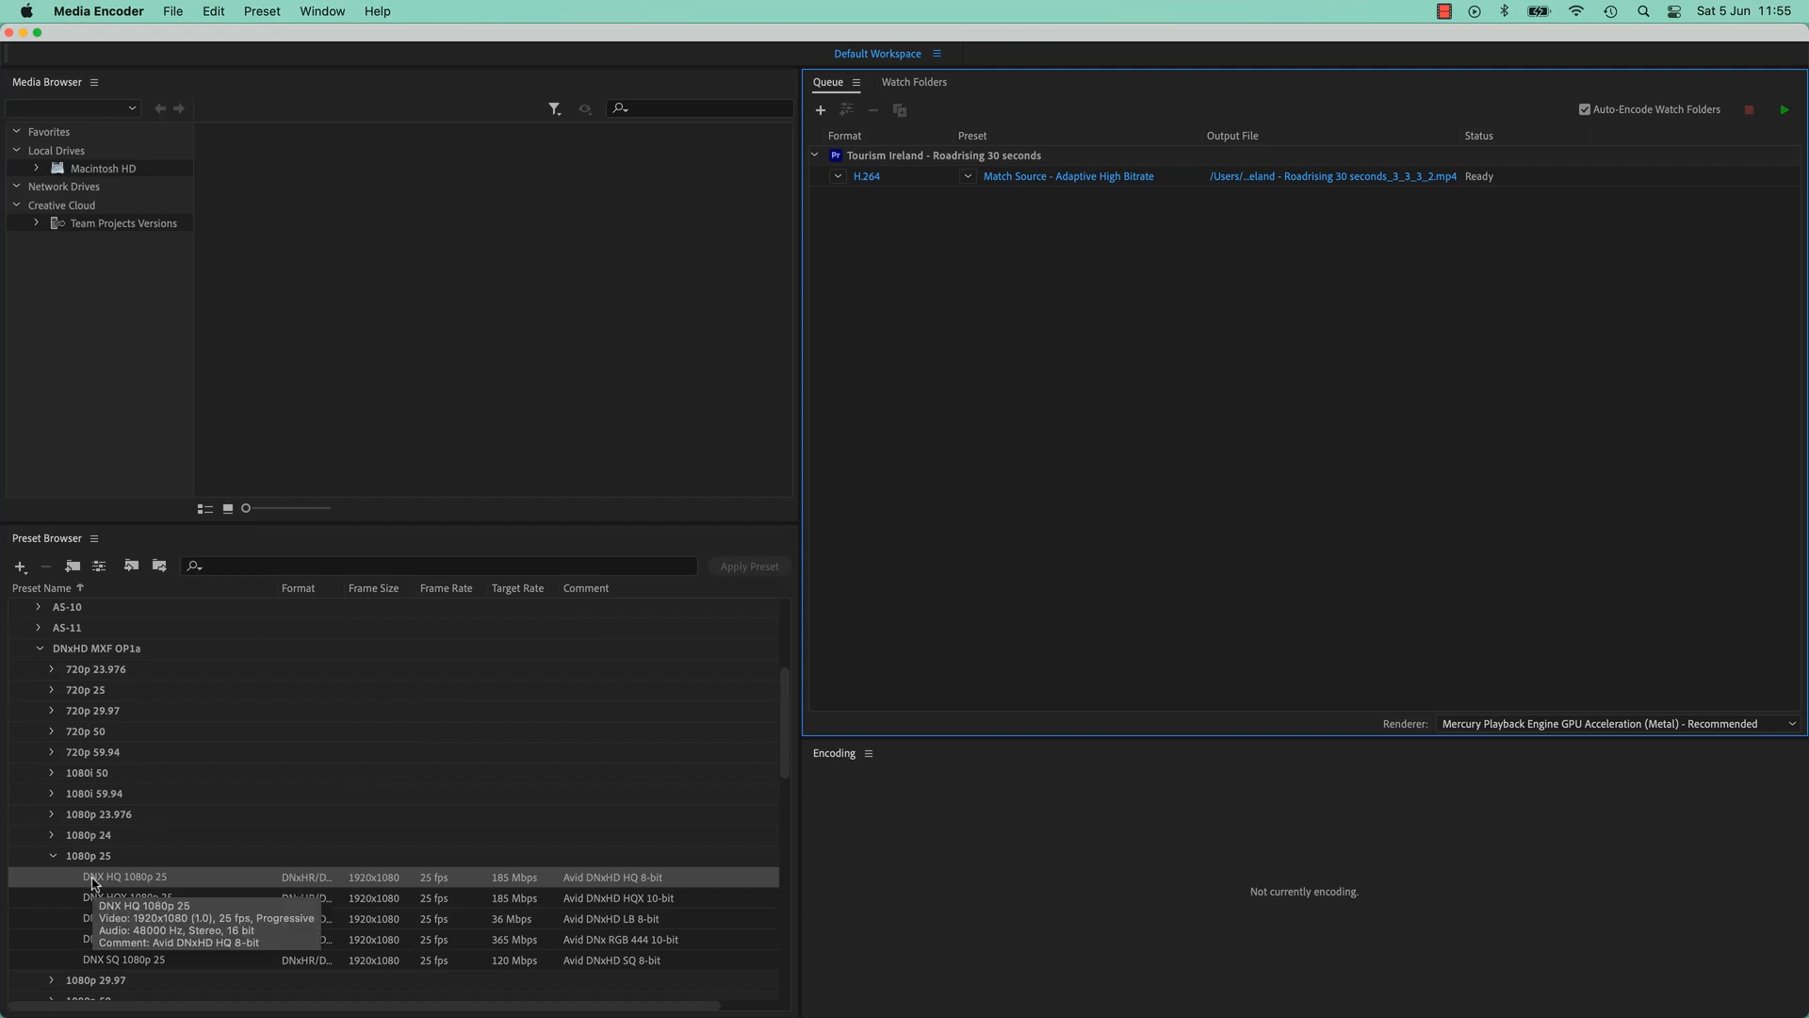
# Add the DNX HQ 1080p 25 preset to the Tourism Ireland - Roadrising 30 seconds source as a second output
pyautogui.moveTo(94, 884); pyautogui.dragTo(970, 159)
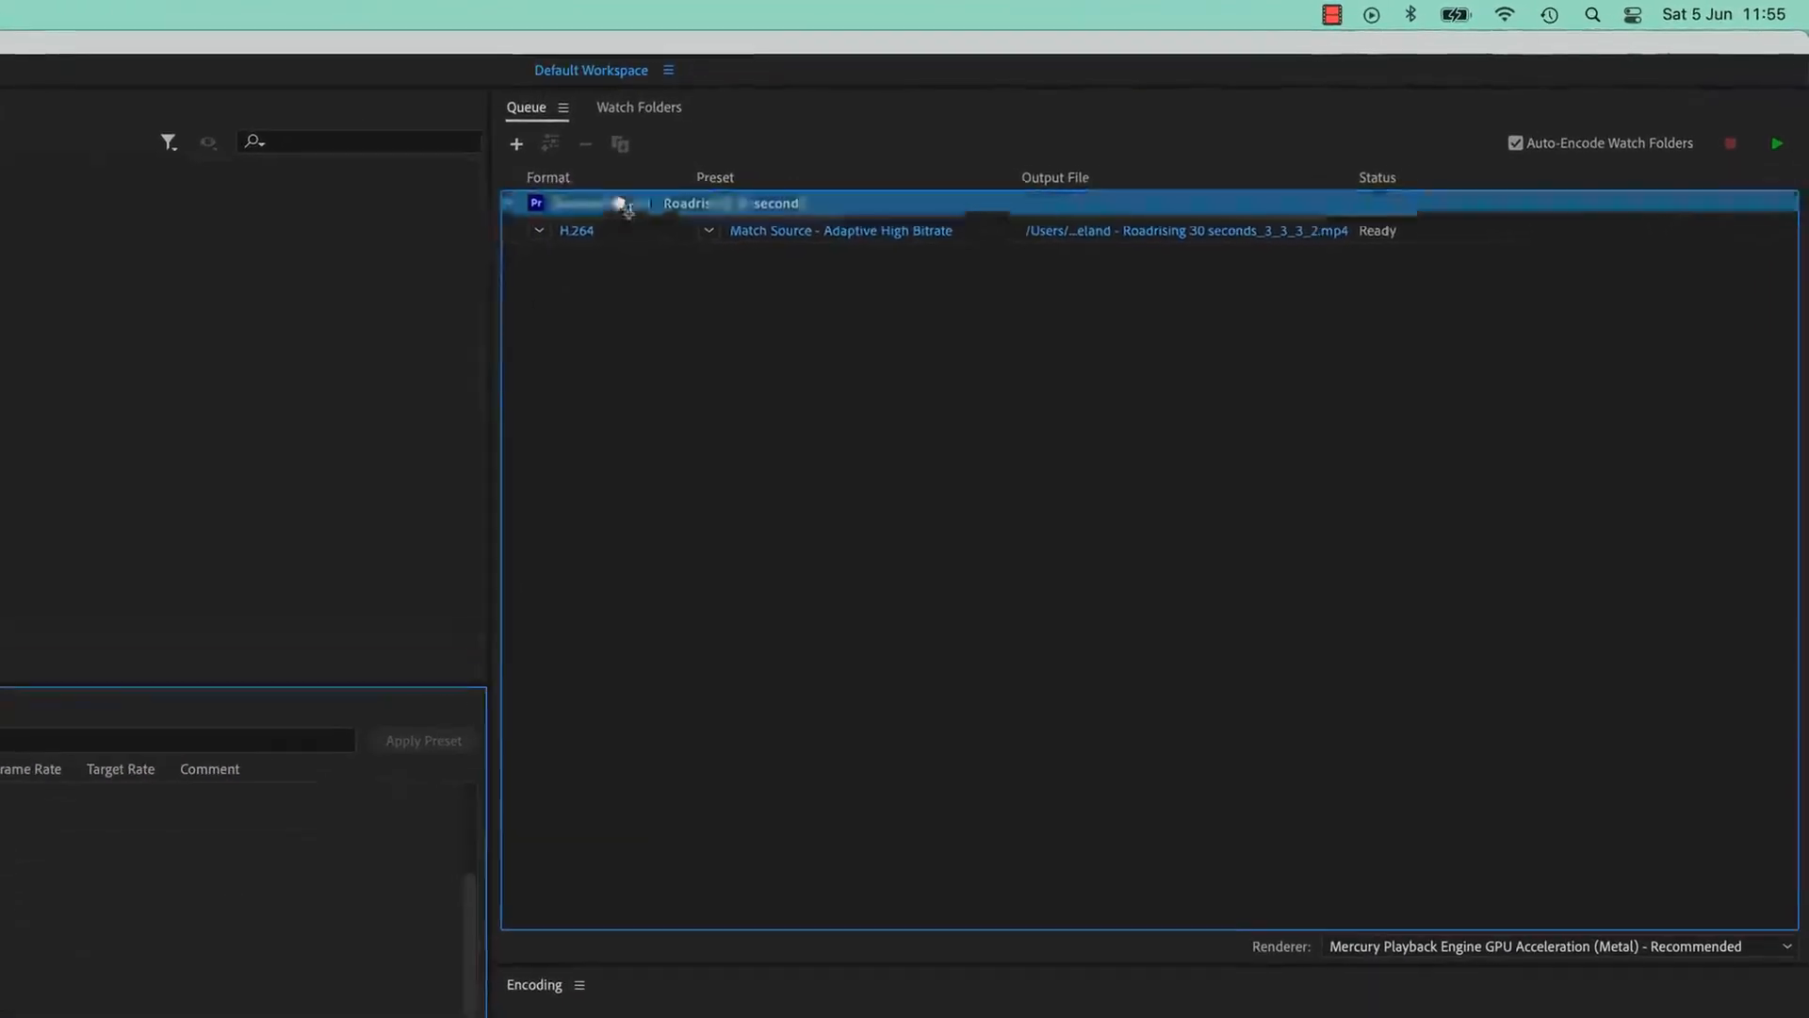
pyautogui.moveTo(702, 210); pyautogui.dragTo(611, 239)
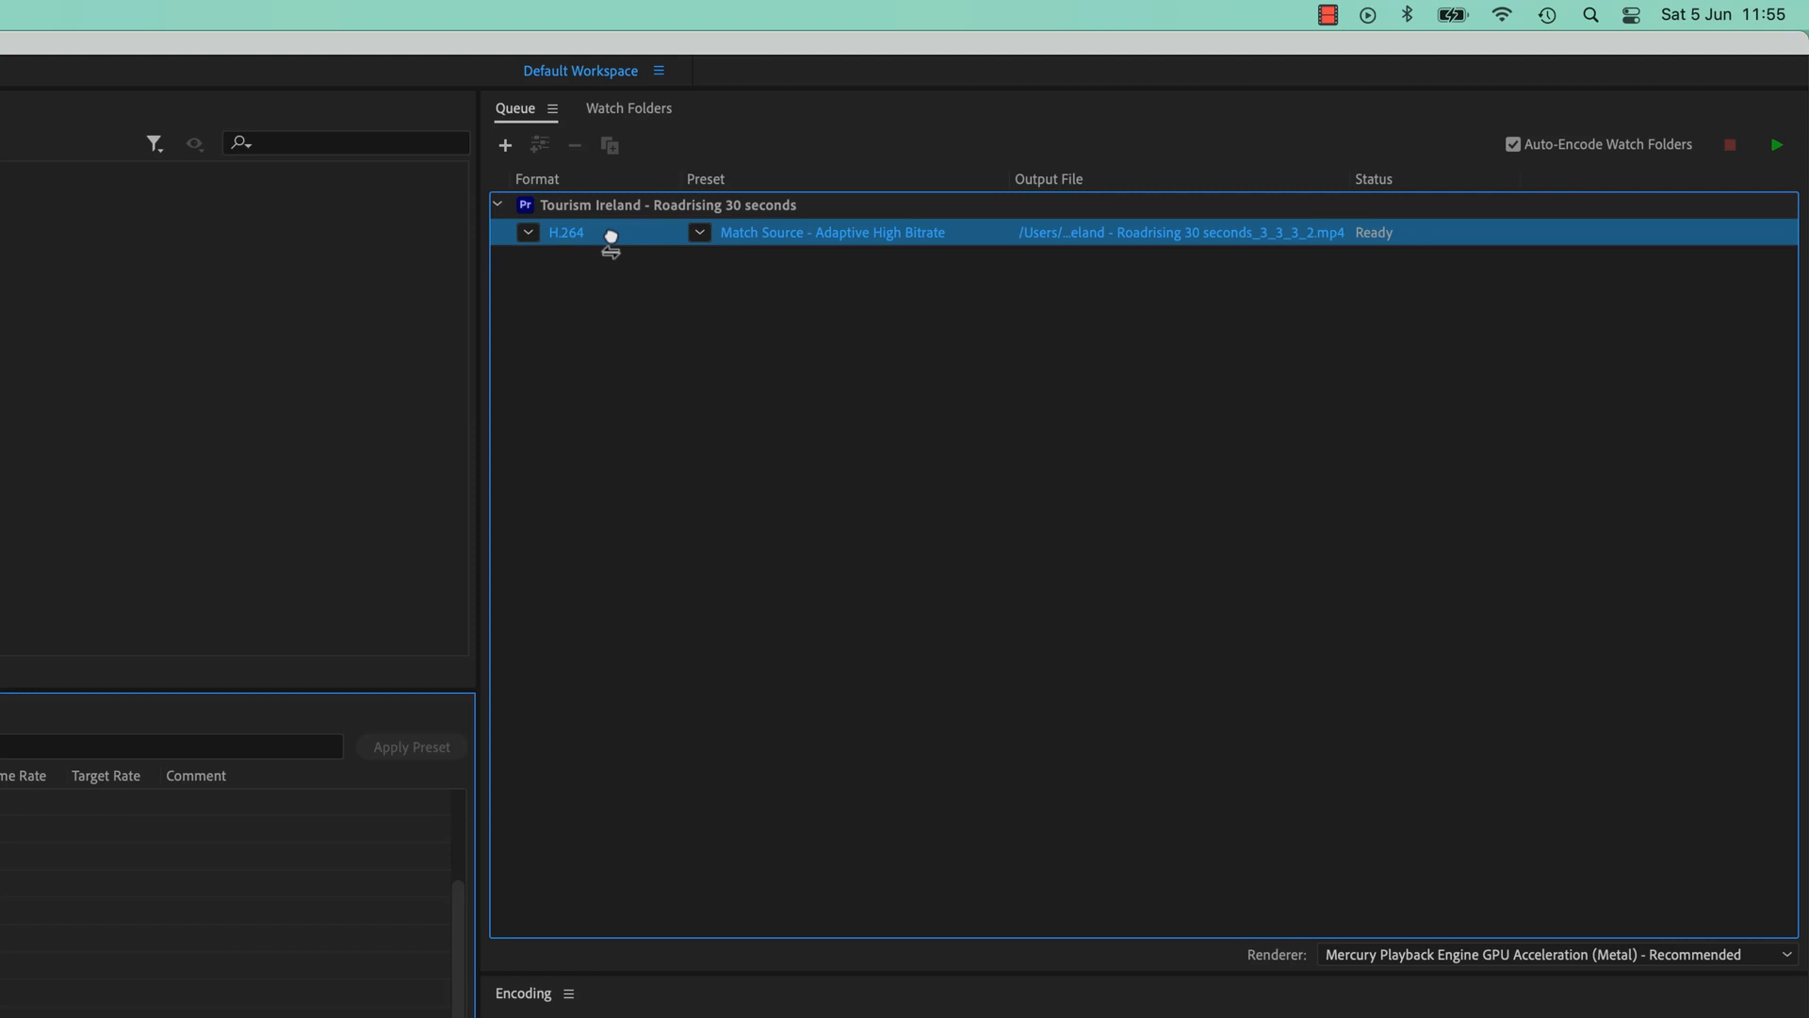
pyautogui.moveTo(611, 241)
pyautogui.mouseDown()
pyautogui.moveTo(609, 210)
pyautogui.moveTo(623, 215)
pyautogui.mouseUp()
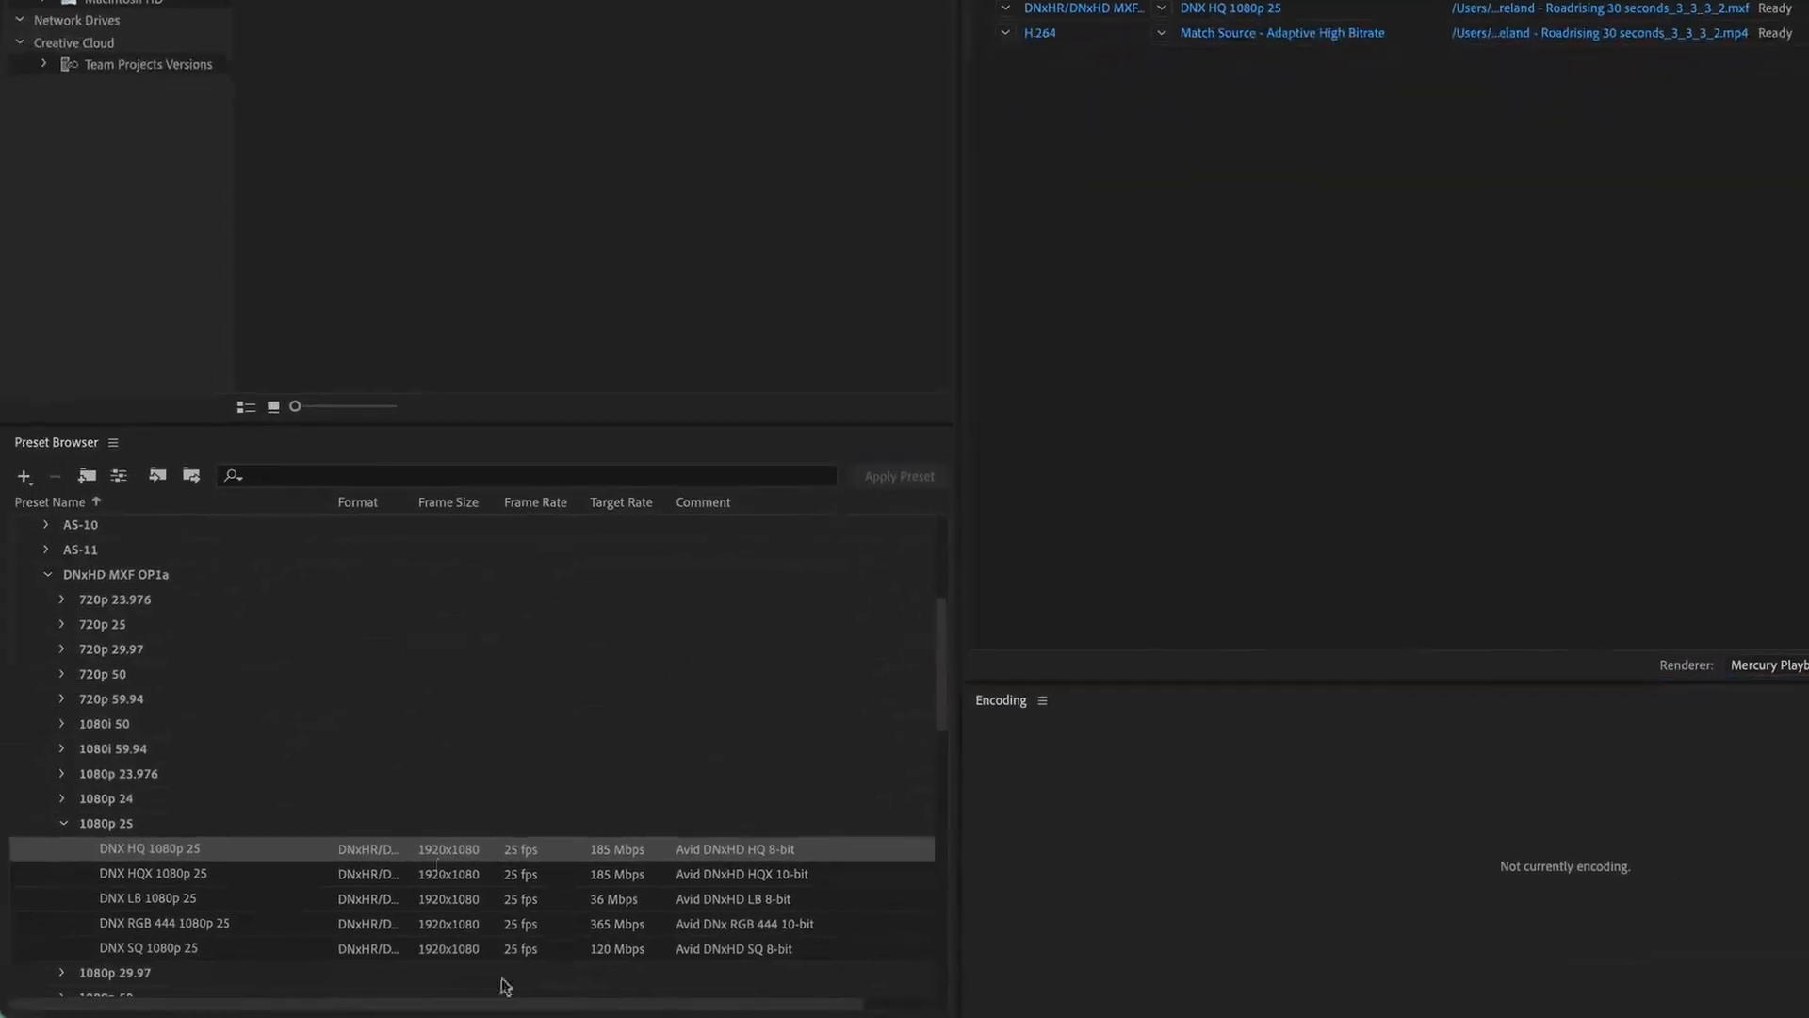
# Collapse the Broadcast category in the system presets
pyautogui.scroll(5, 188, 721)
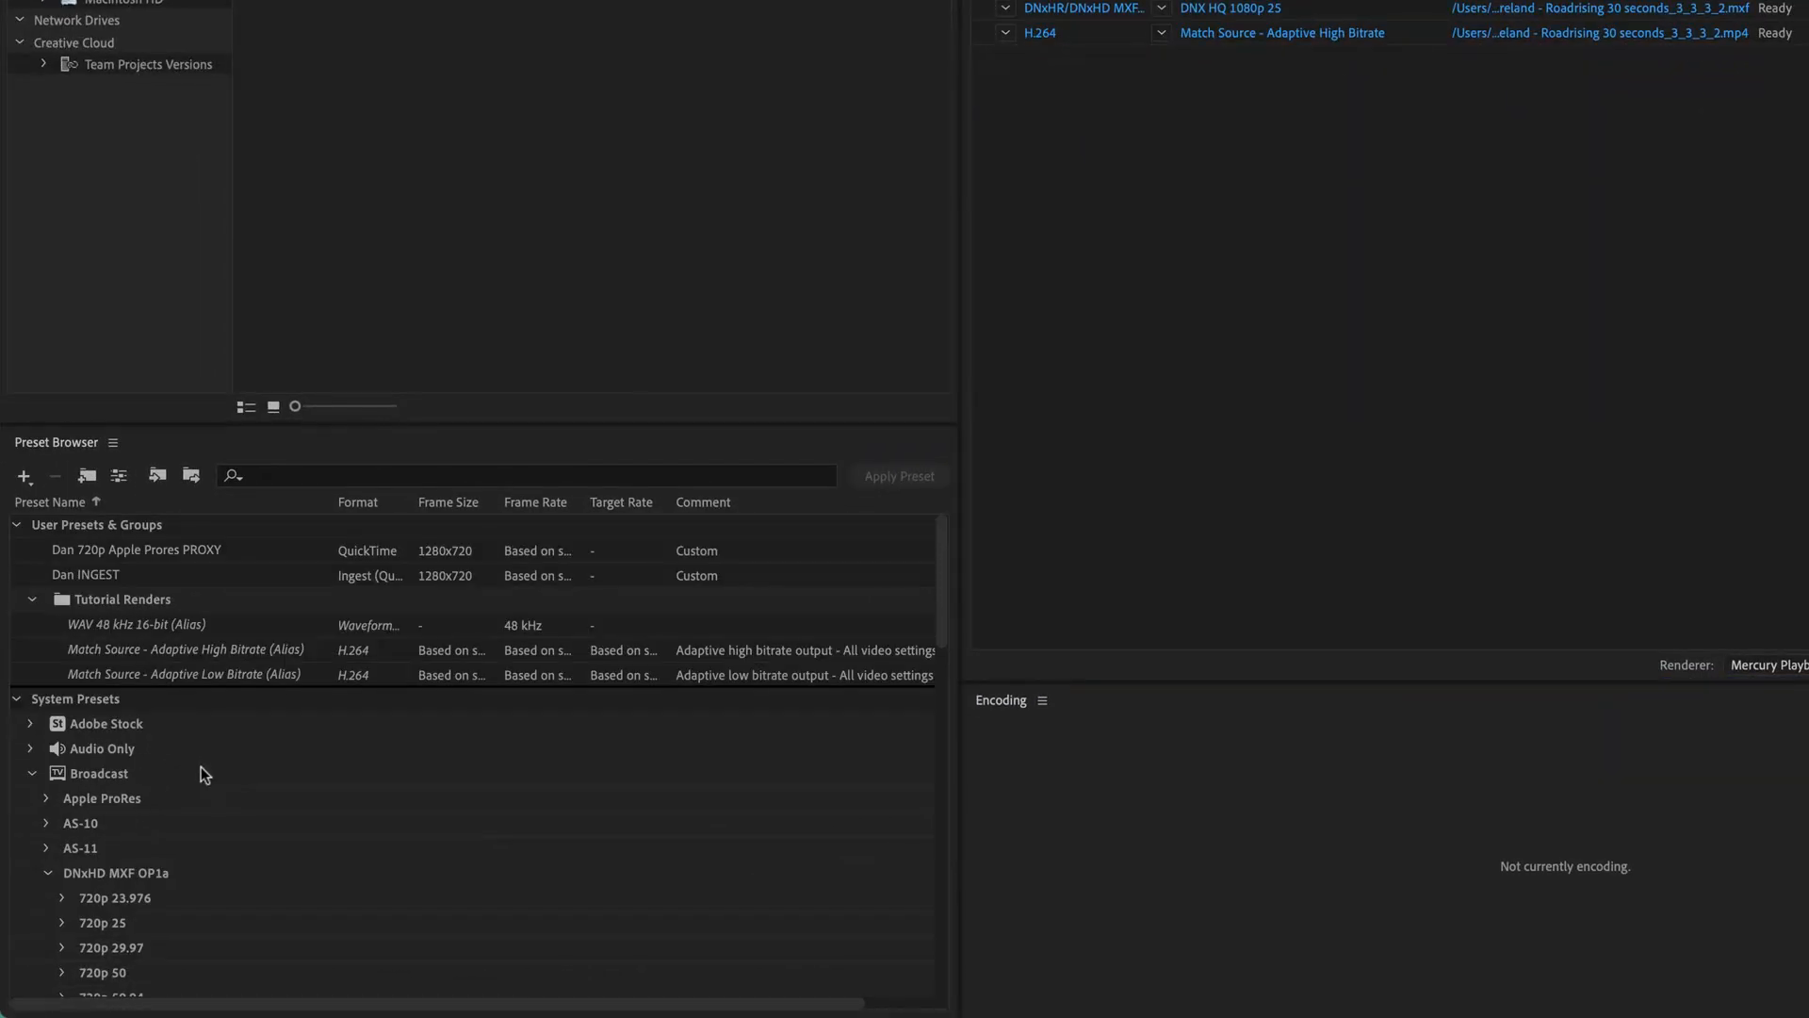
pyautogui.click(34, 780)
pyautogui.click(31, 774)
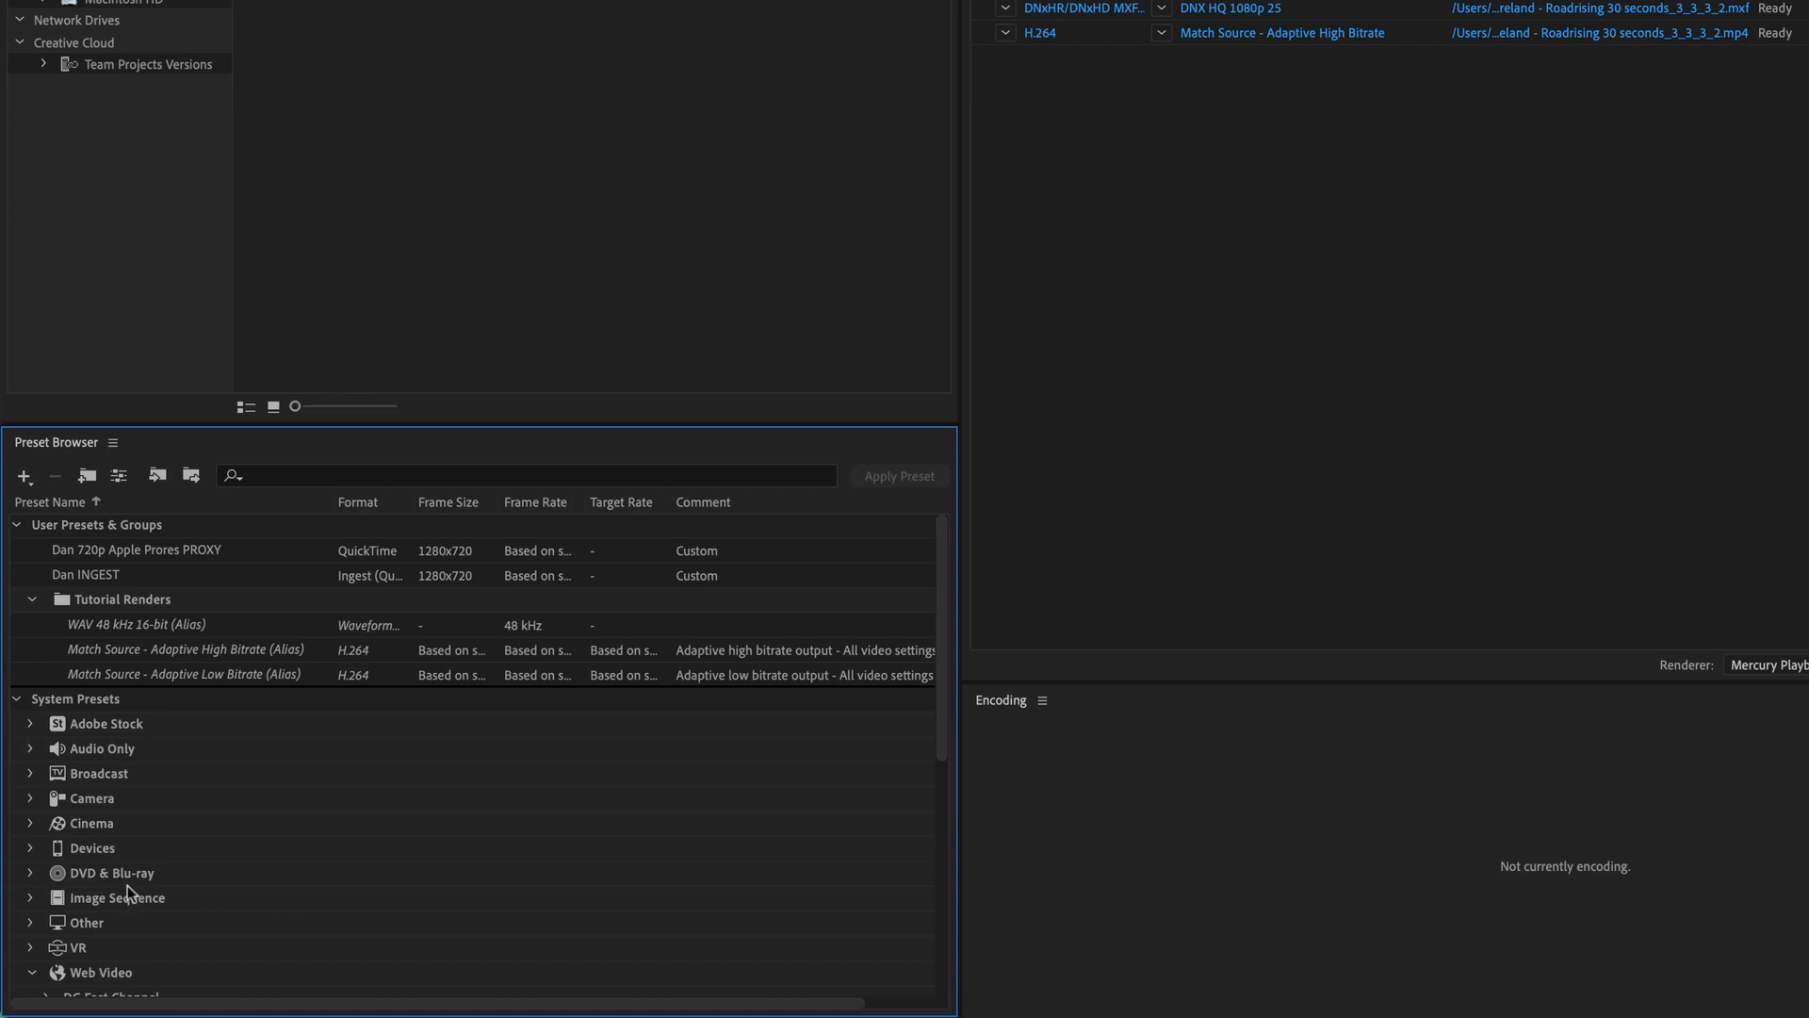
pyautogui.scroll(-3, 119, 914)
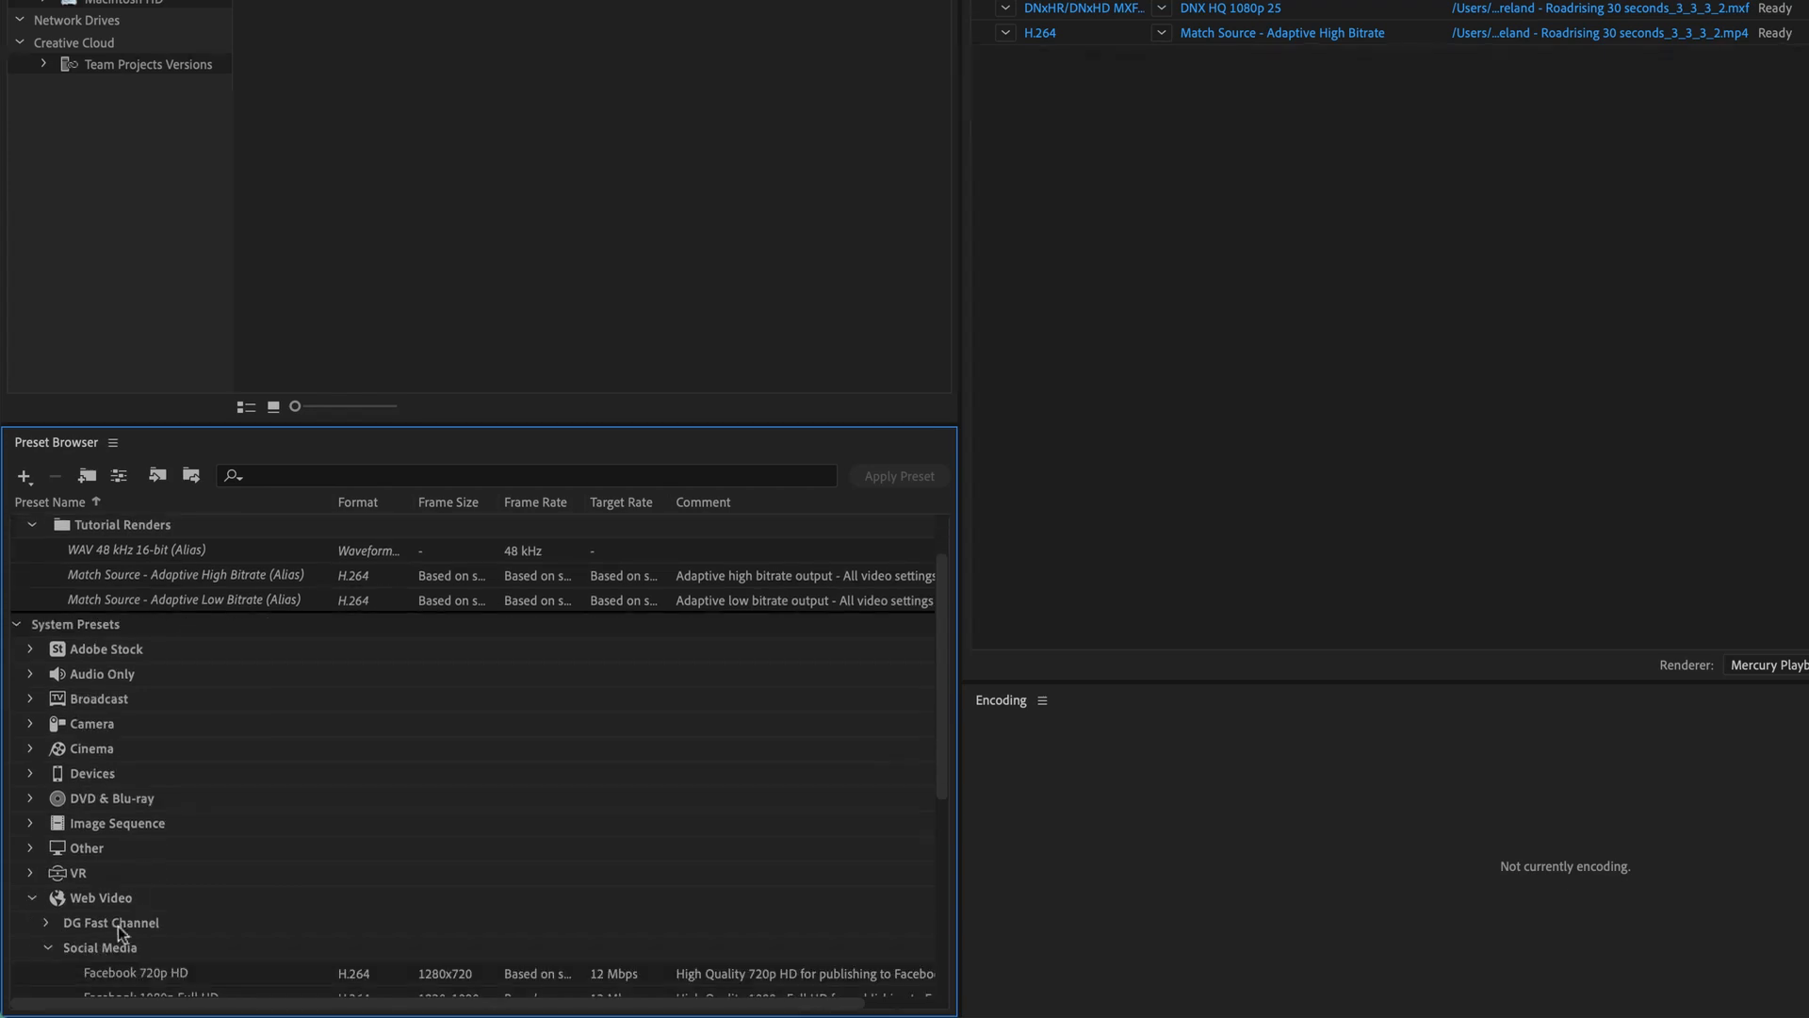
# Examine the Social Media presets under Web Video, including Facebook 720p HD and Twitter 720p HD, and collapse the group
pyautogui.click(48, 950)
pyautogui.scroll(-8, 211, 957)
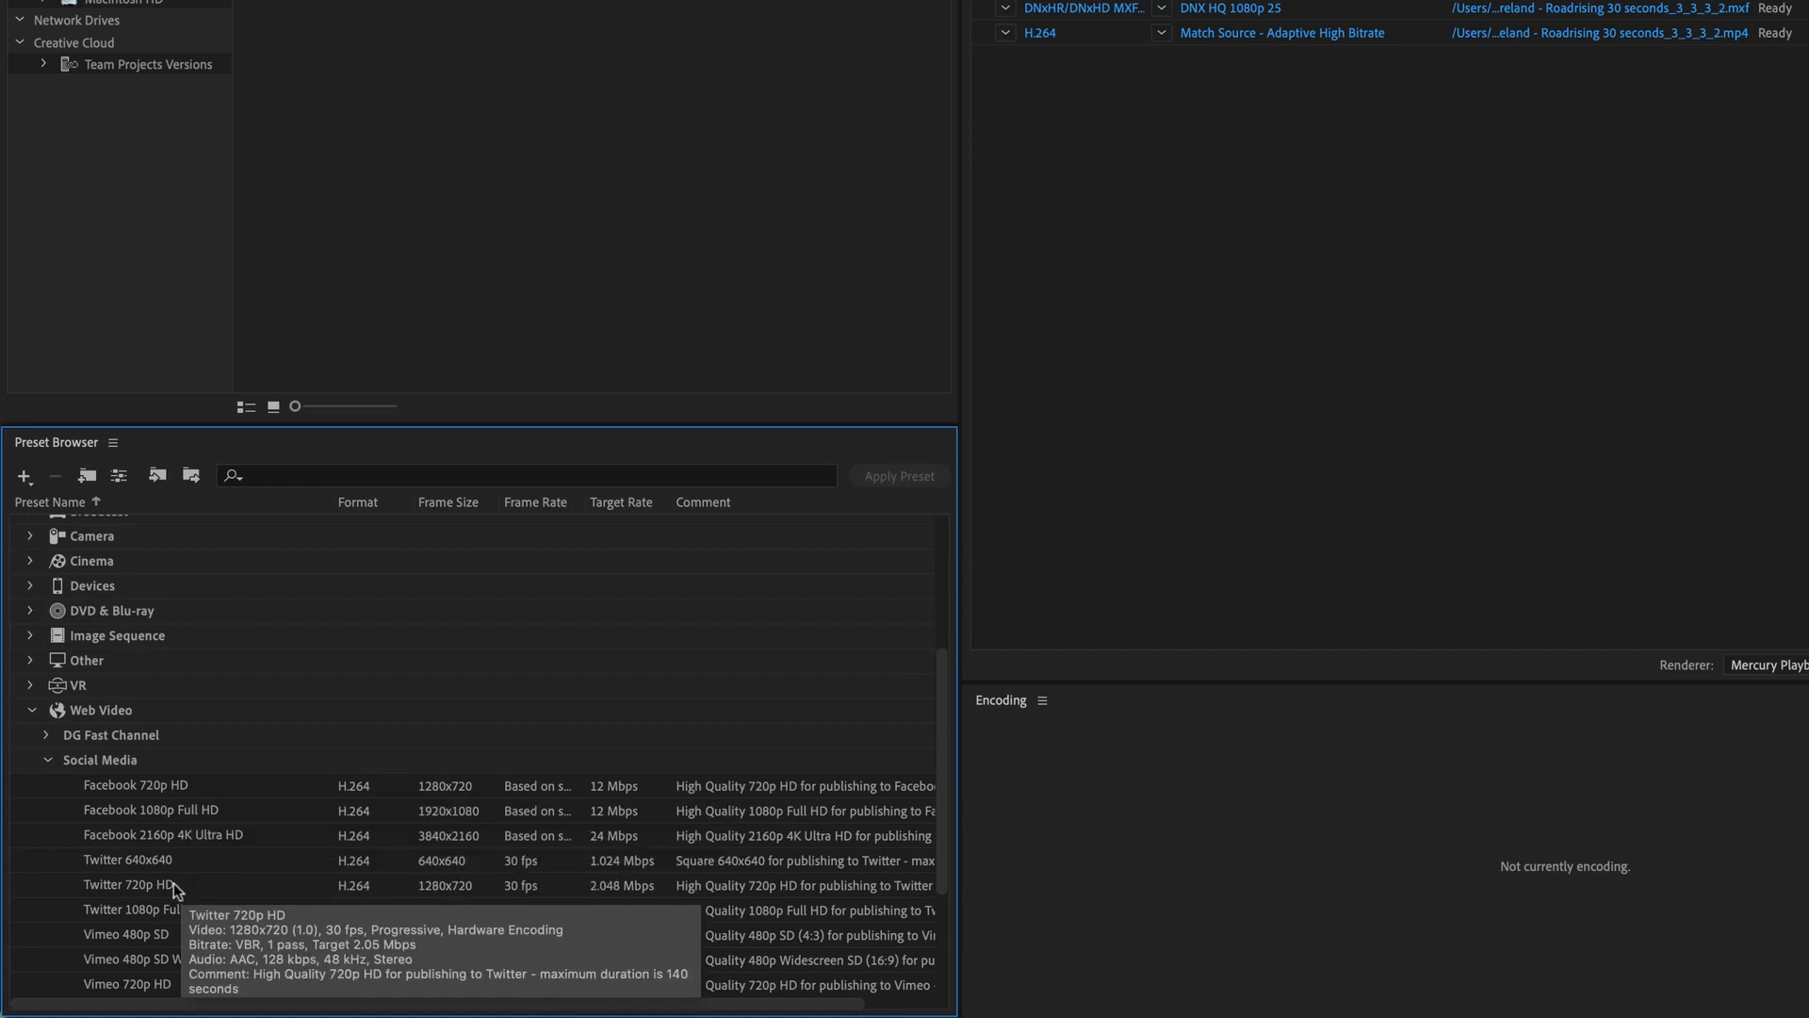
pyautogui.moveTo(223, 820)
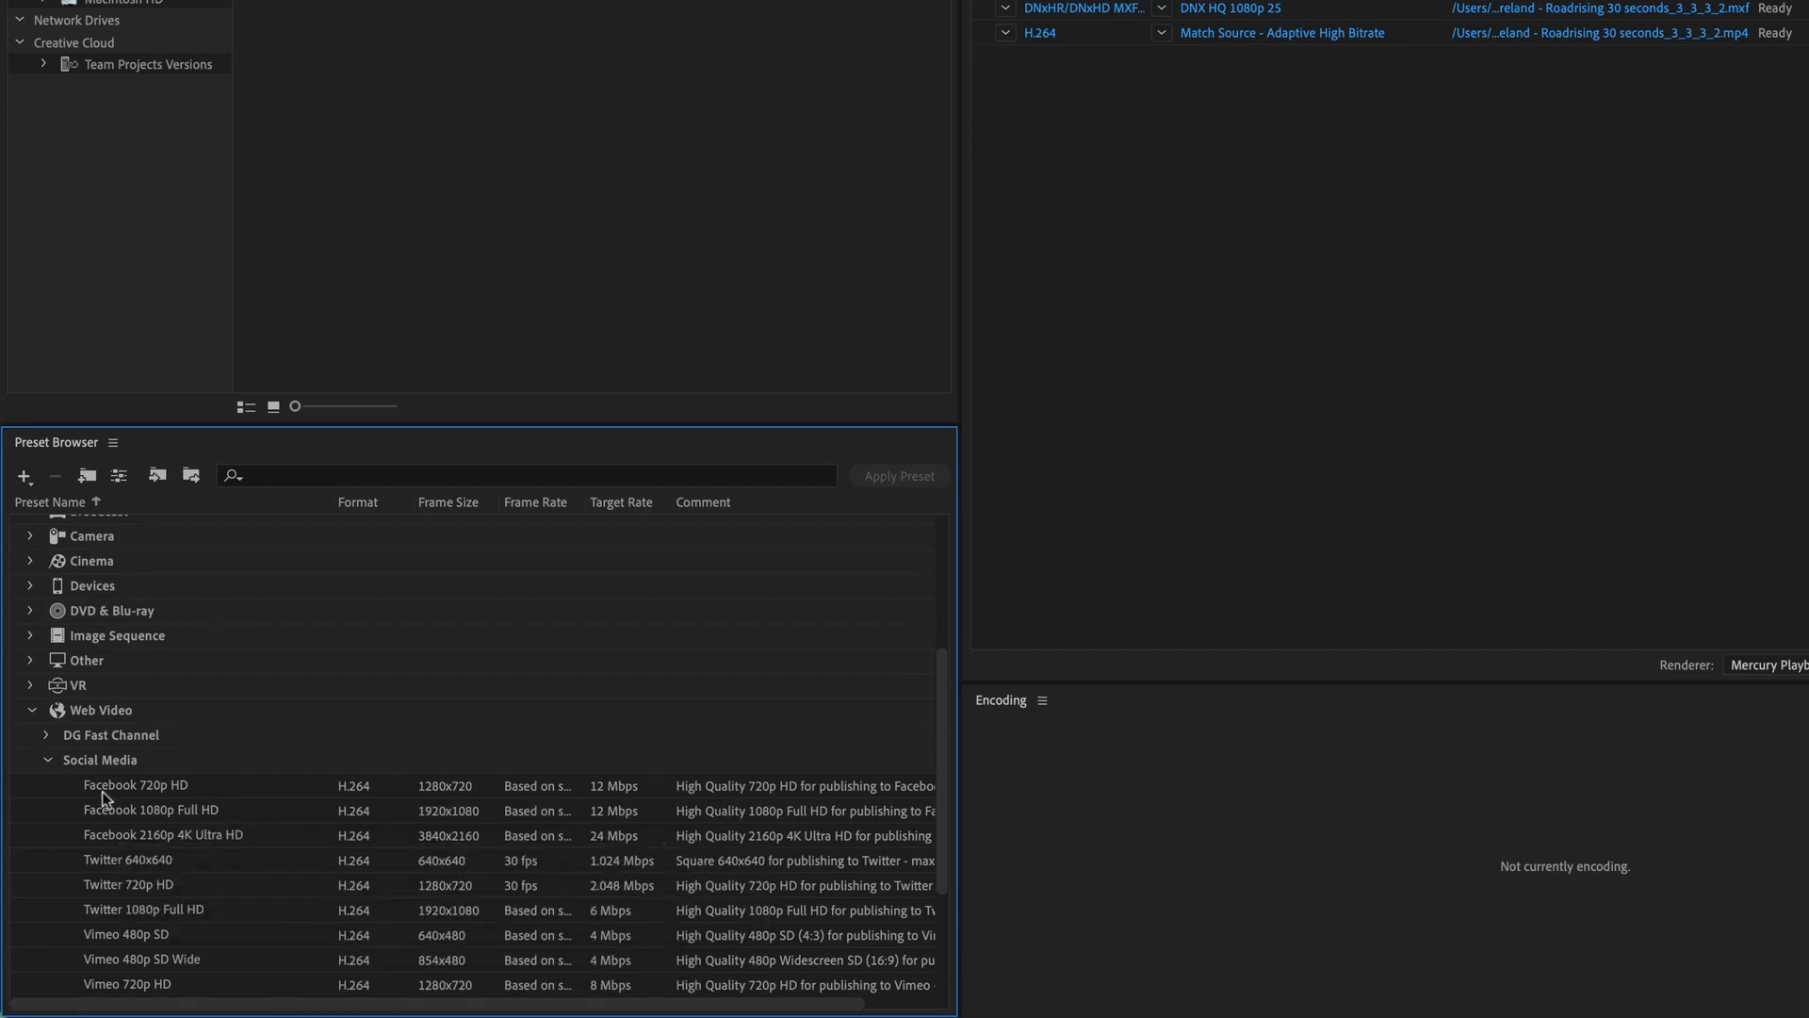
pyautogui.click(186, 788)
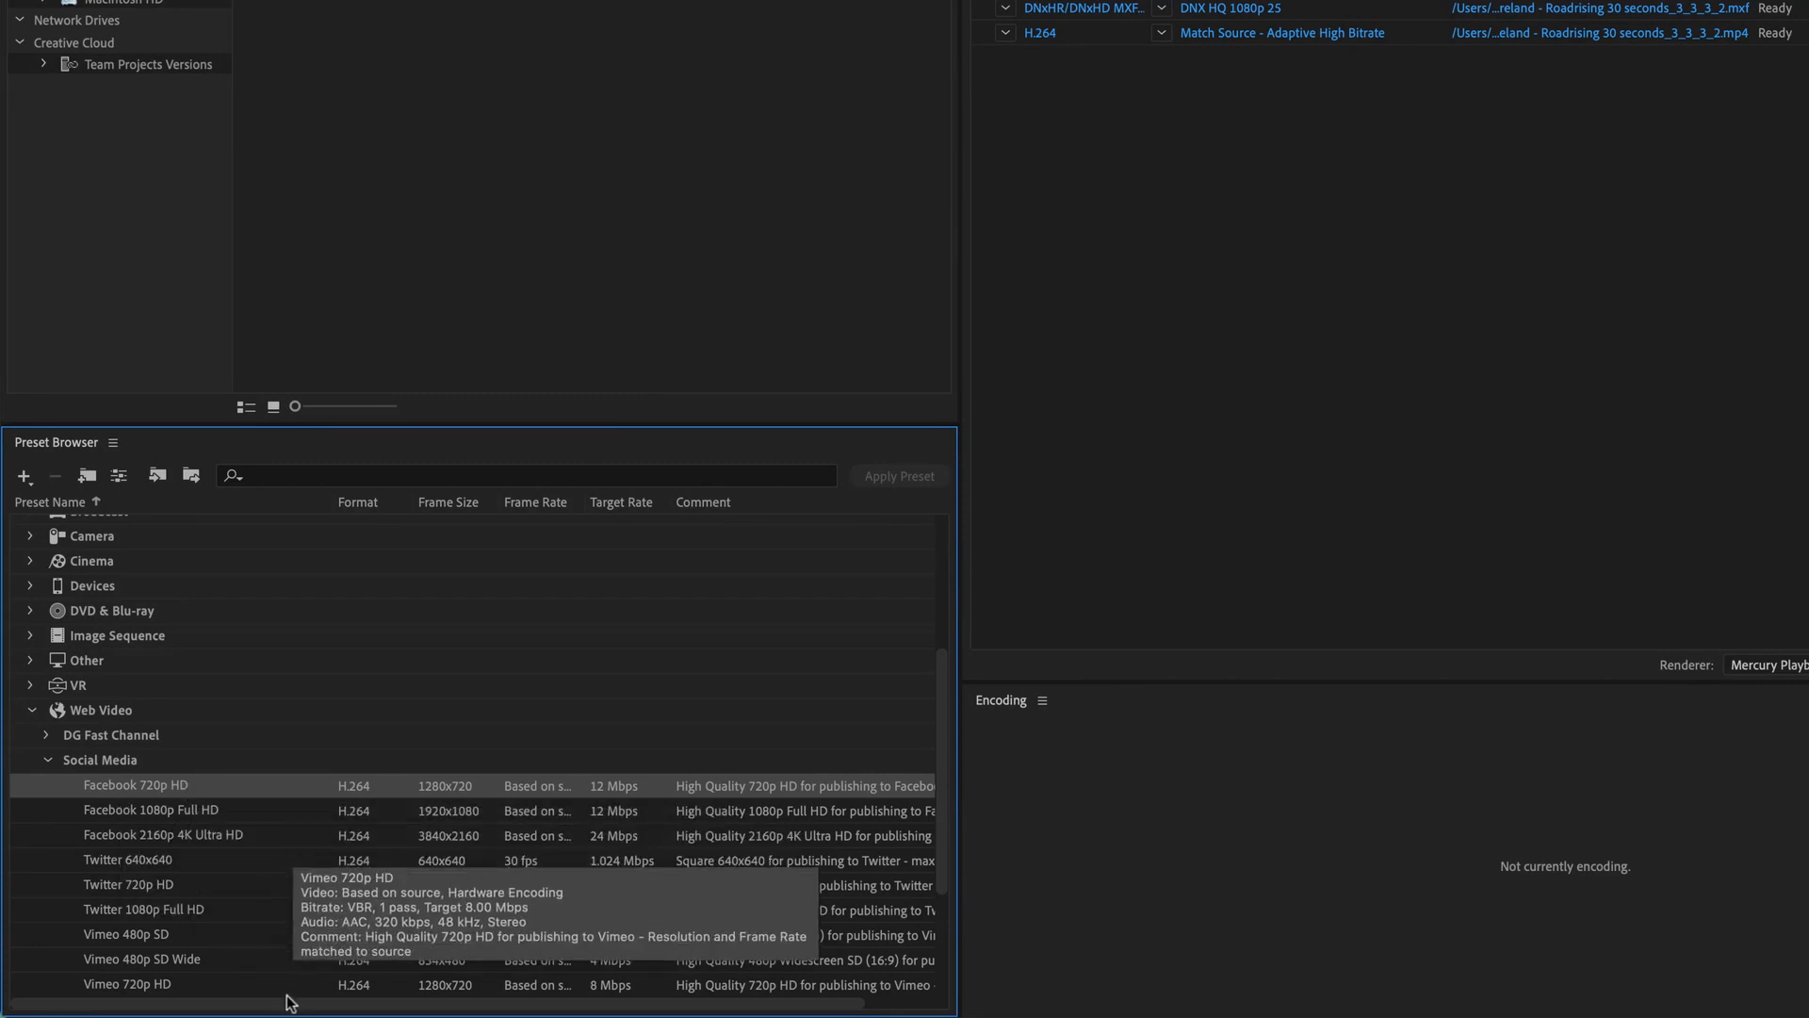
pyautogui.scroll(-2, 222, 940)
pyautogui.keyDown('super'); pyautogui.click(135, 838); pyautogui.keyUp('super')
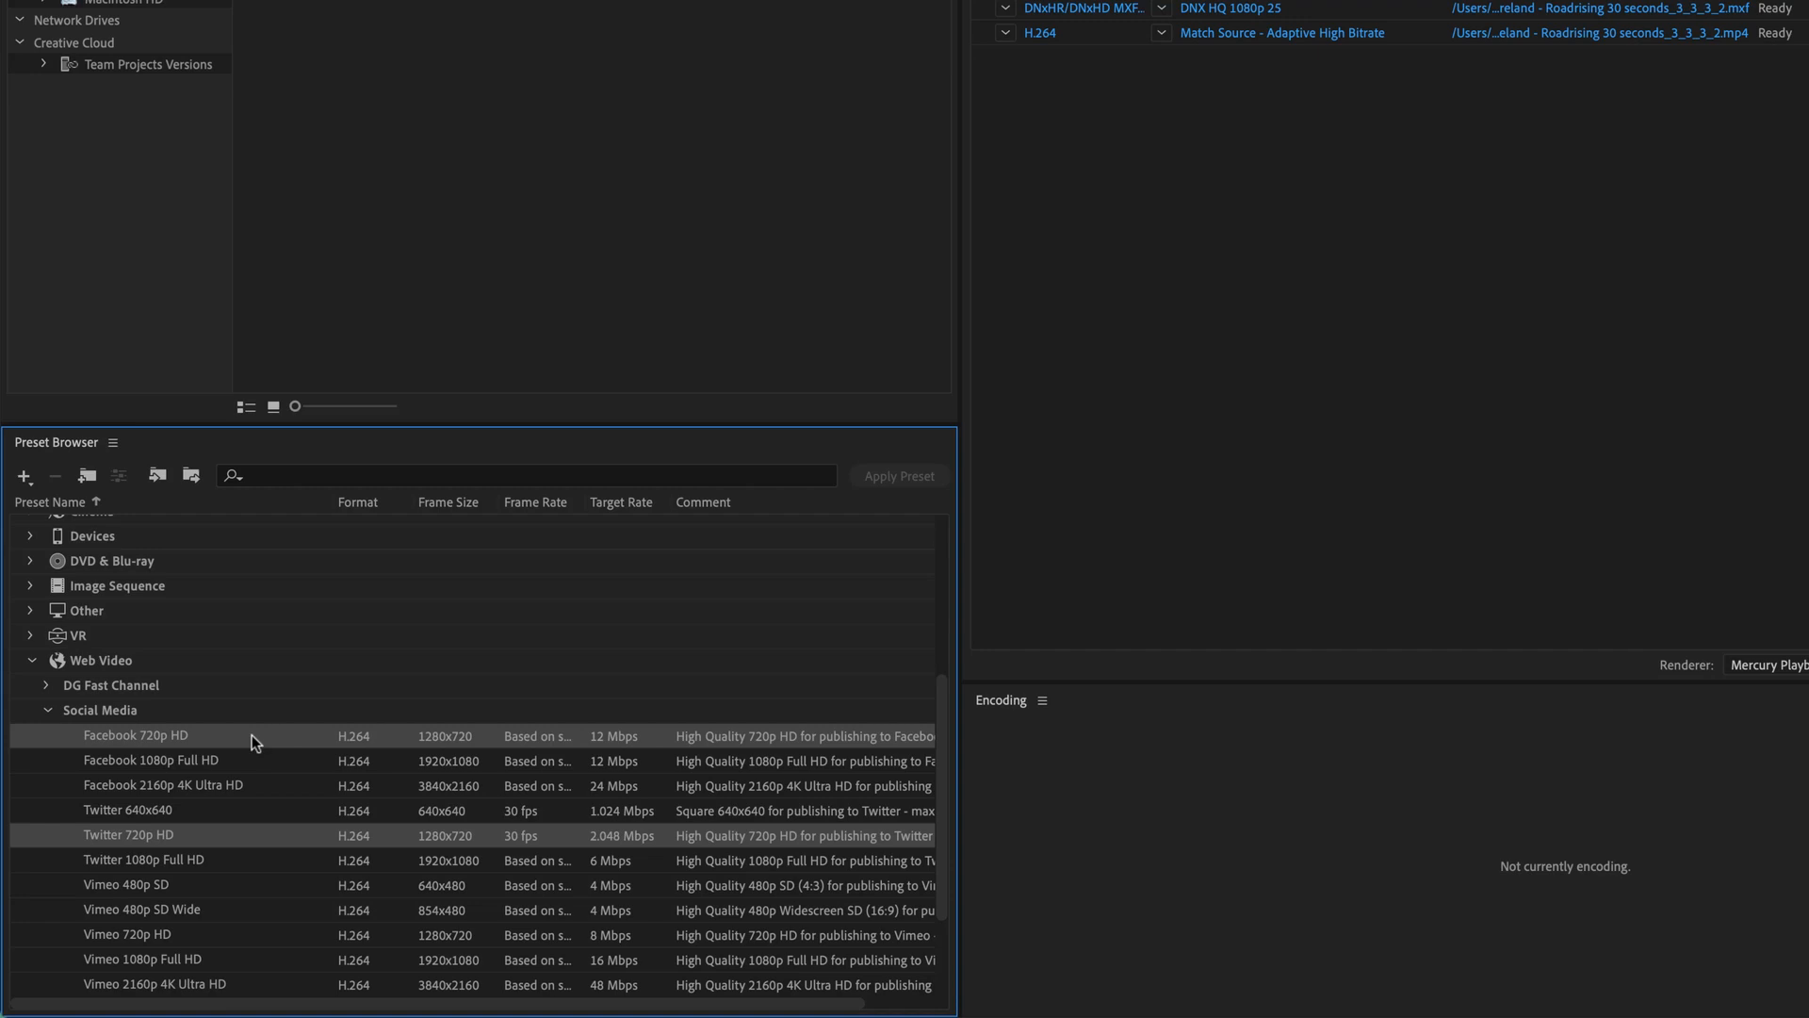
pyautogui.moveTo(144, 856)
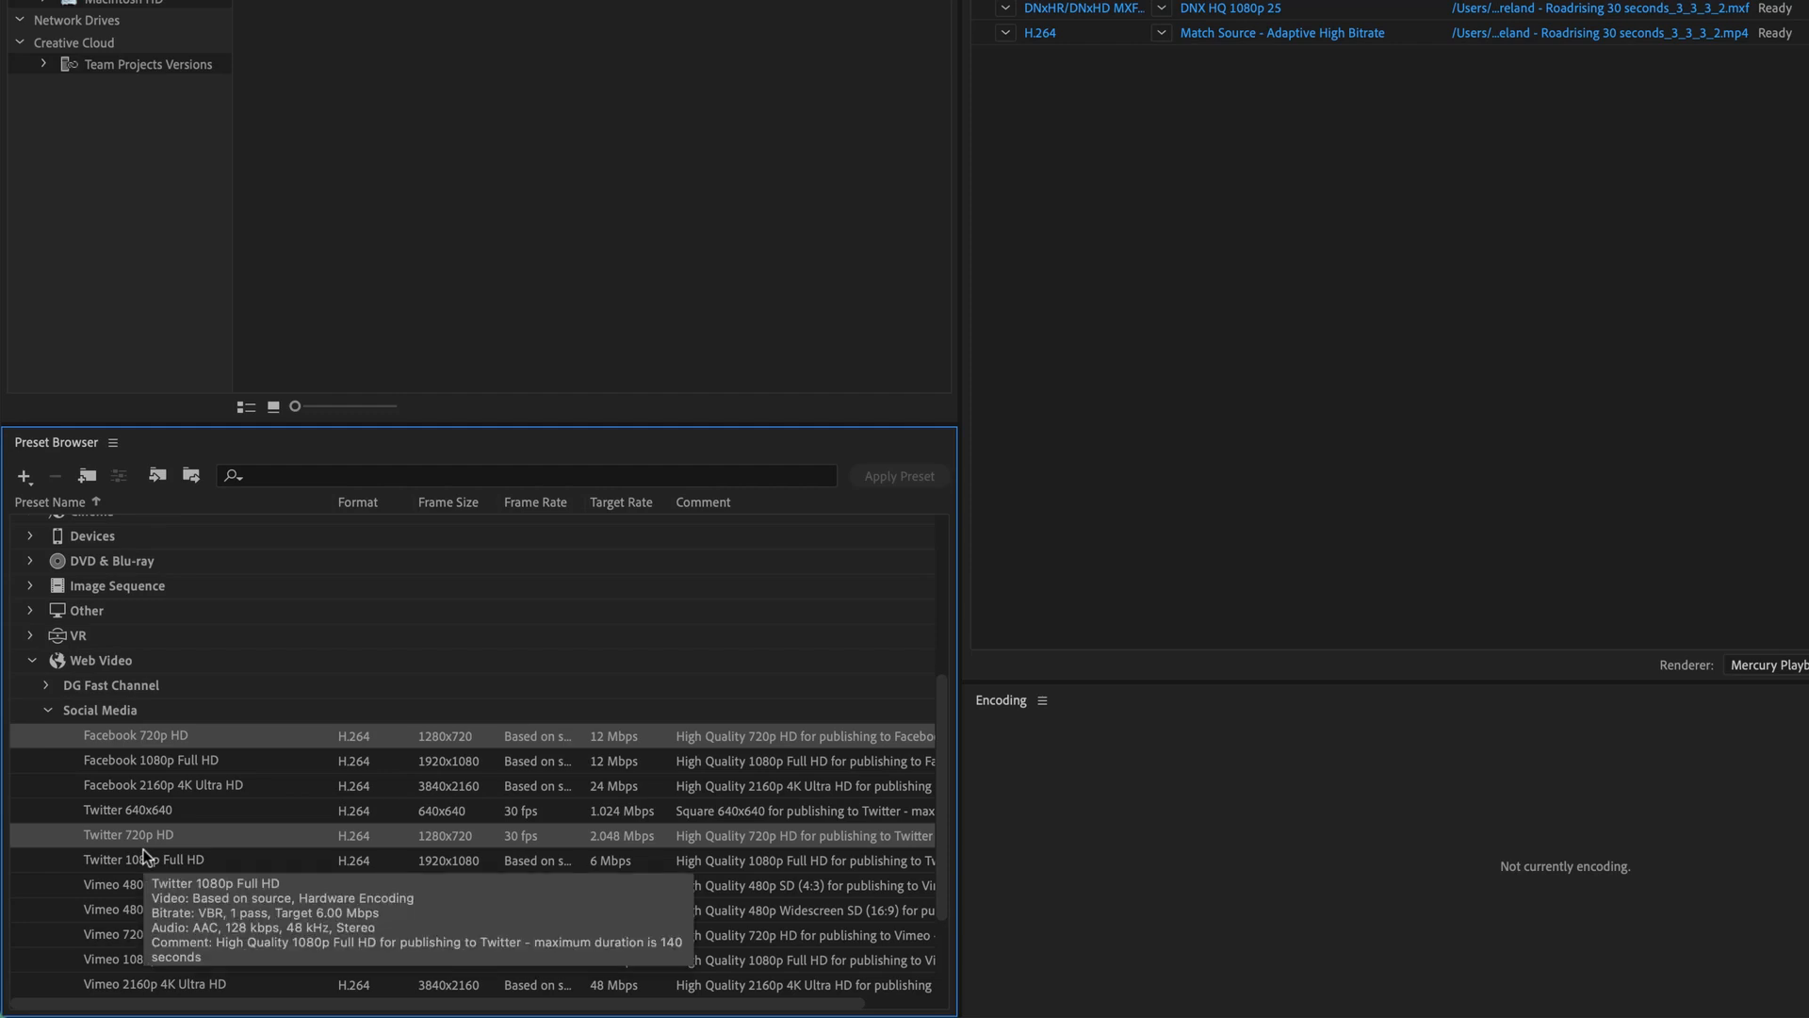
pyautogui.moveTo(173, 752)
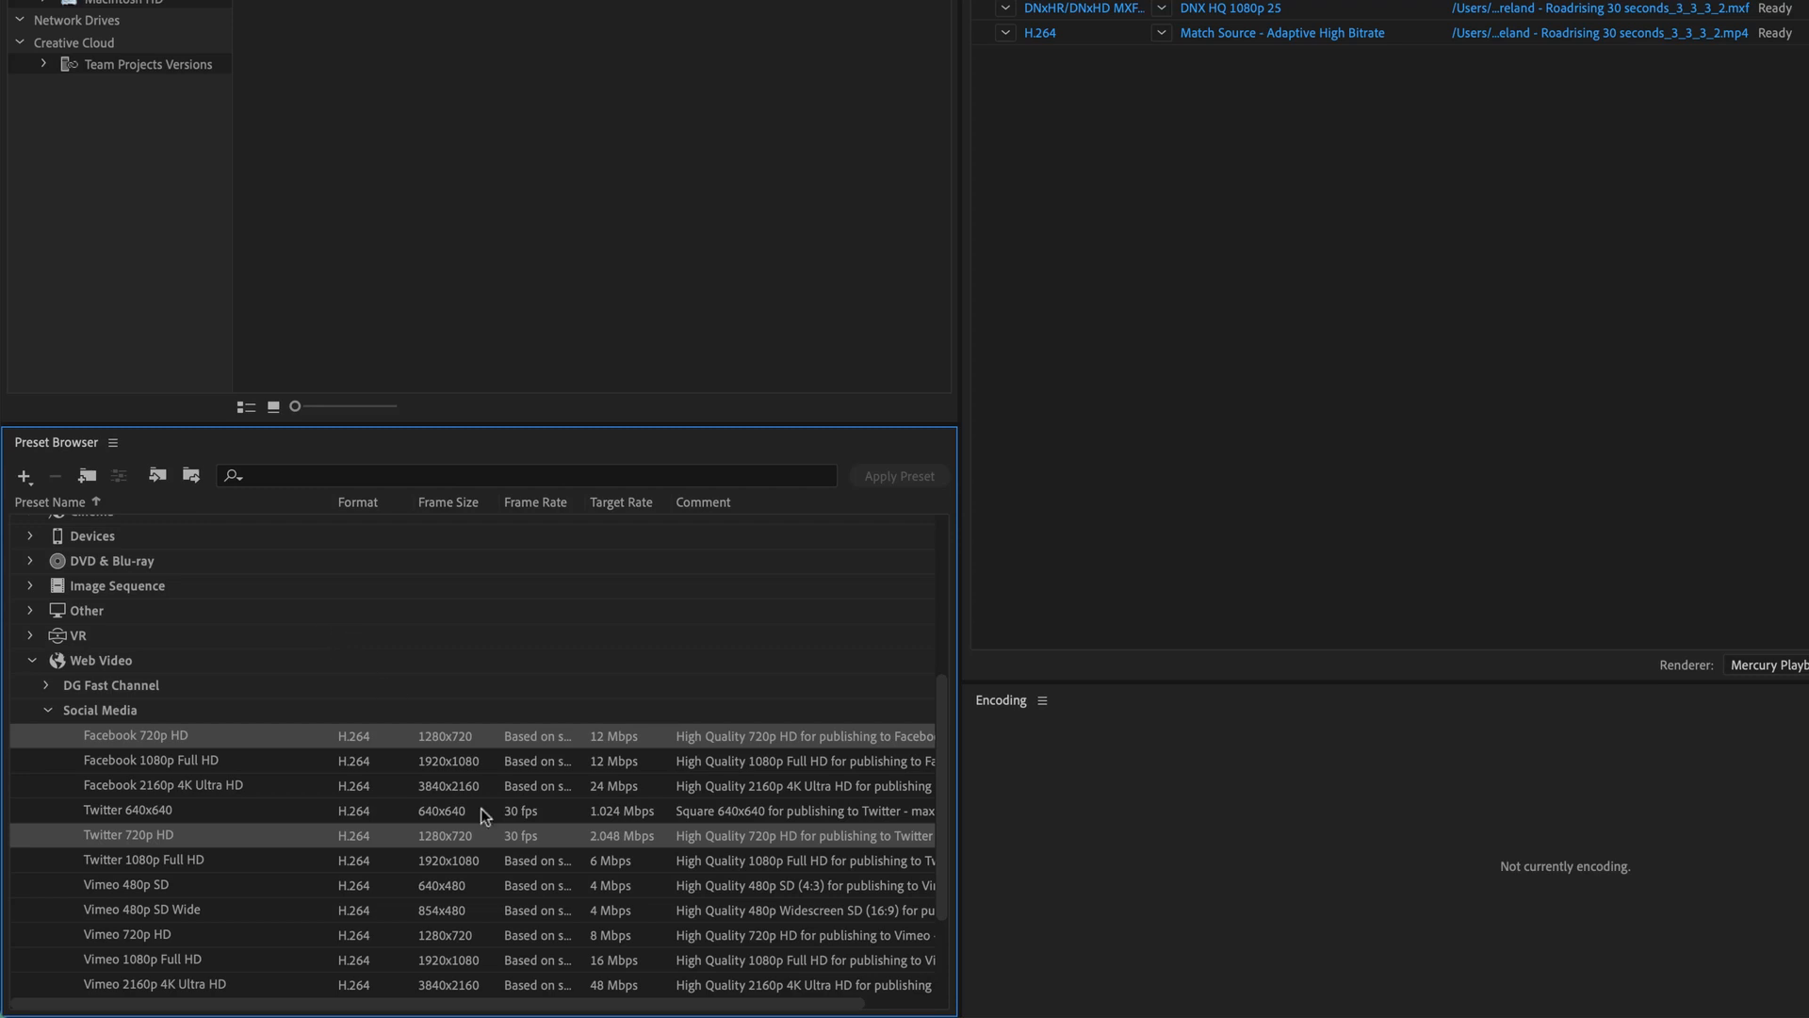
pyautogui.click(46, 711)
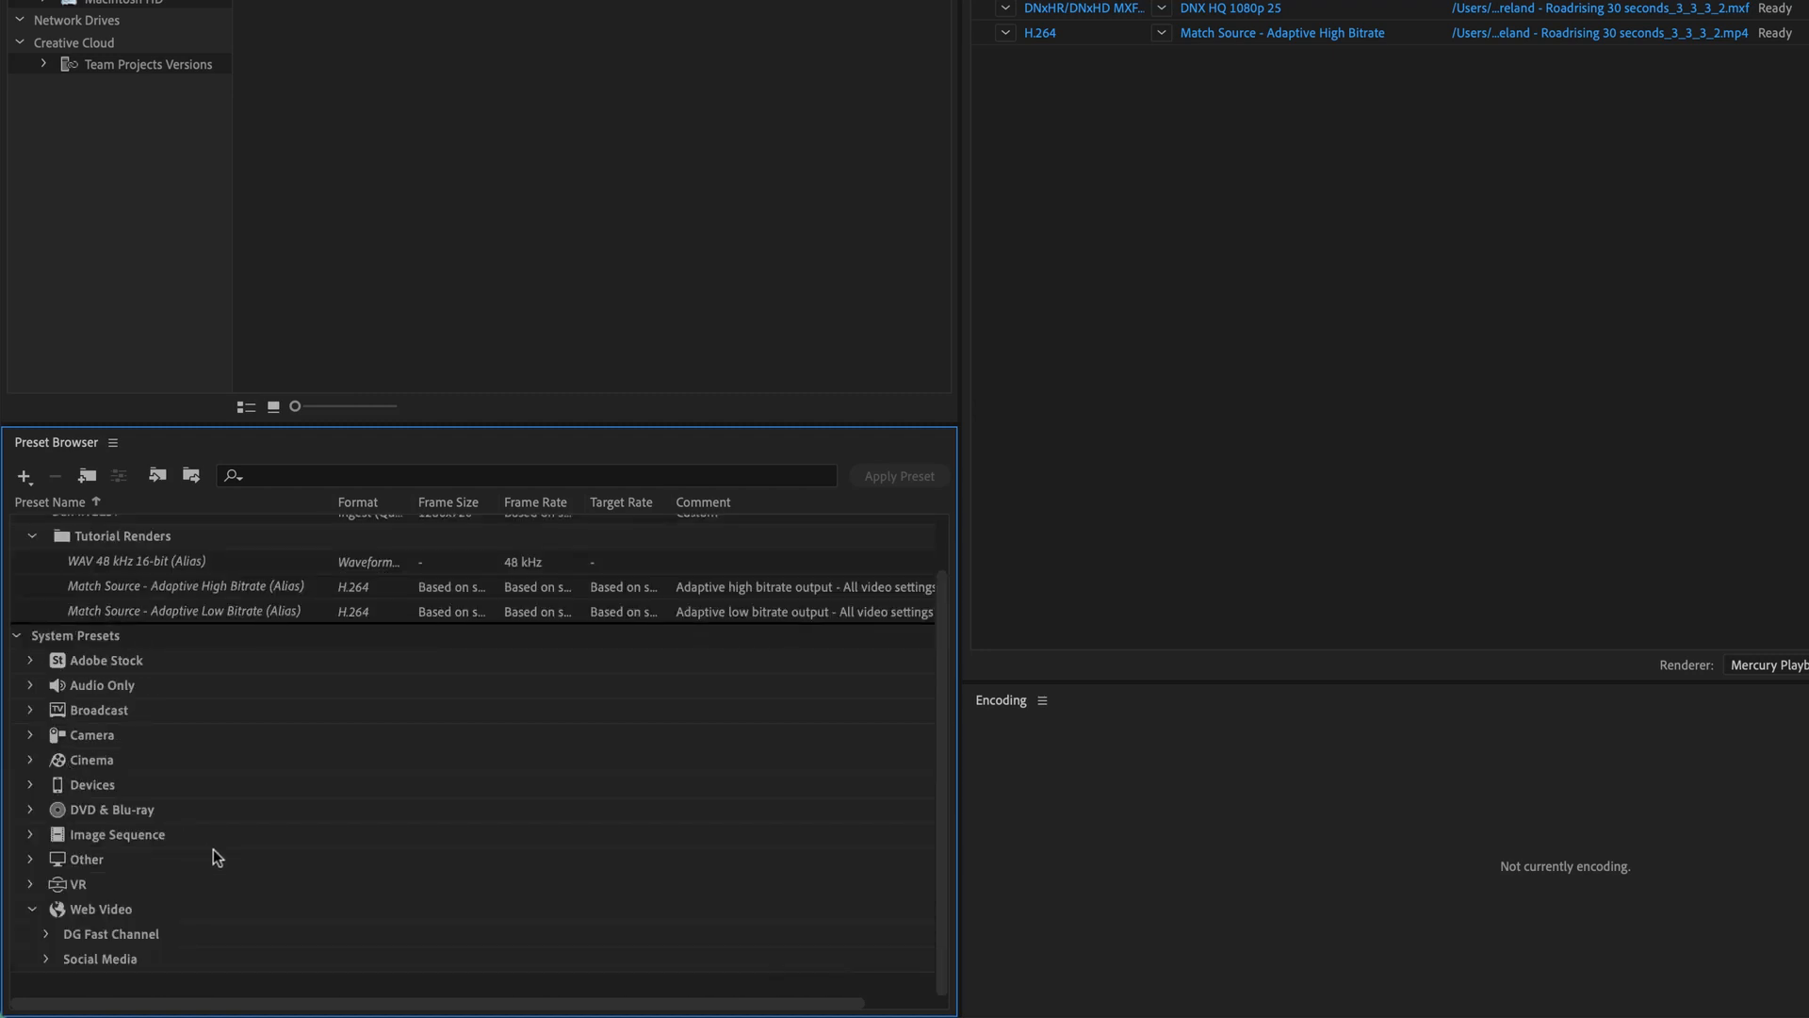
# Review the Broadcast preset groups, collapsing DNxHD MXF OP1a and the Broadcast category itself
pyautogui.click(31, 711)
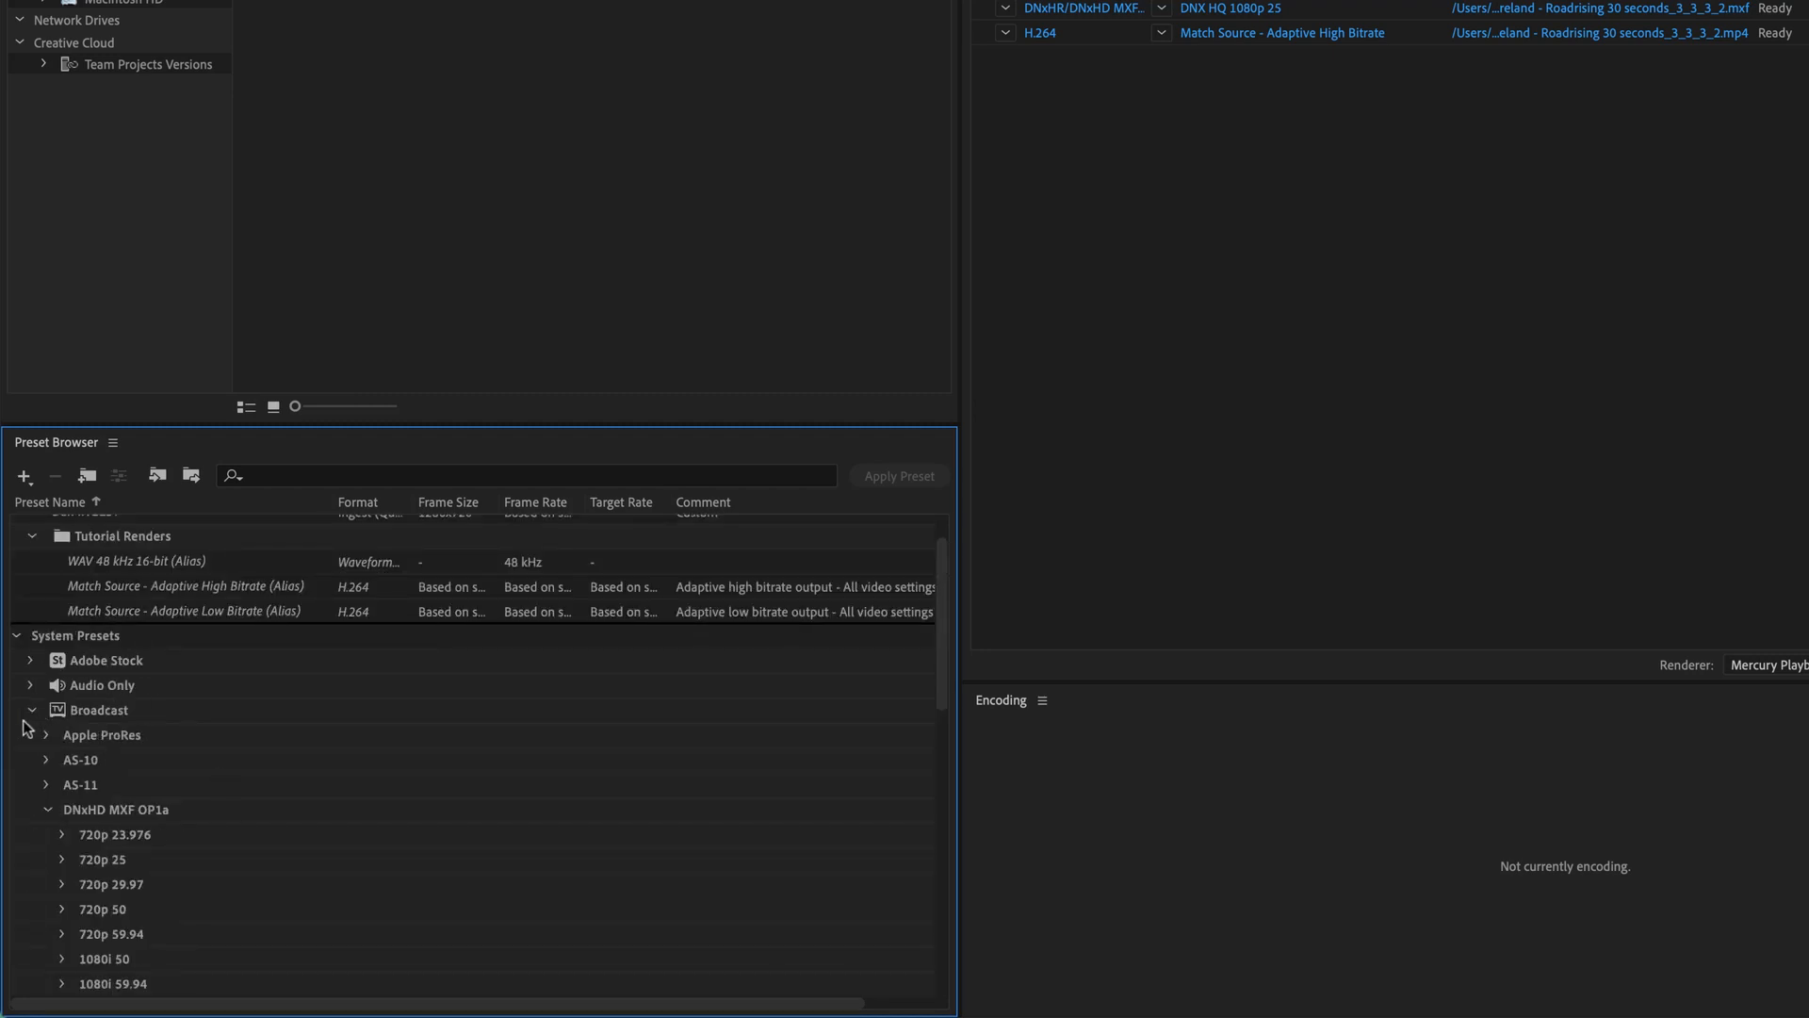
pyautogui.click(49, 809)
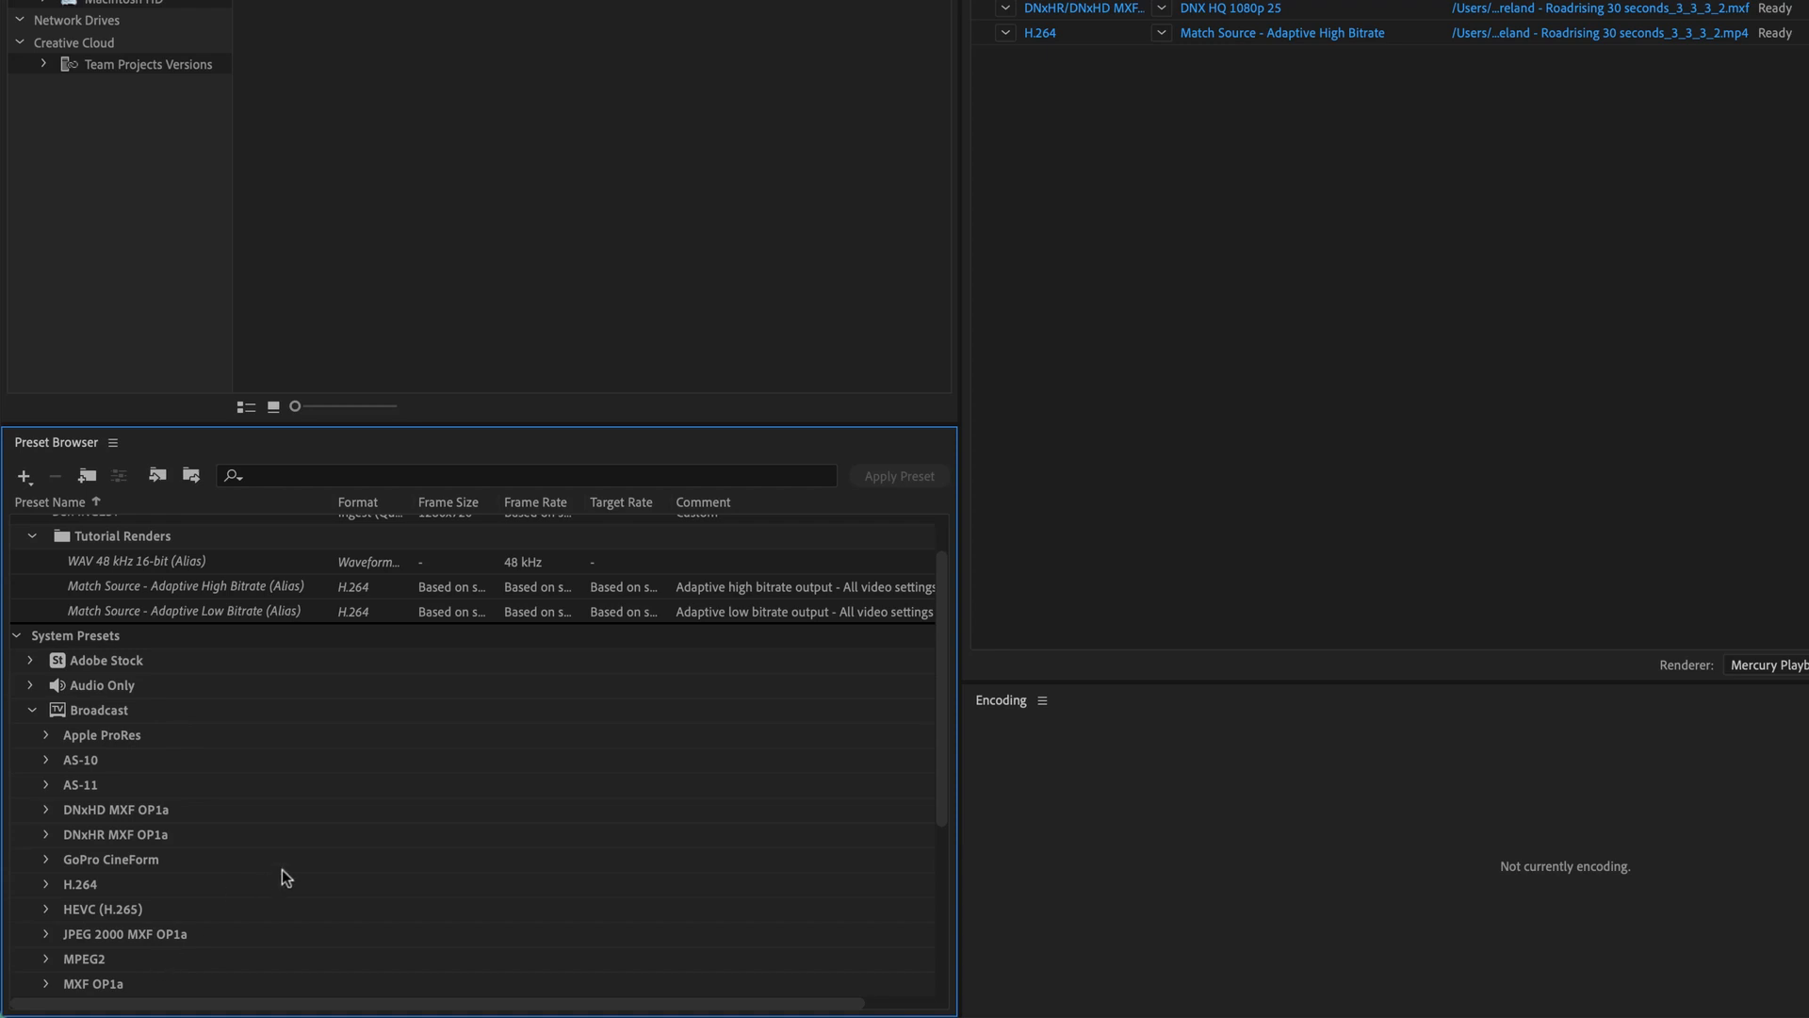
pyautogui.click(44, 740)
pyautogui.click(31, 712)
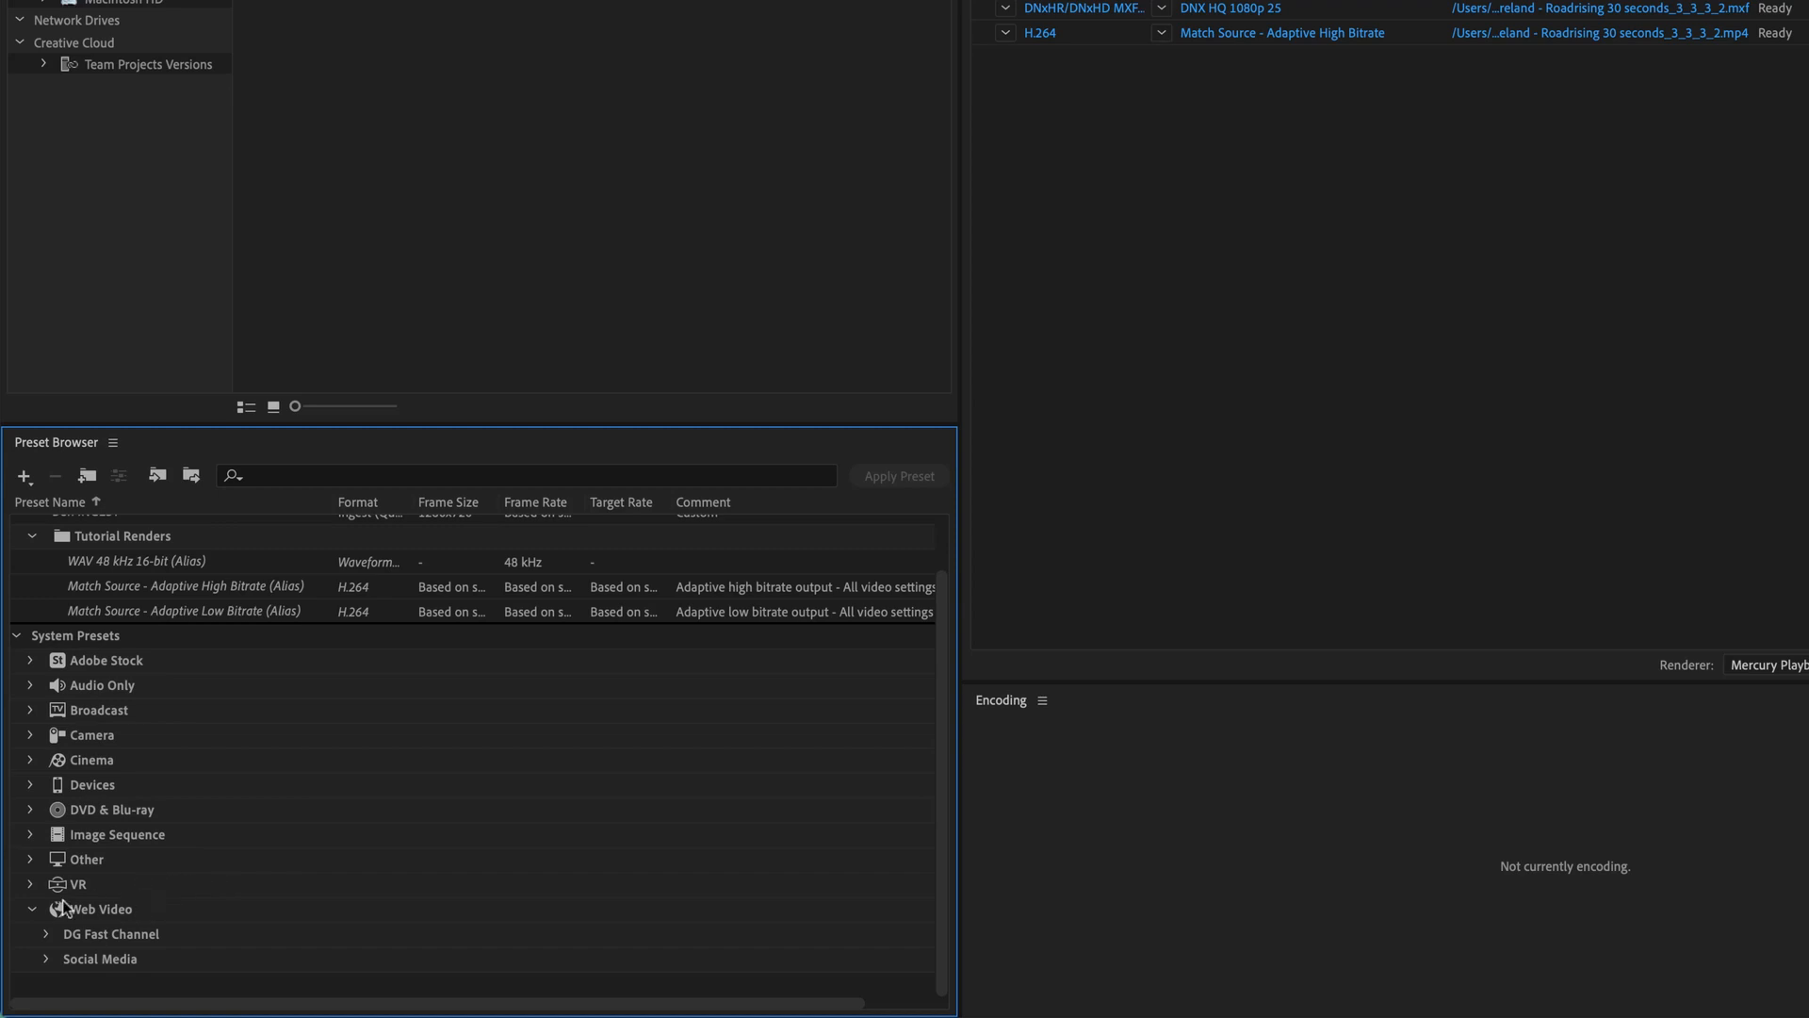
# Look through the Apple ProRes and XAVC presets in the Other category, and collapse the category
pyautogui.click(58, 862)
pyautogui.click(32, 859)
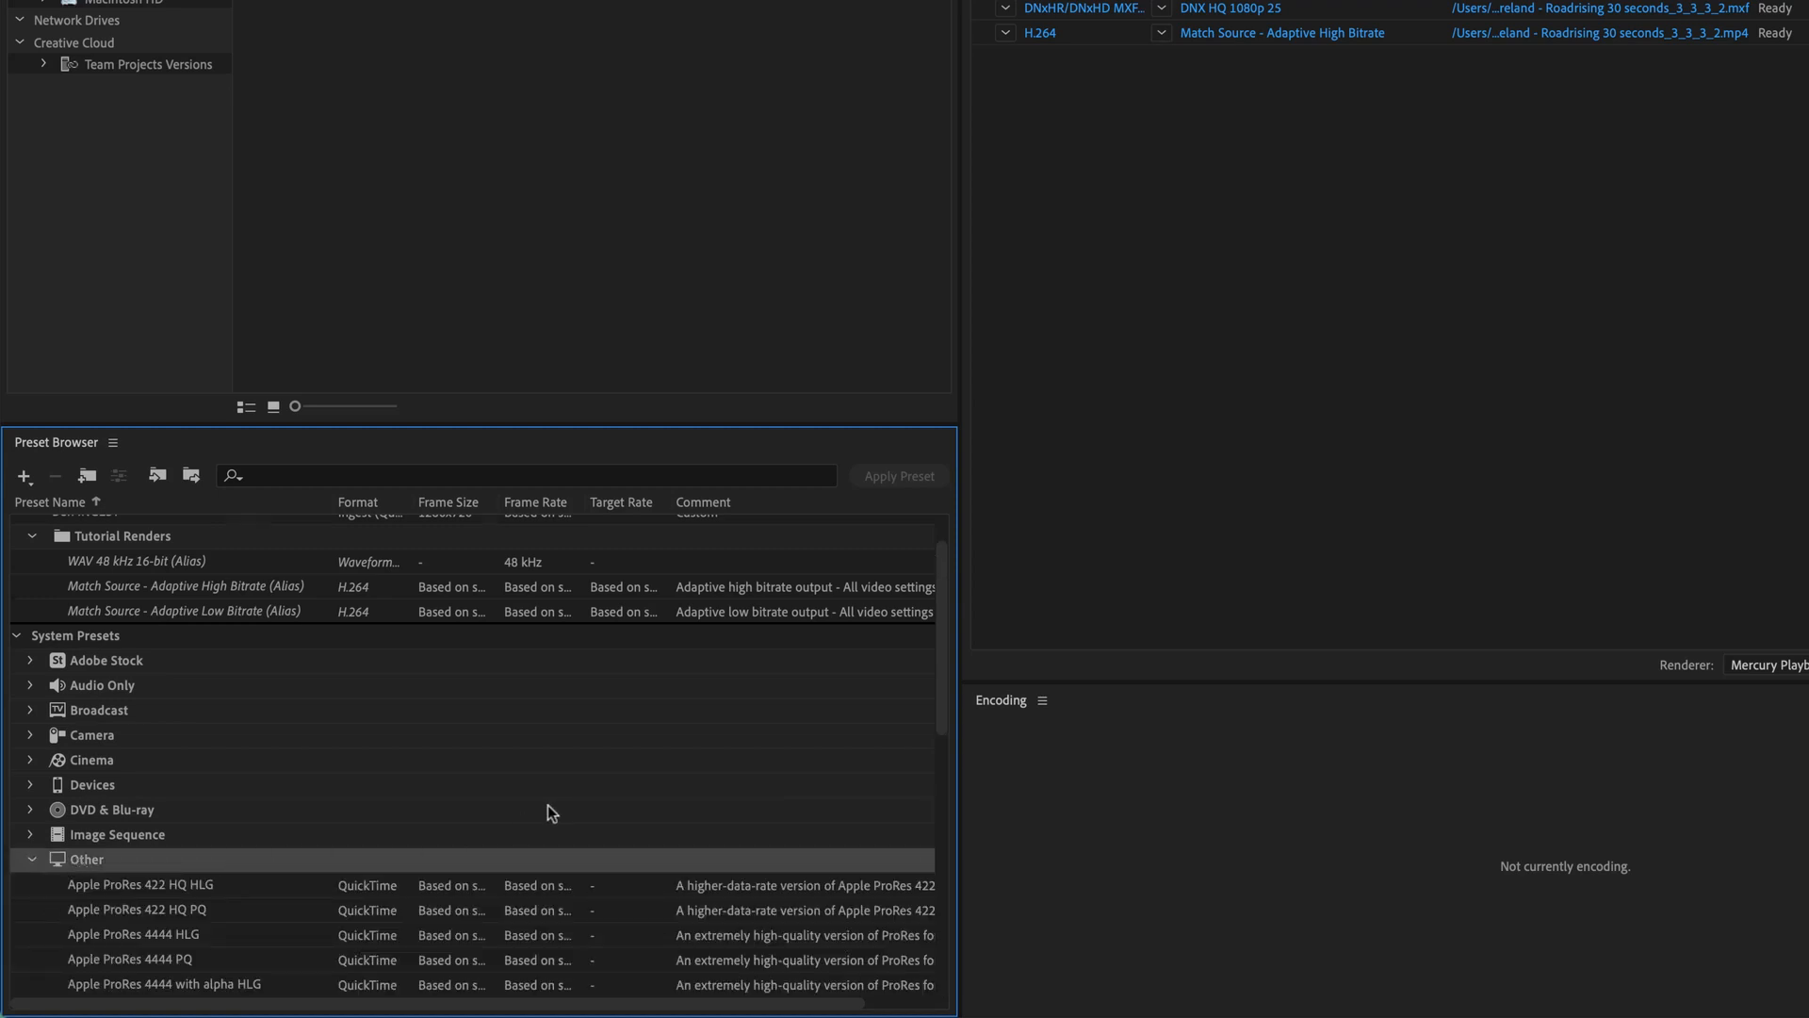
pyautogui.scroll(-10, 544, 809)
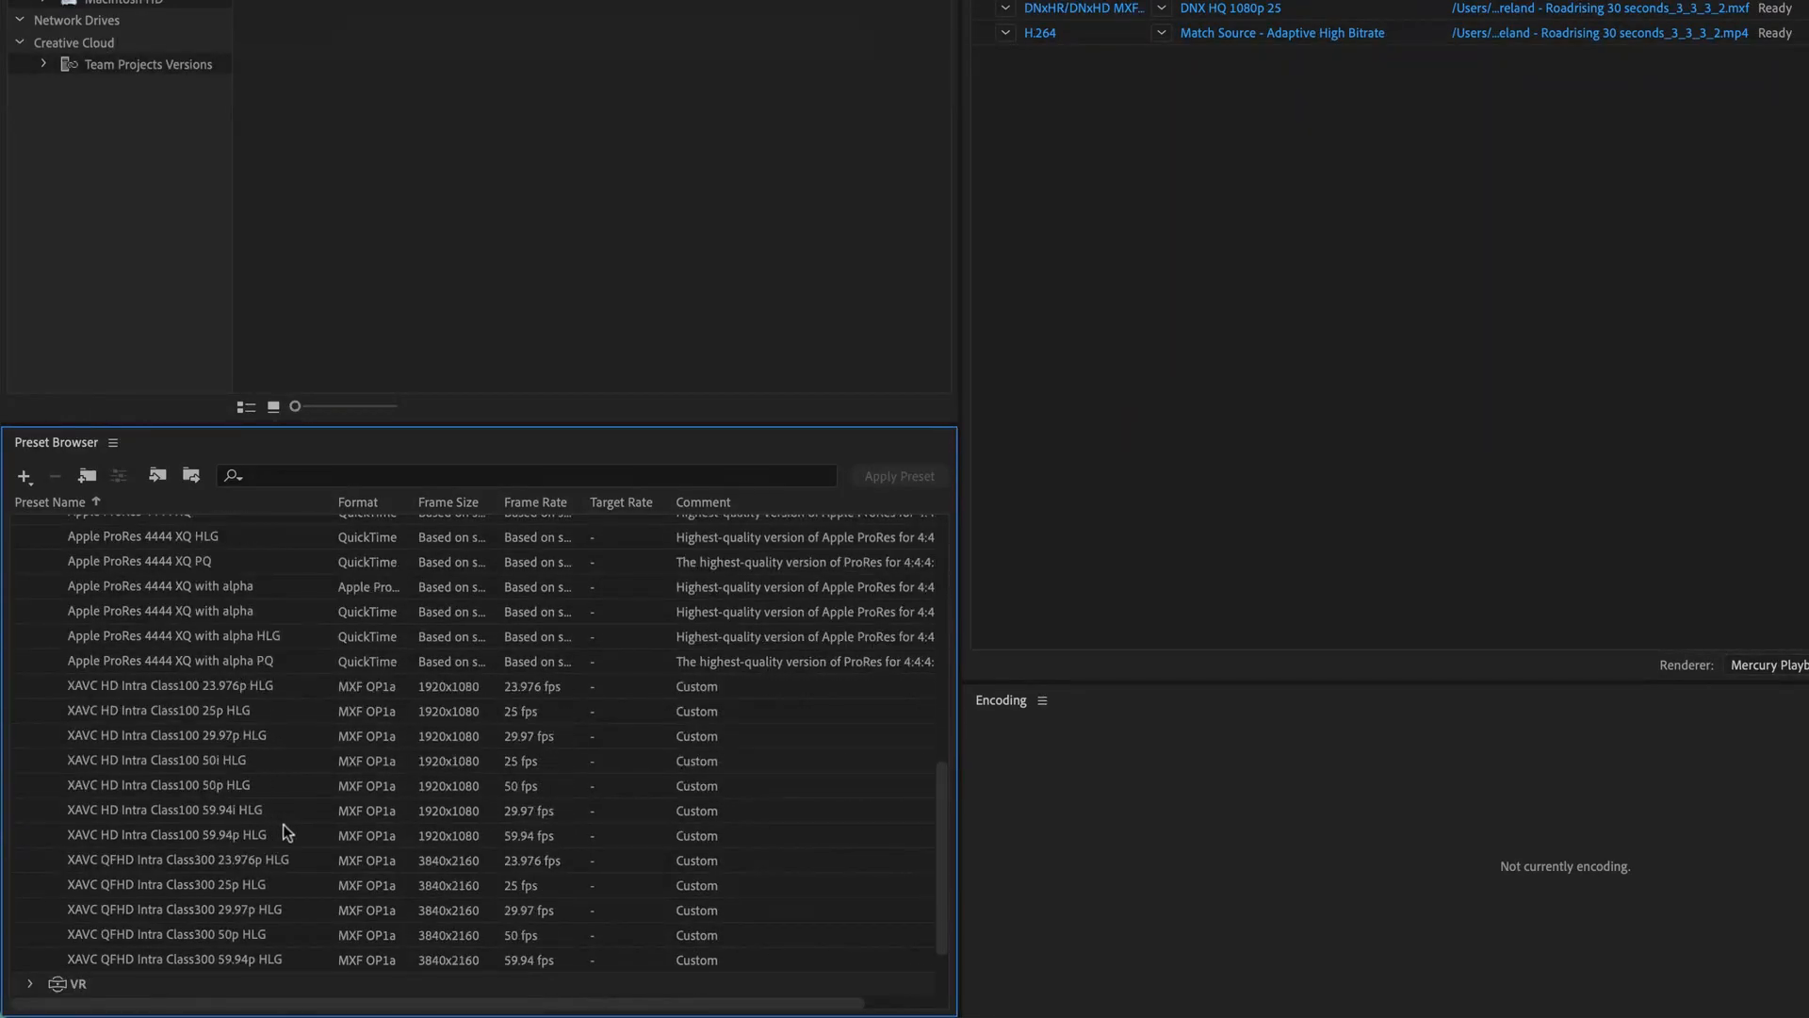
pyautogui.scroll(6, 286, 833)
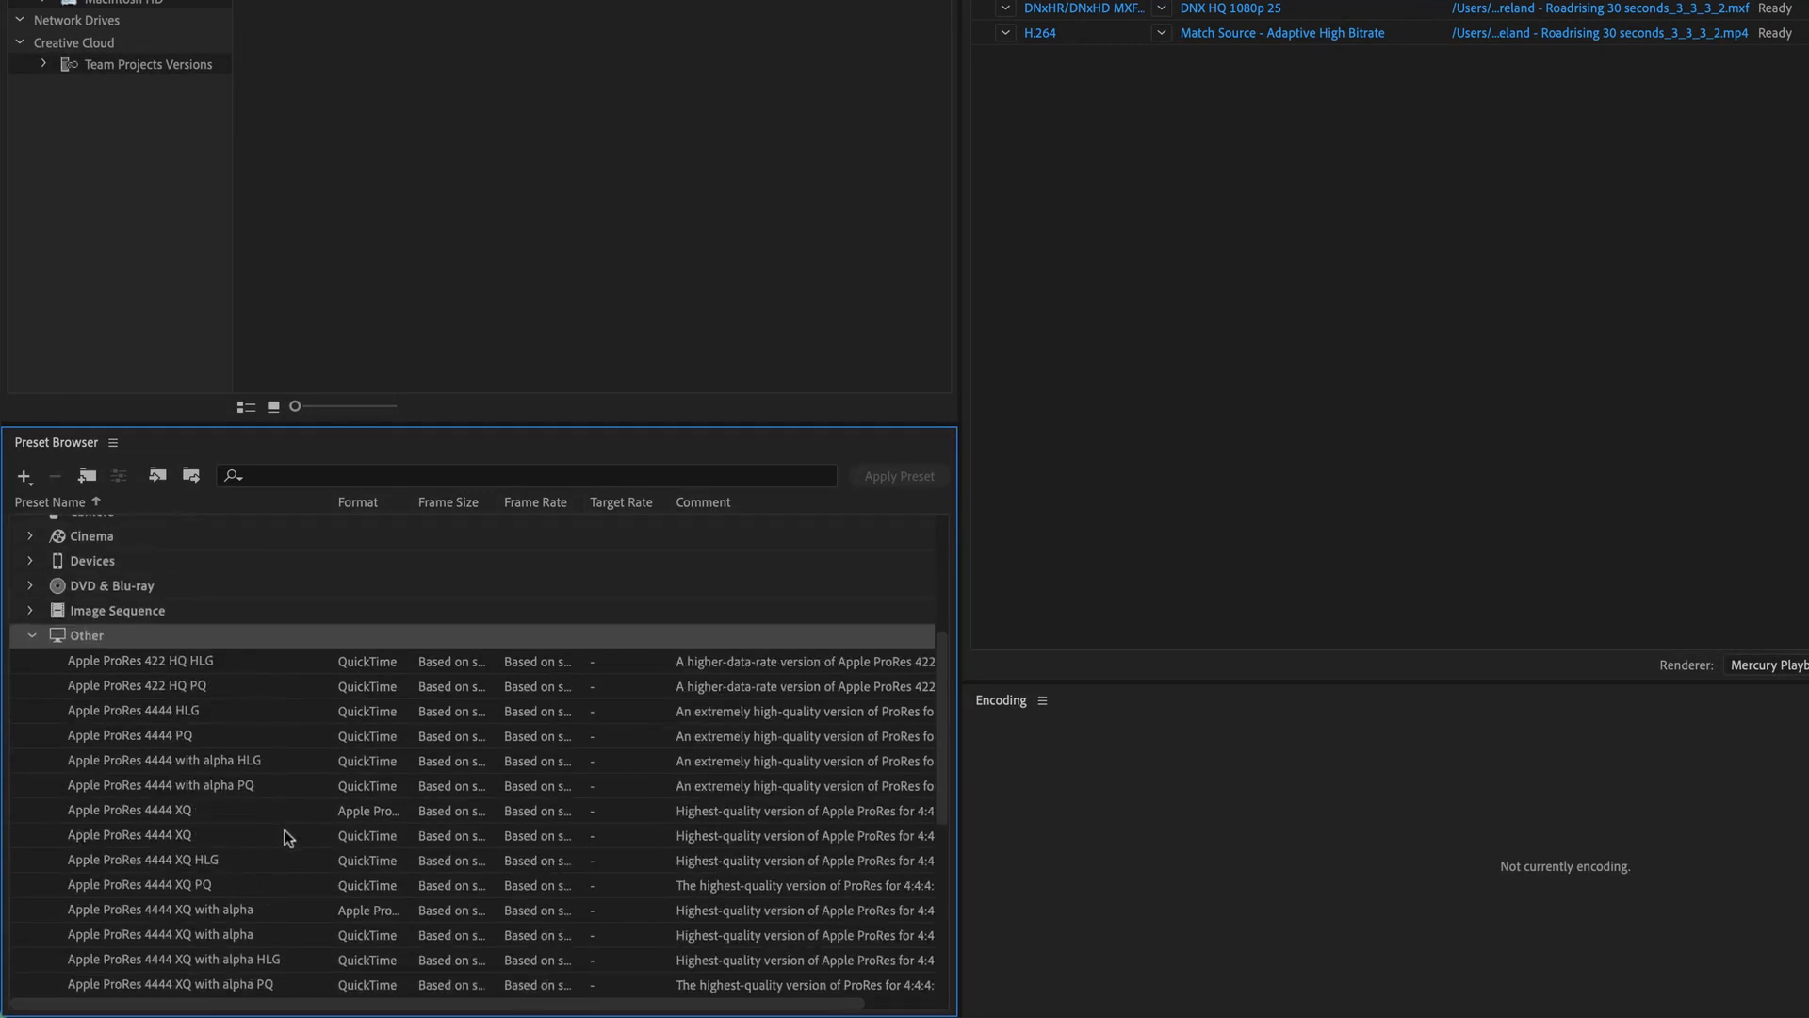
pyautogui.click(32, 637)
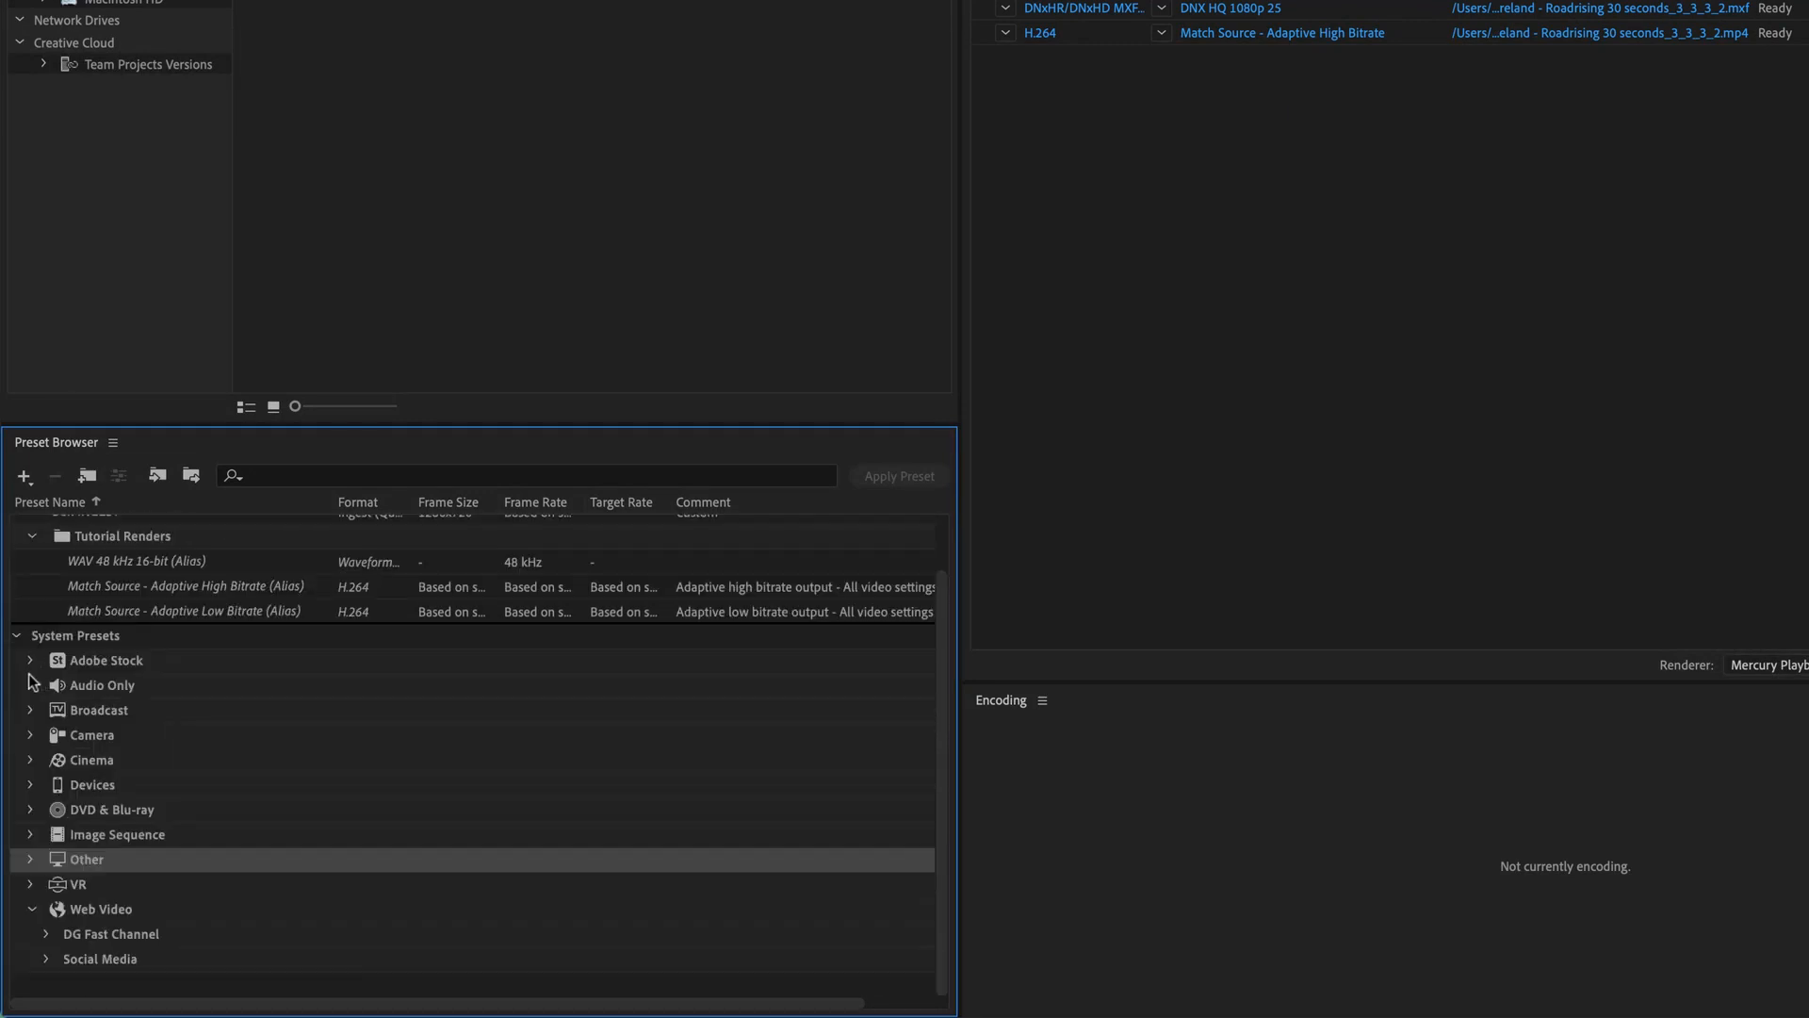
pyautogui.click(30, 860)
pyautogui.scroll(-4, 173, 811)
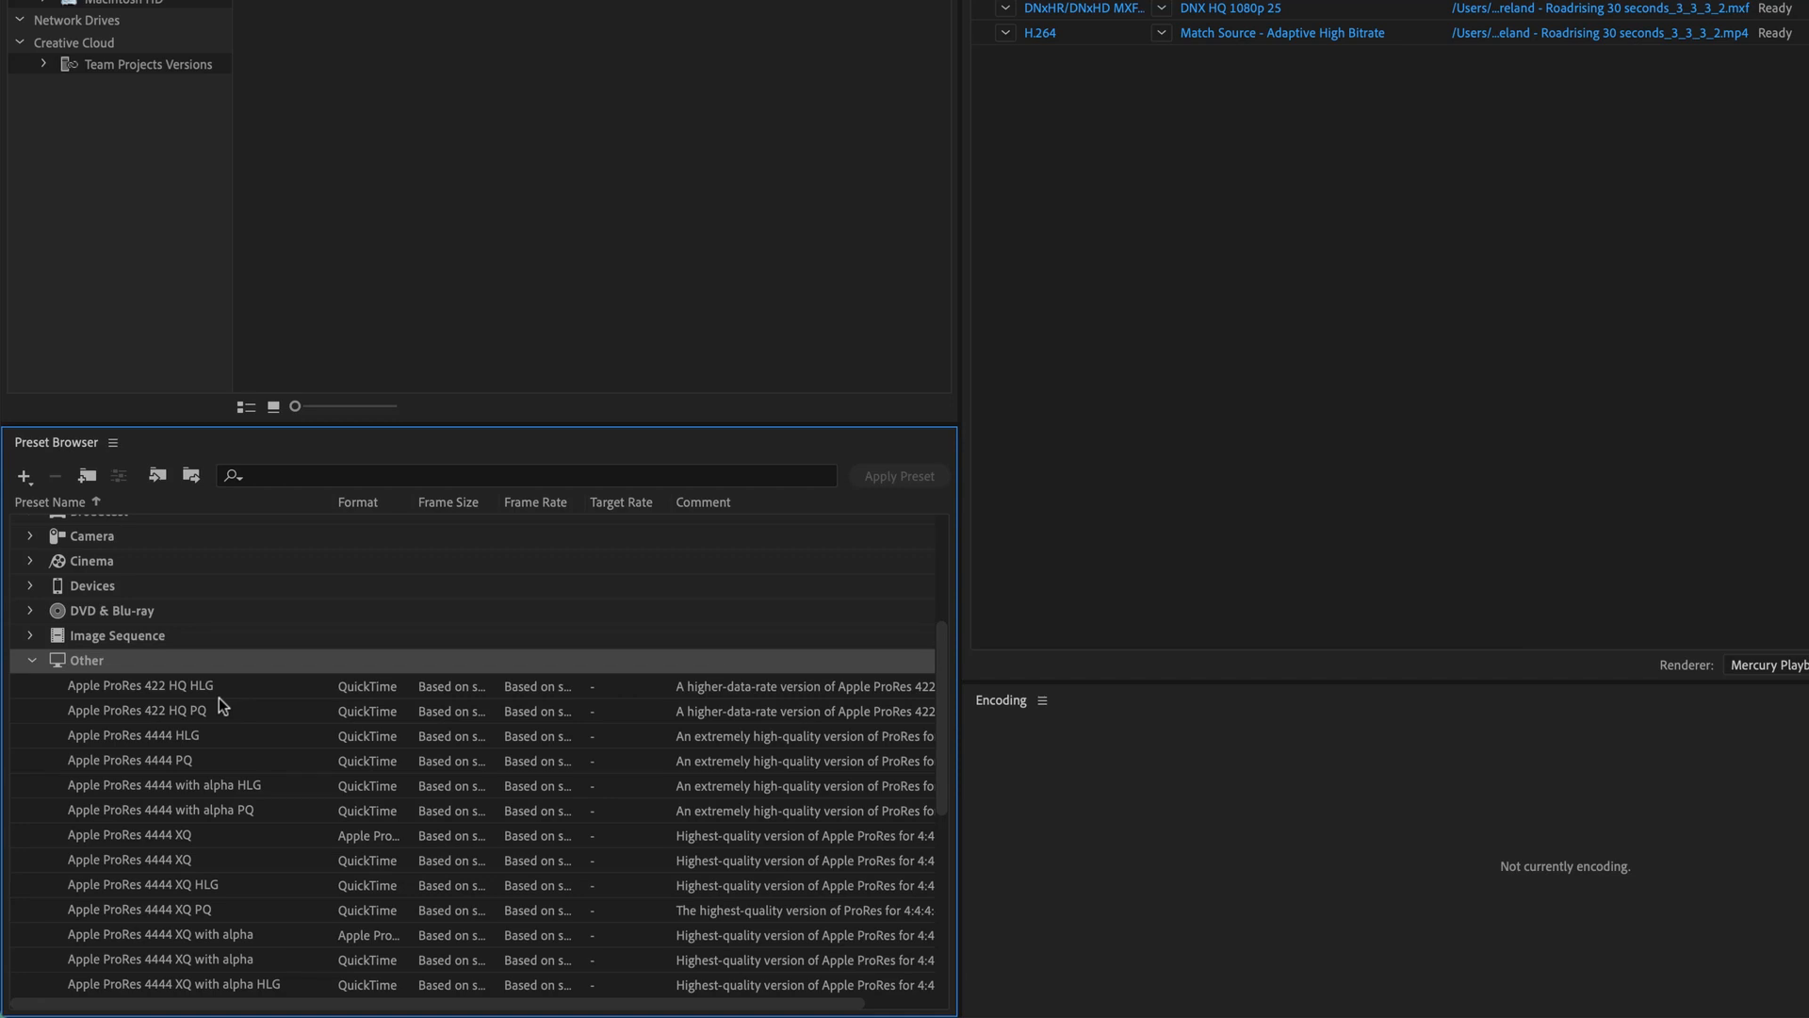
pyautogui.click(32, 660)
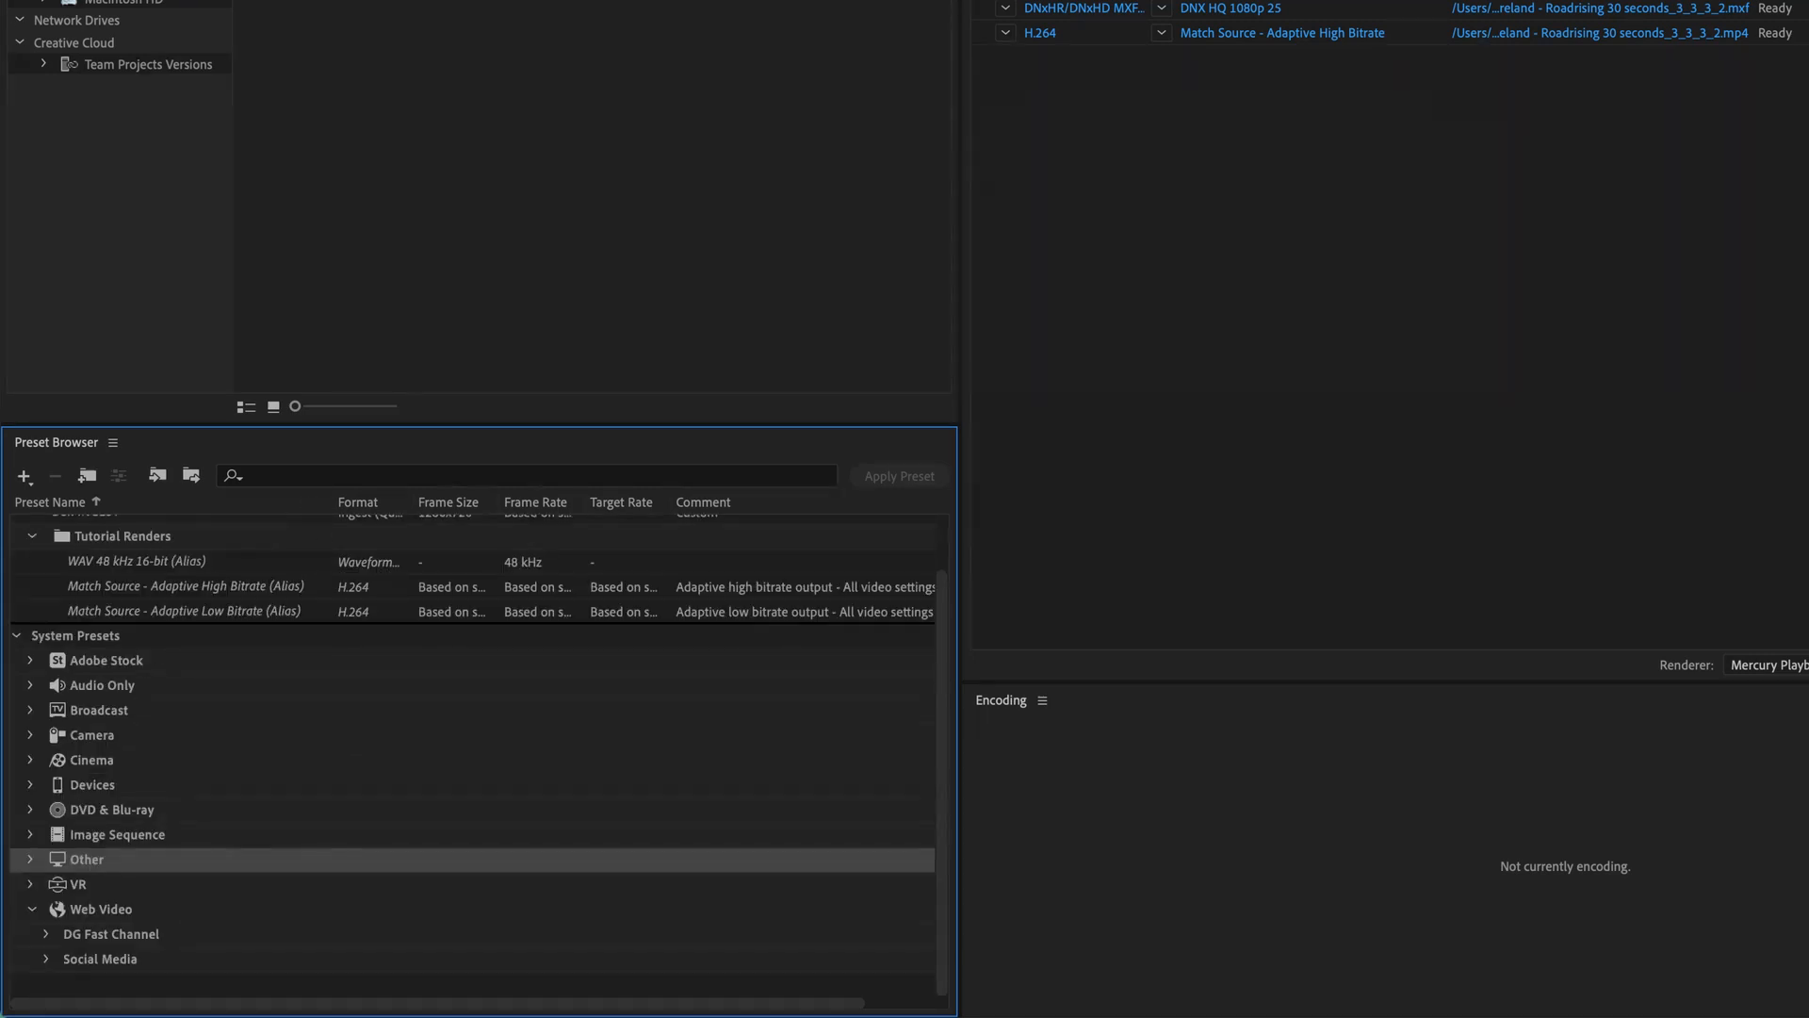
# Create a user preset group named Podcasts and collapse the Tutorial Renders group
pyautogui.click(89, 476)
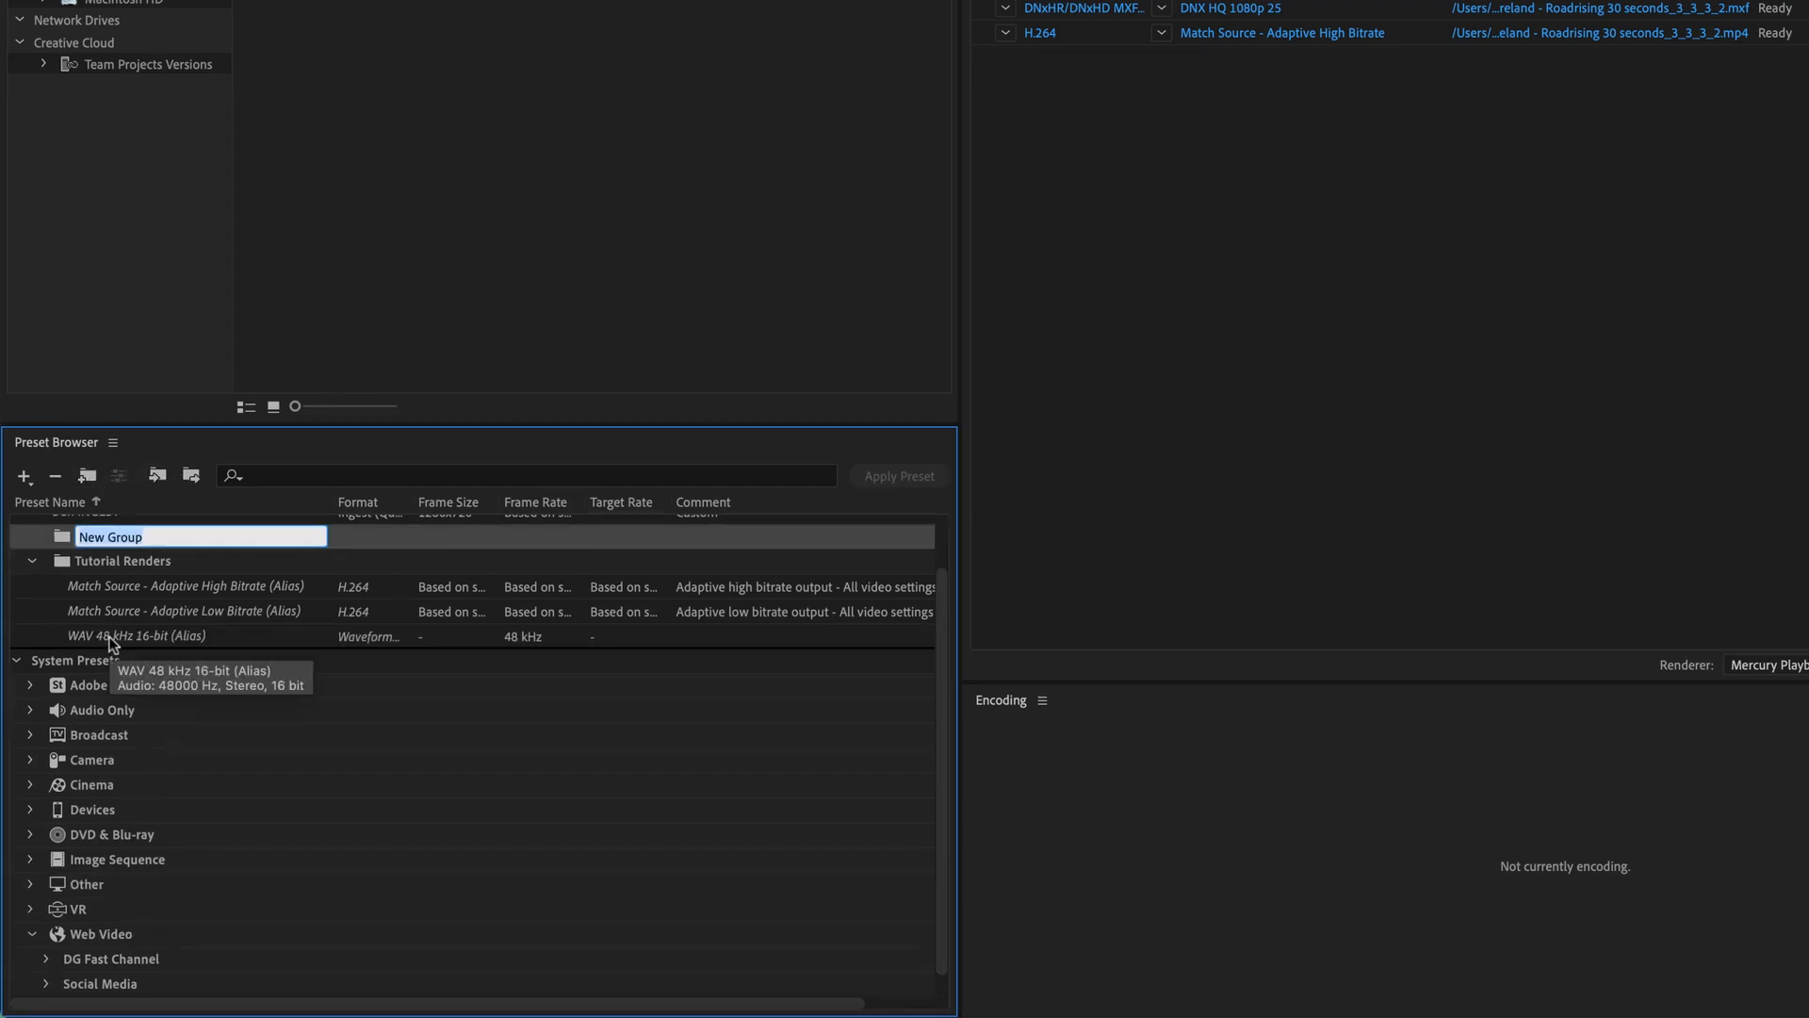
pyautogui.write('Podcasts')
pyautogui.press('Return')
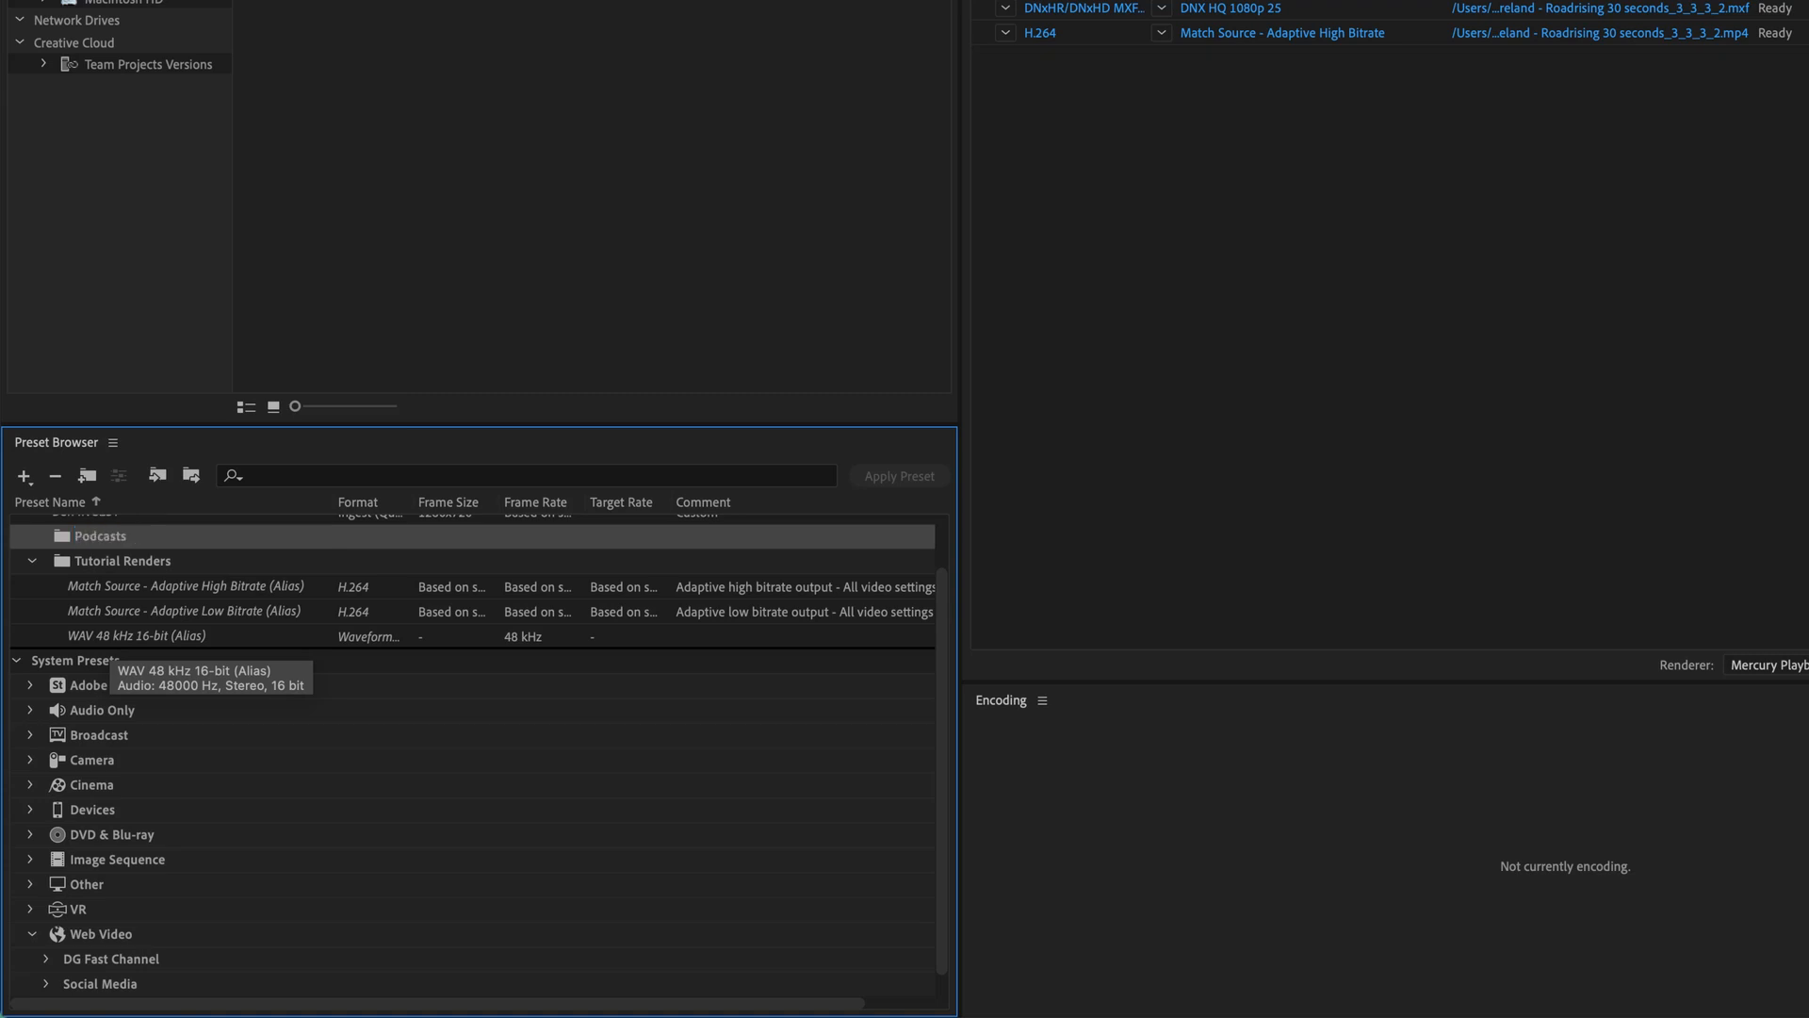
pyautogui.click(35, 563)
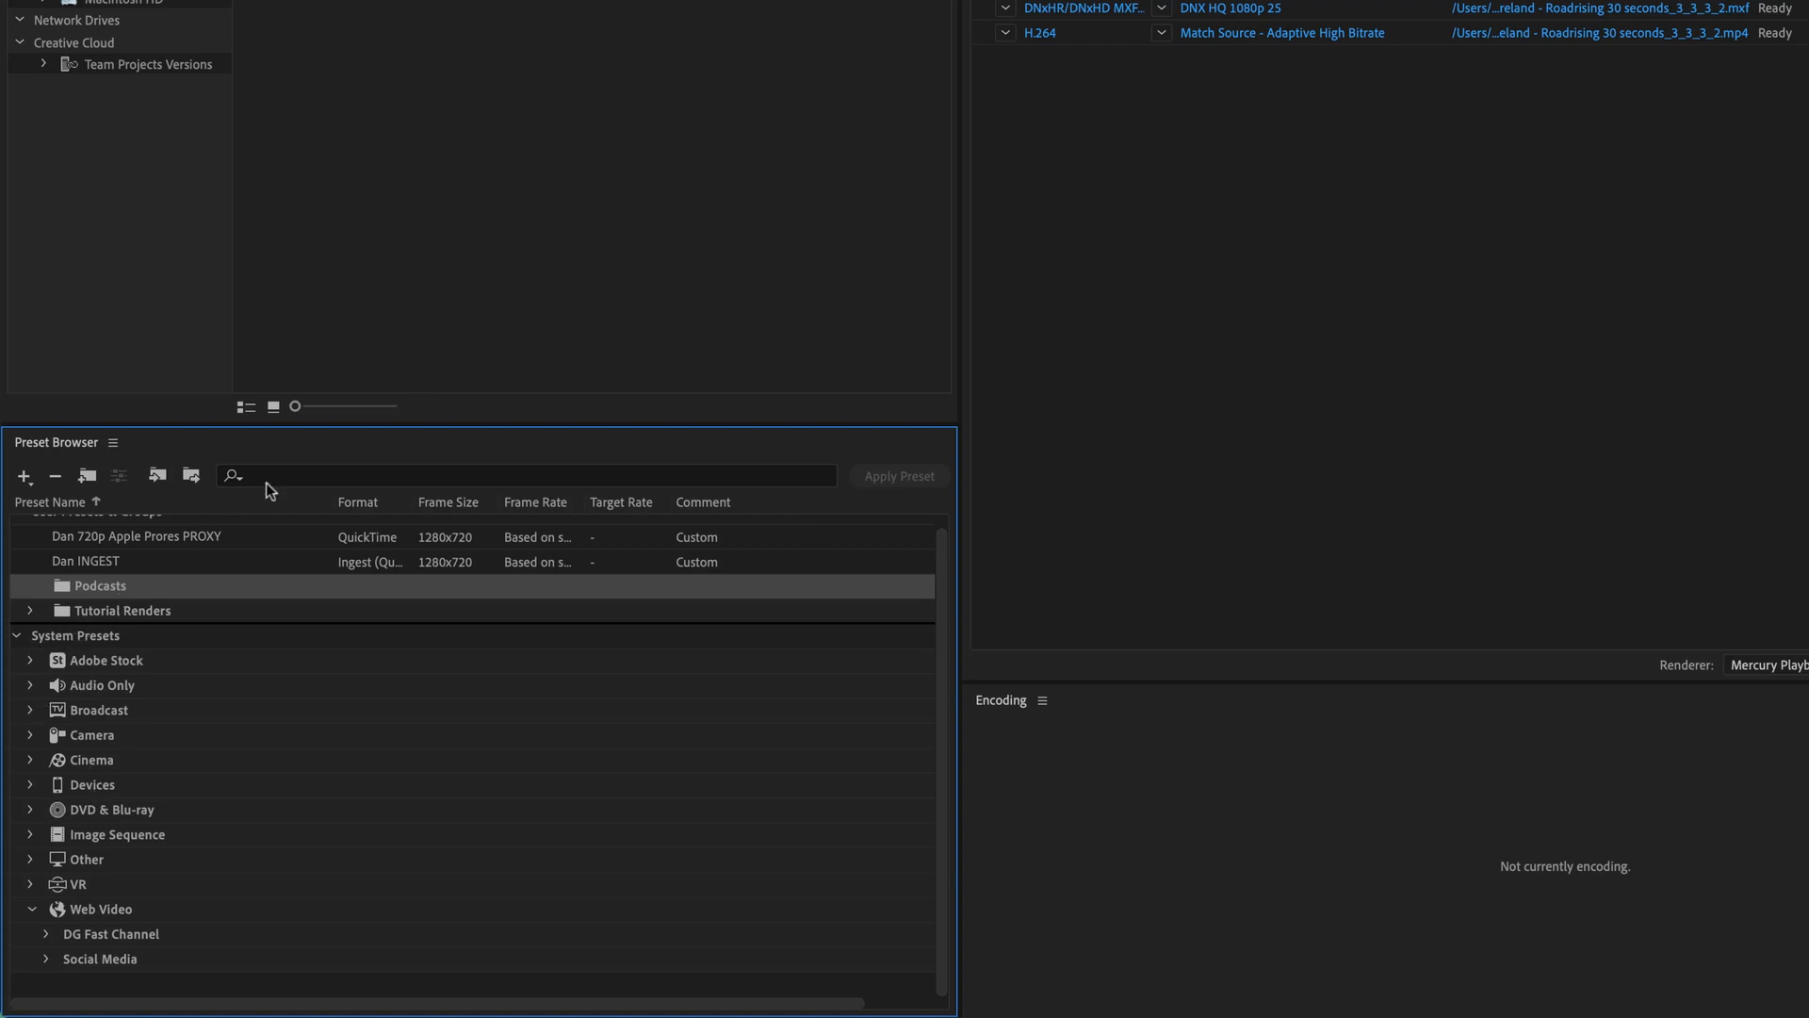
# Search the presets for "wav", add the system preset WAV 48 kHz 16-bit to the Podcasts group, and clear the search
pyautogui.click(338, 473)
pyautogui.write('wav')
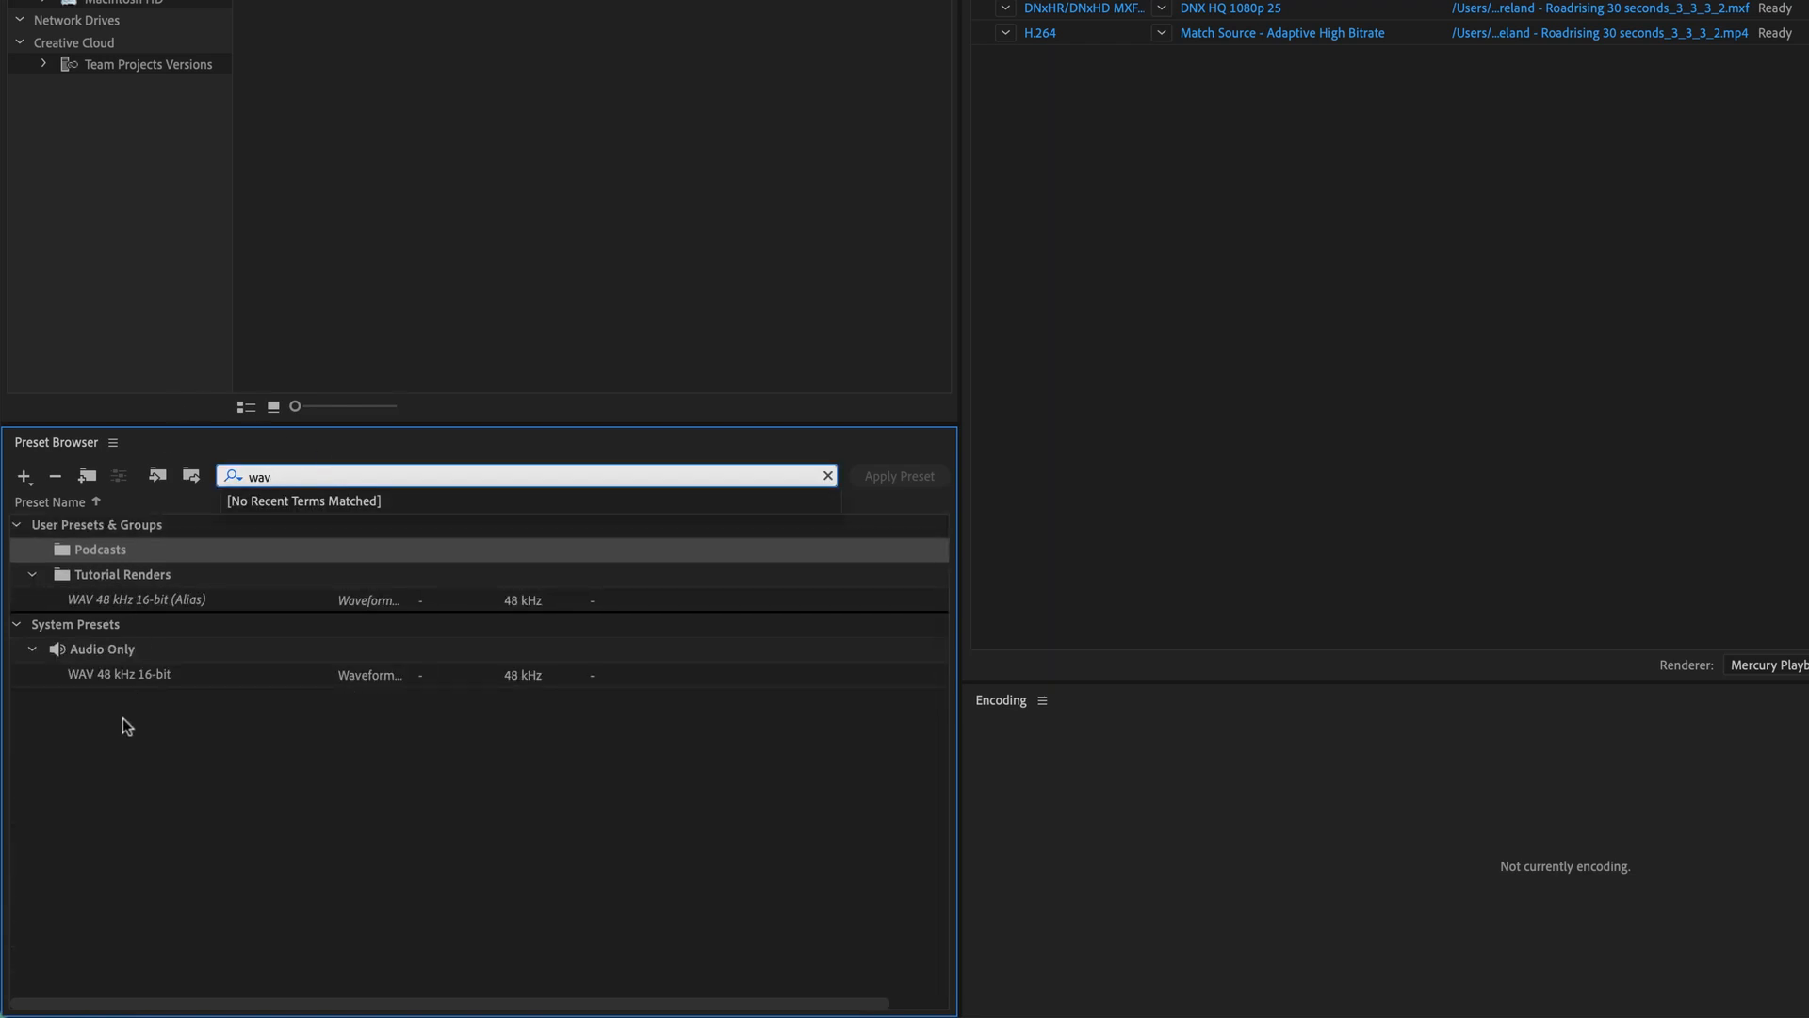
pyautogui.click(107, 675)
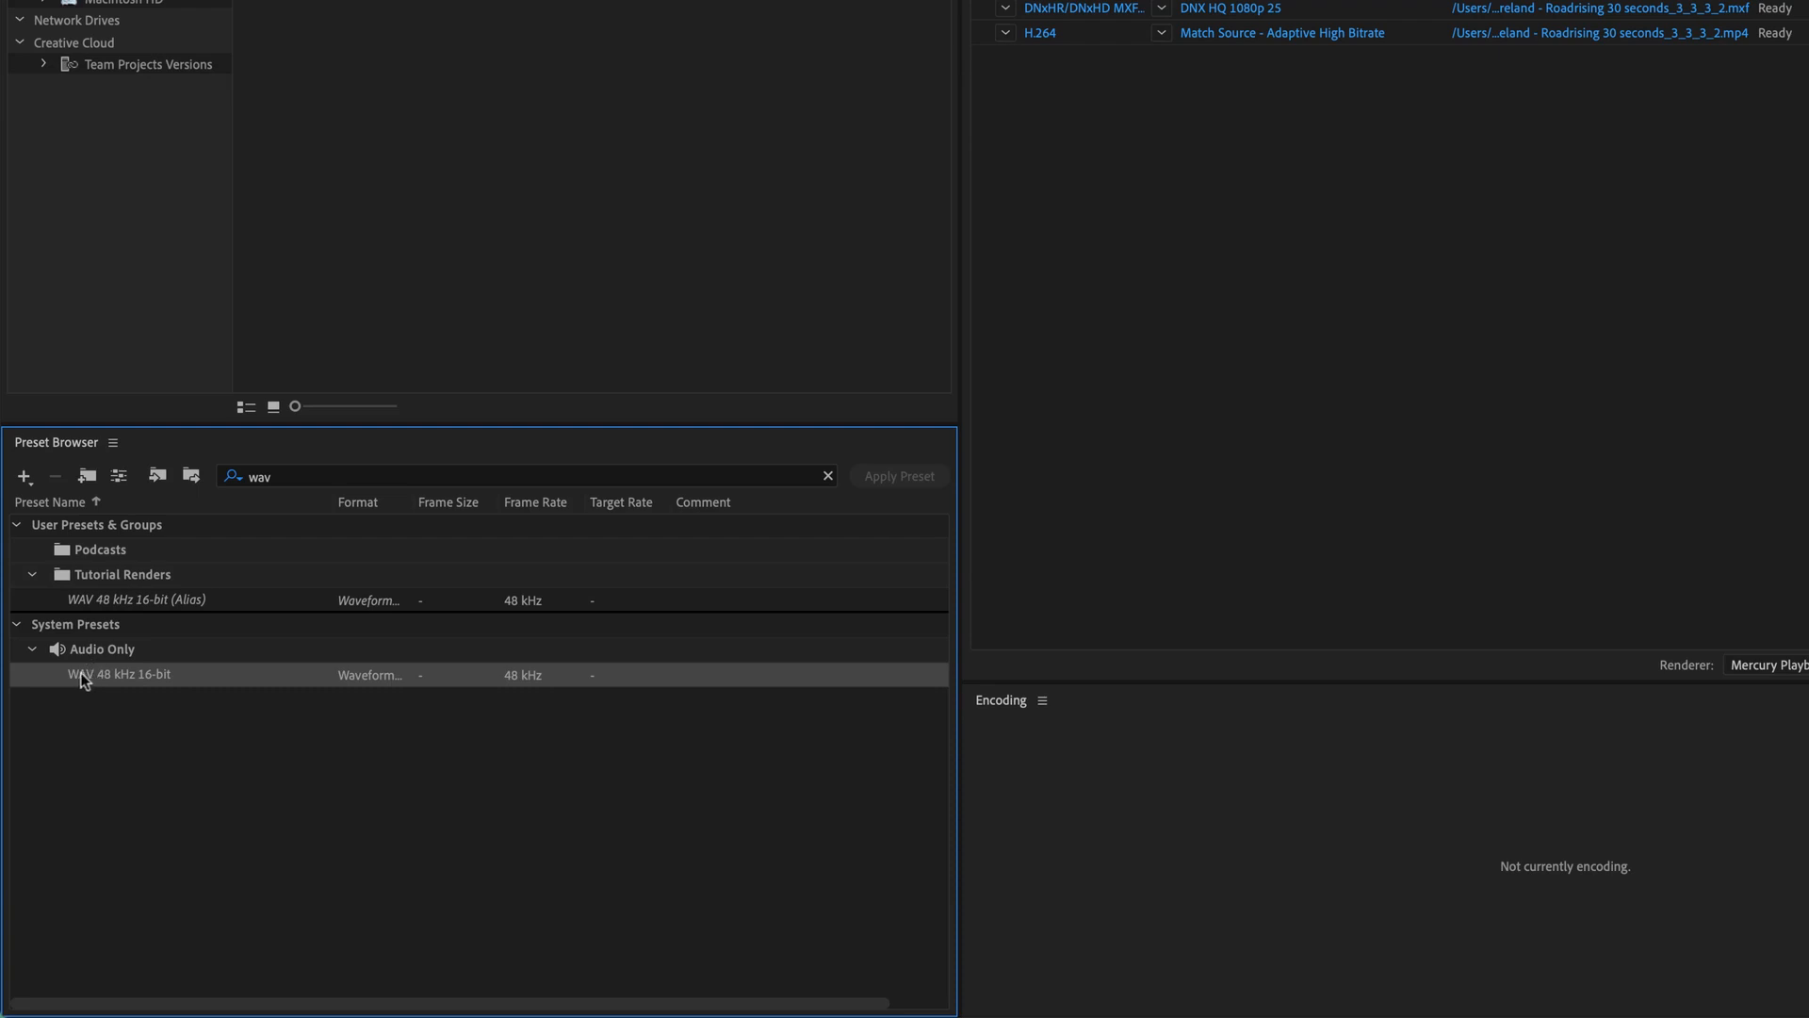
pyautogui.moveTo(83, 679); pyautogui.dragTo(114, 556)
pyautogui.click(828, 476)
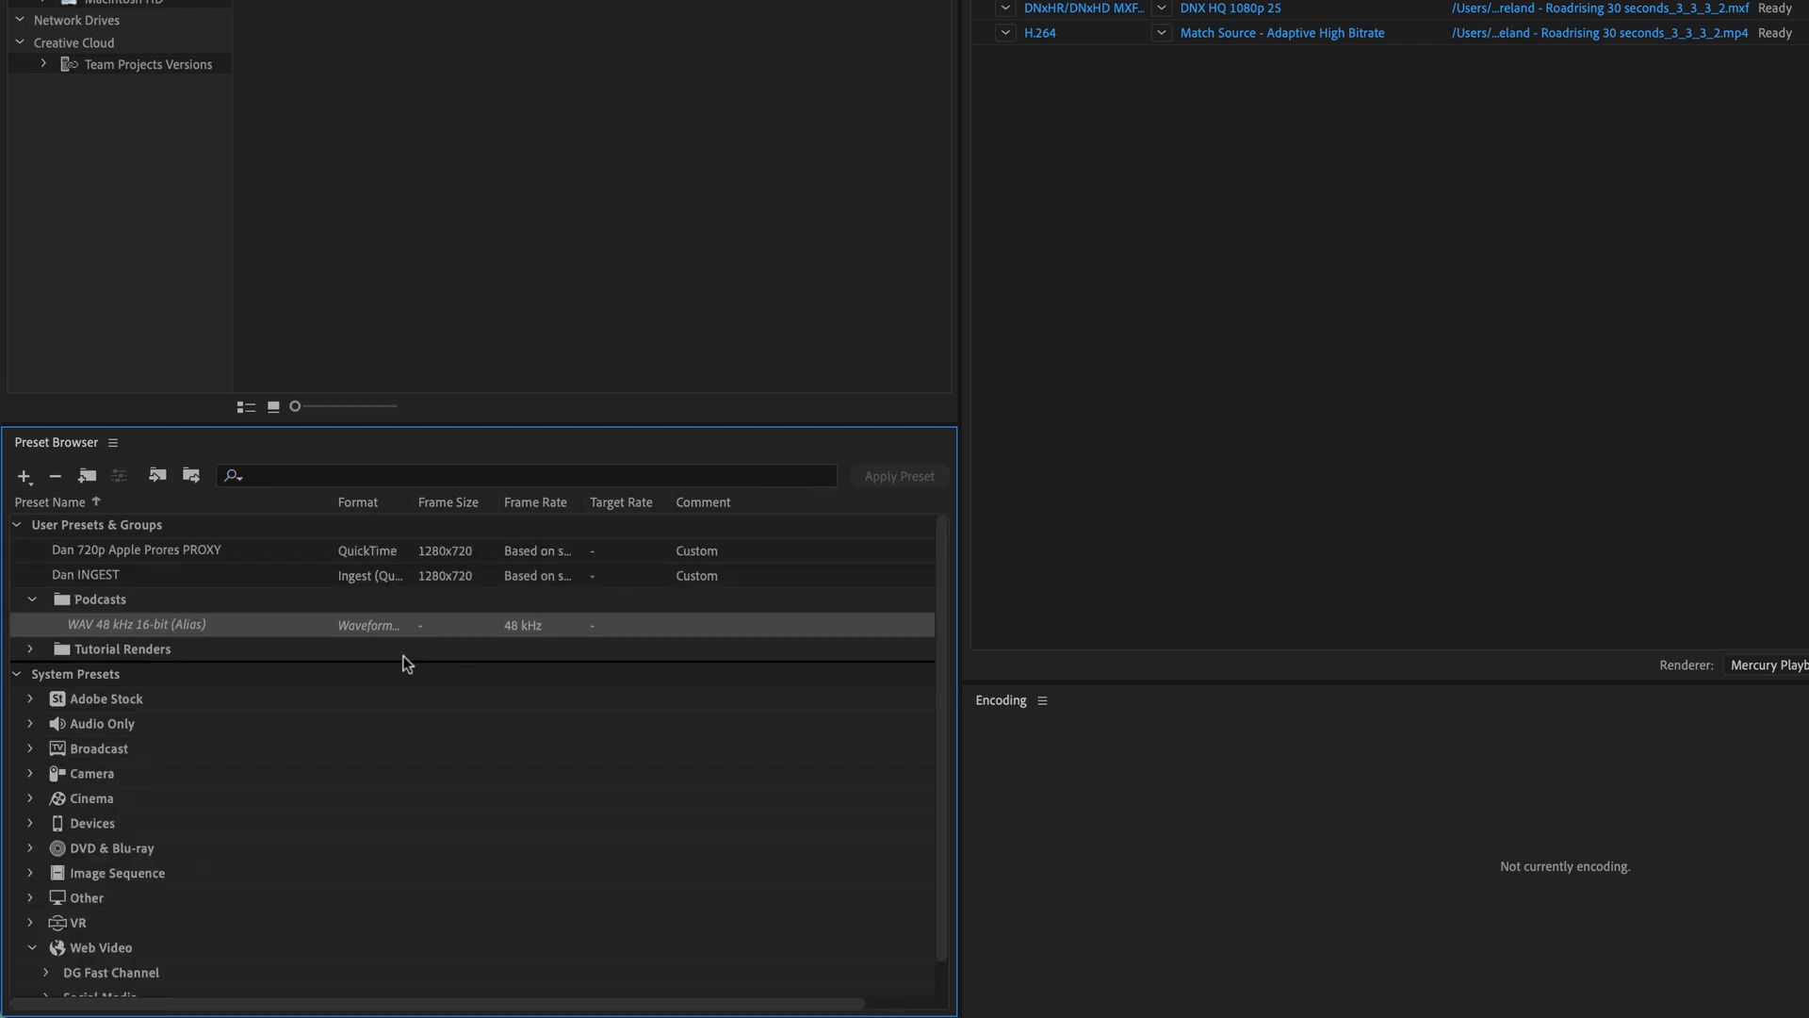
# Search for "adap" and add the Match Source - Adaptive High Bitrate and Adaptive Low Bitrate presets to the Podcasts group
pyautogui.click(271, 476)
pyautogui.write('a')
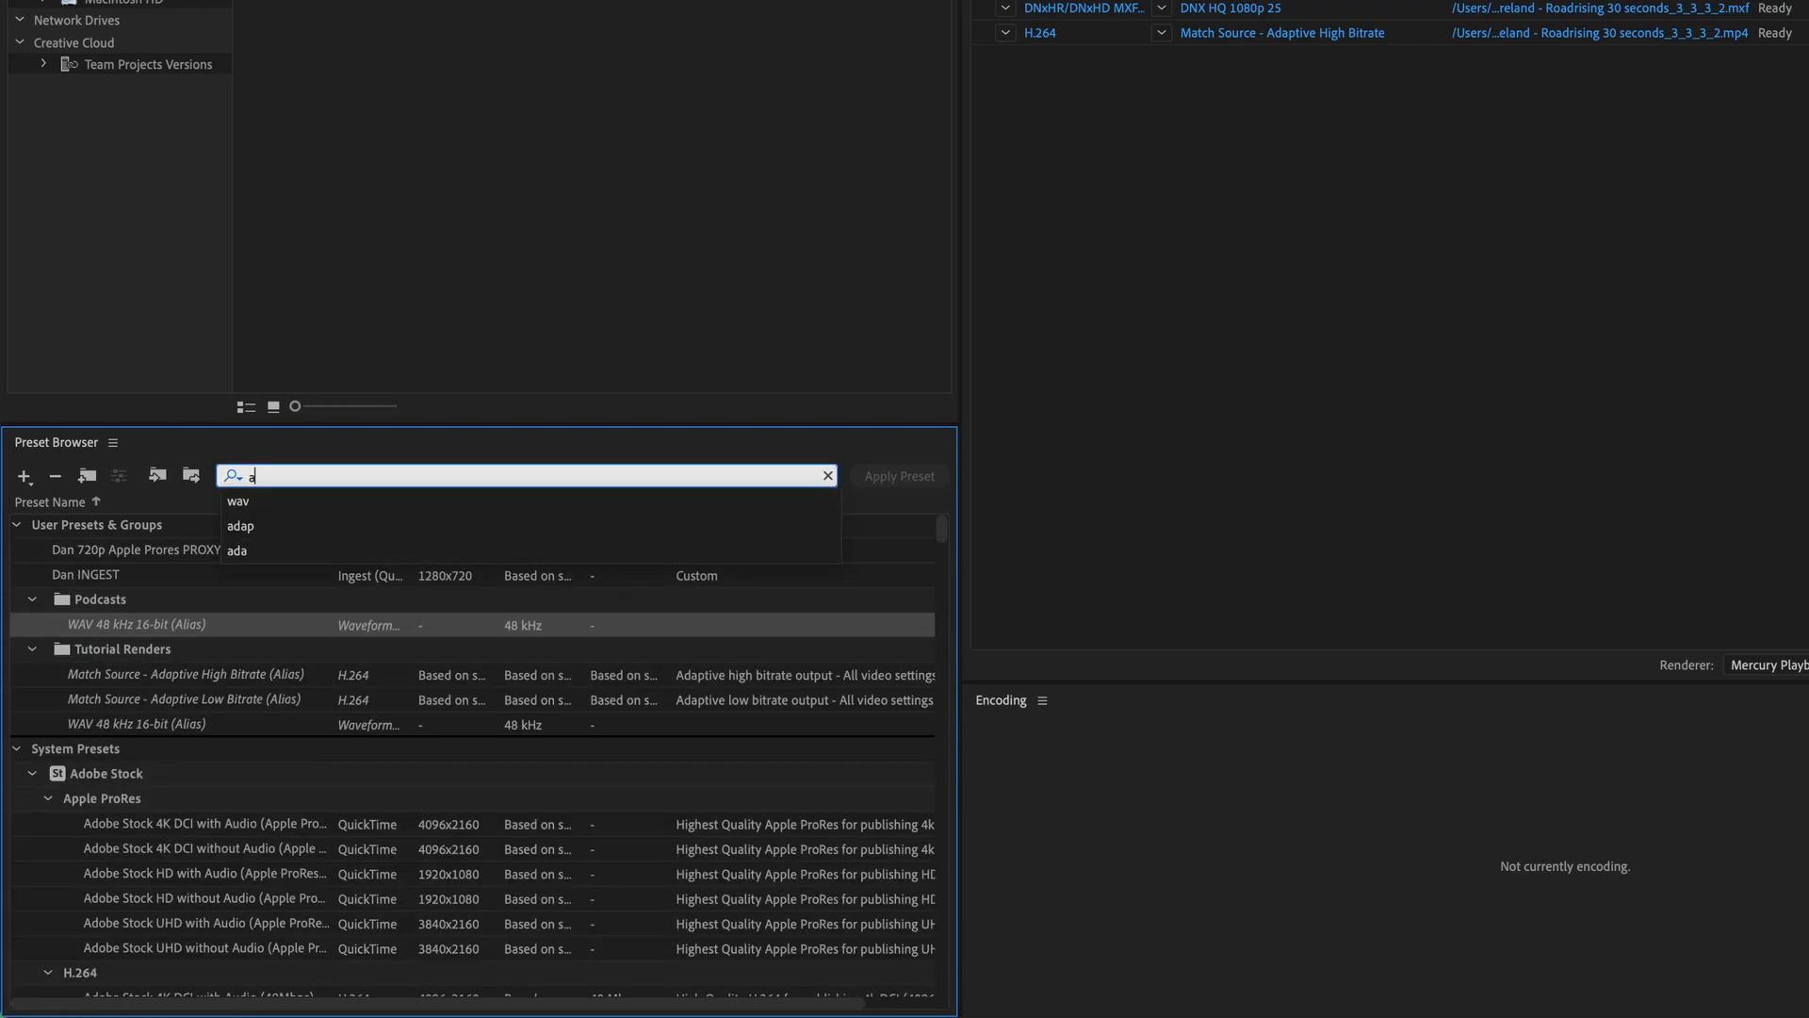
pyautogui.write('dap')
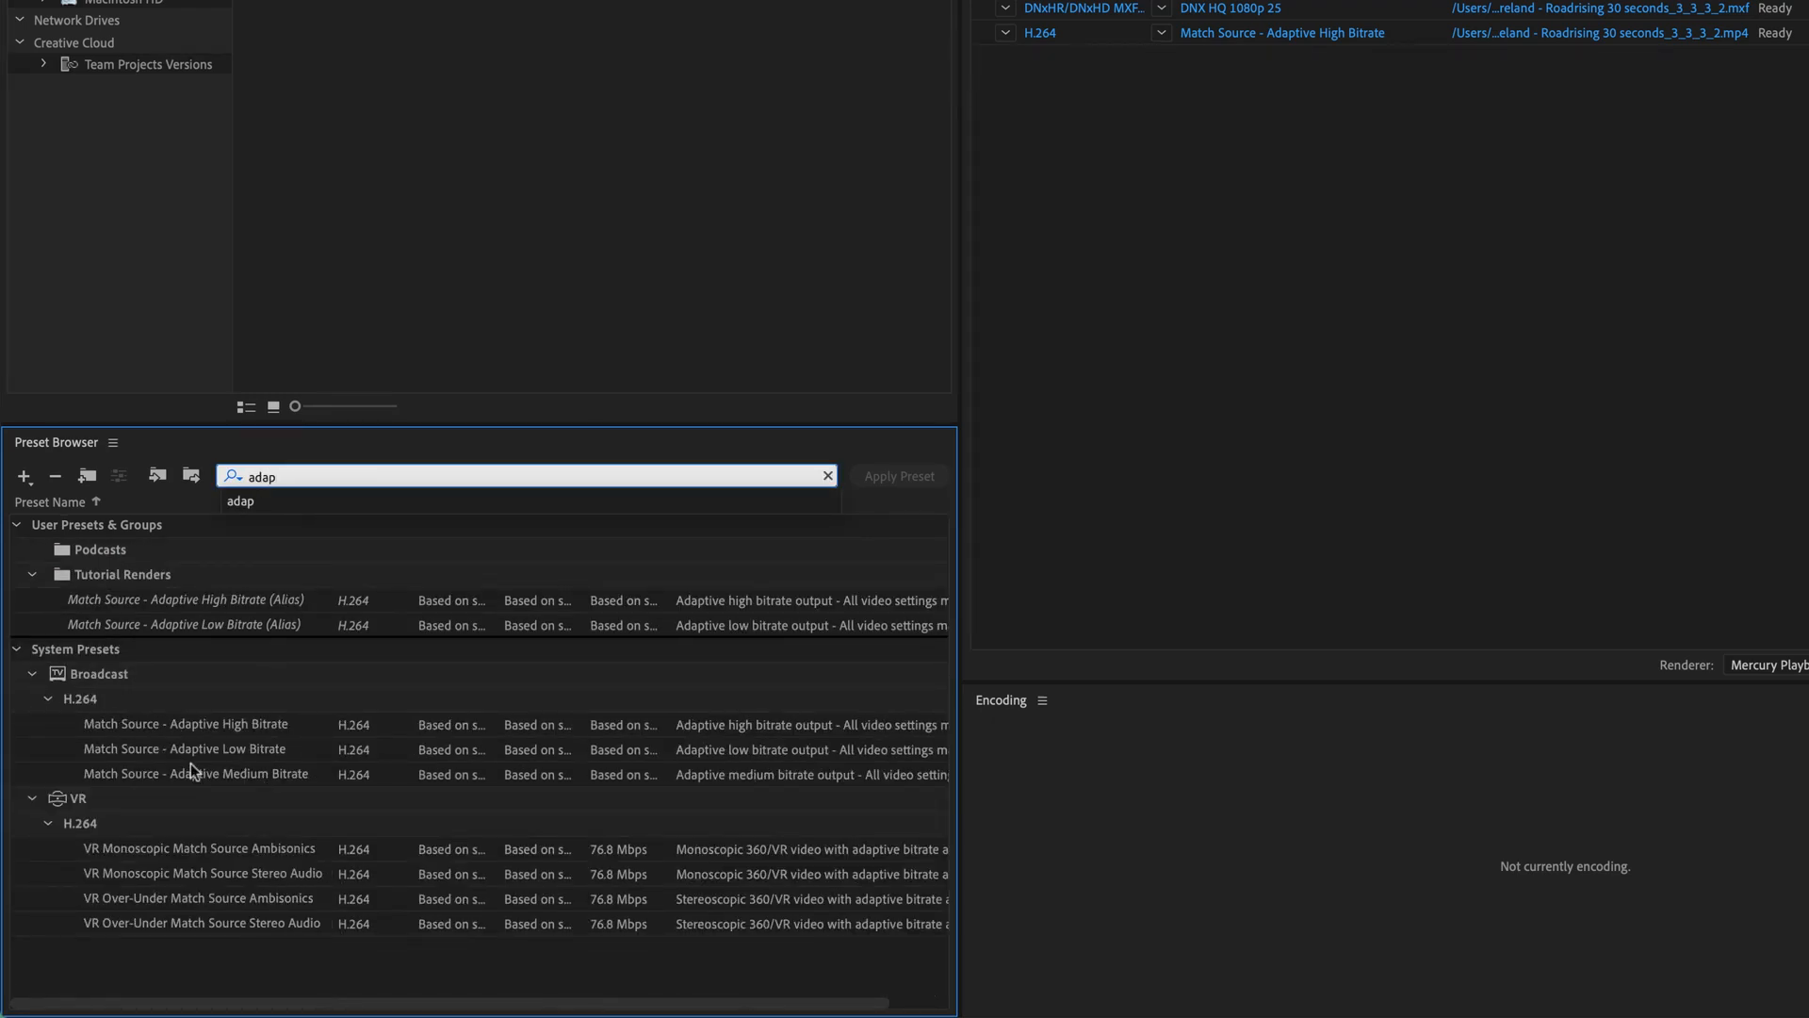
pyautogui.moveTo(231, 732); pyautogui.dragTo(118, 549)
pyautogui.moveTo(269, 775); pyautogui.dragTo(134, 559)
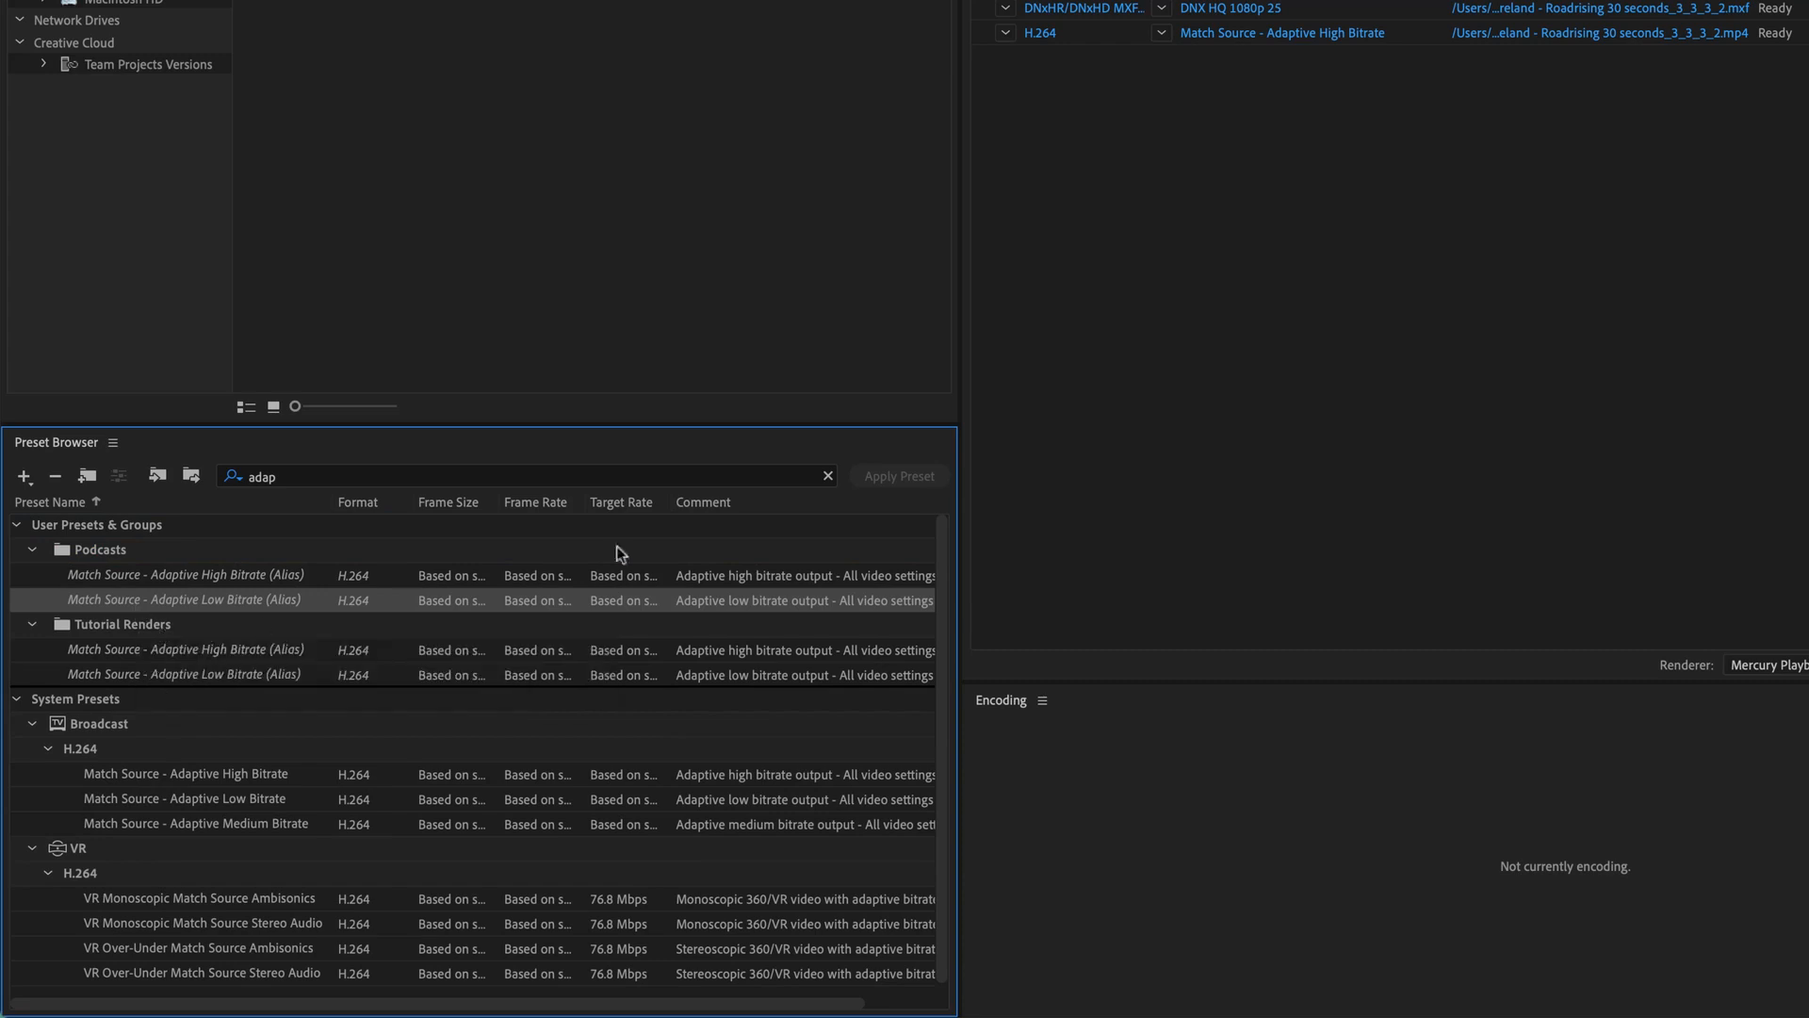
pyautogui.click(828, 477)
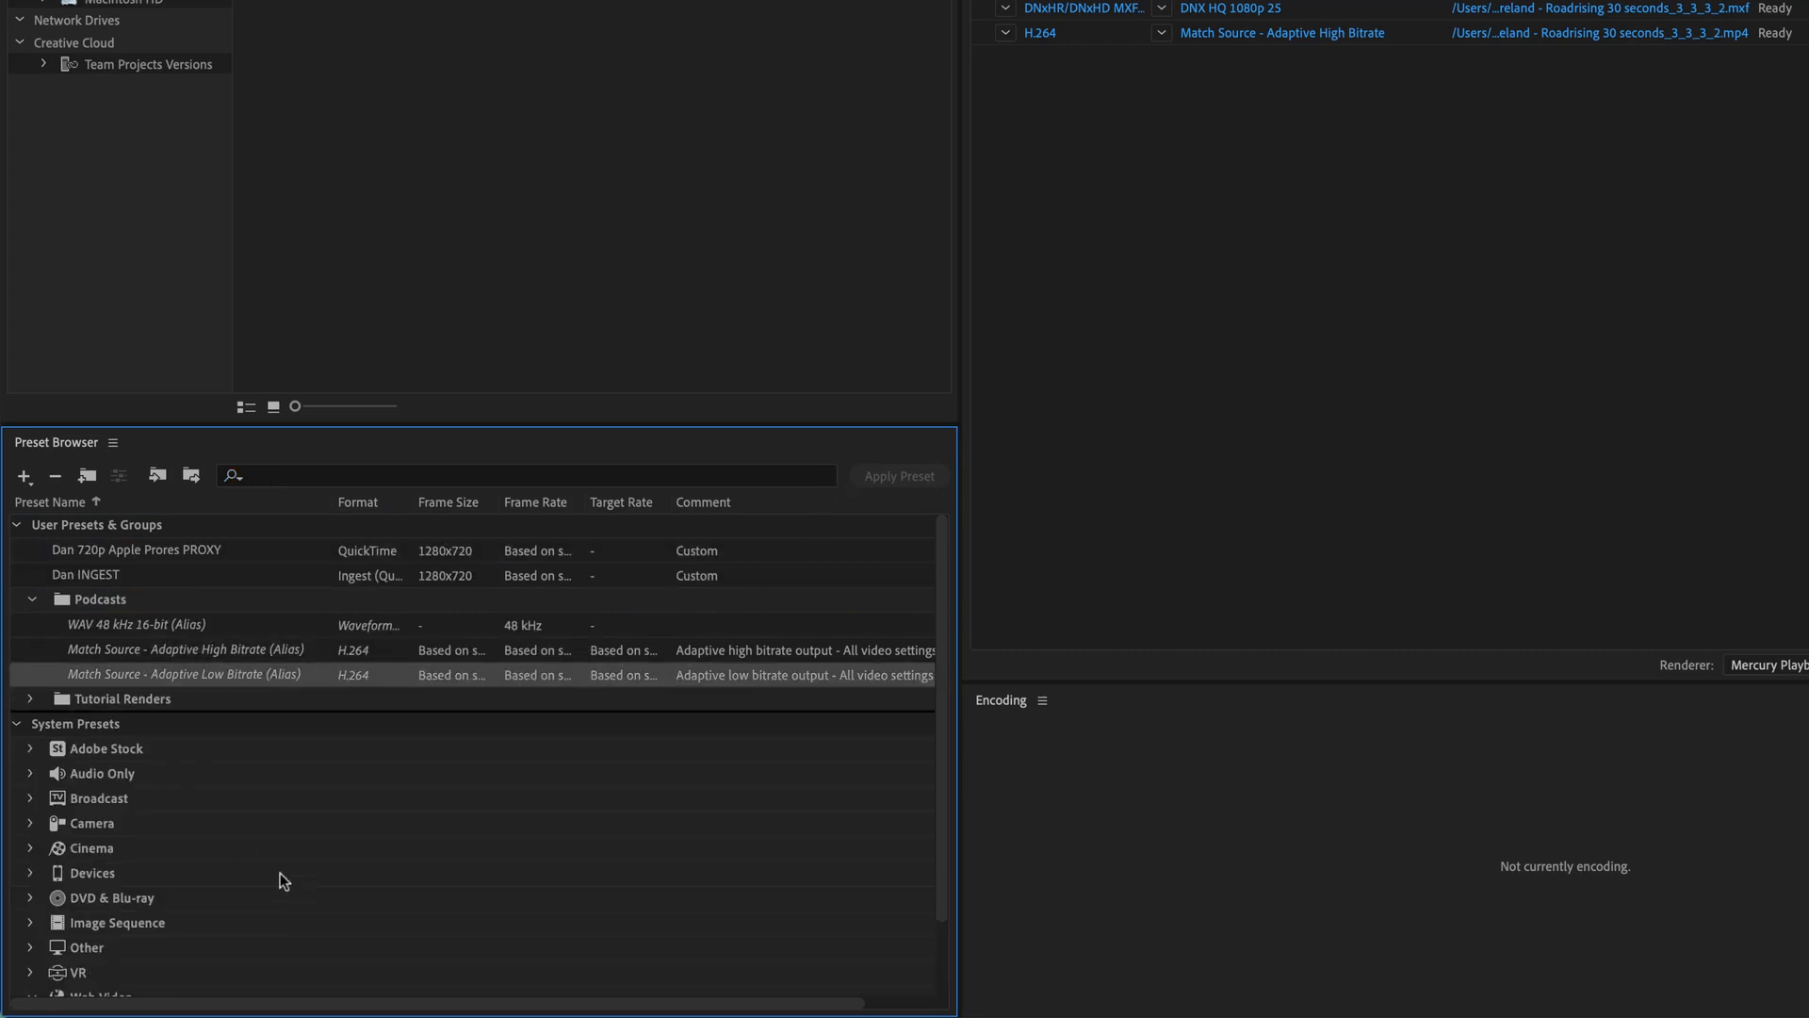
# Collapse the Web Video category in the system presets
pyautogui.scroll(-3, 282, 881)
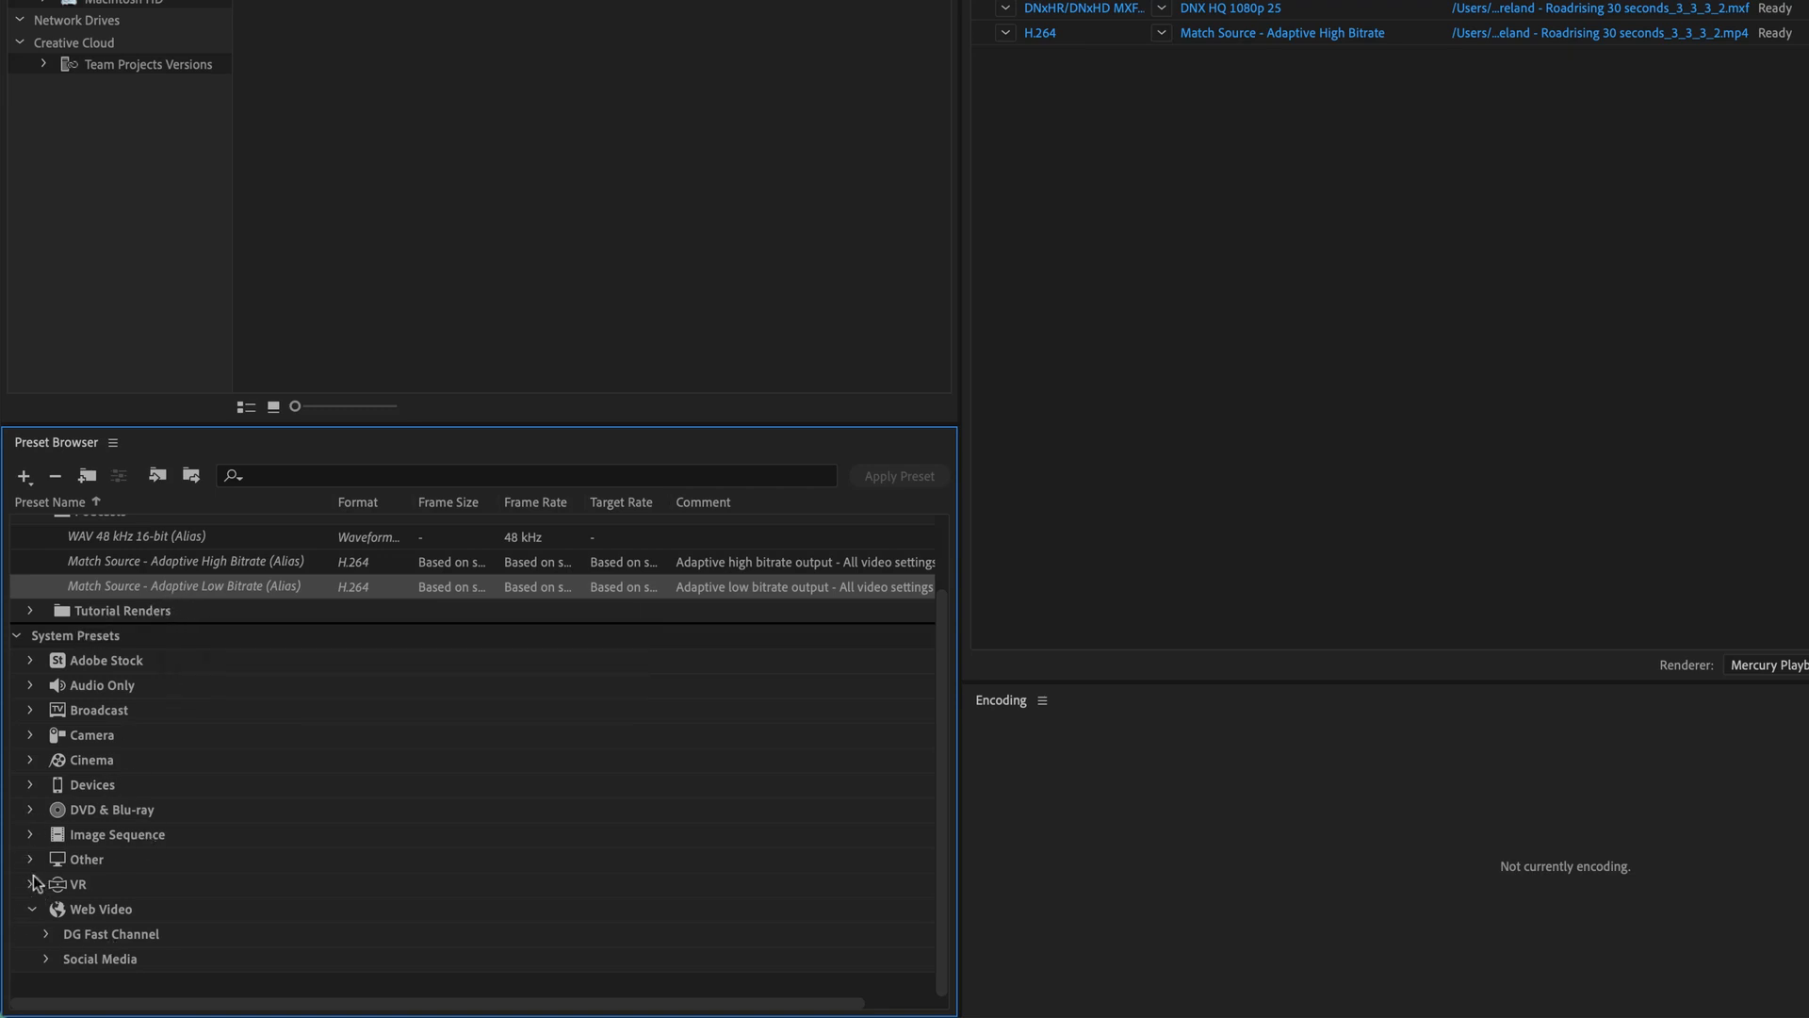
pyautogui.click(33, 908)
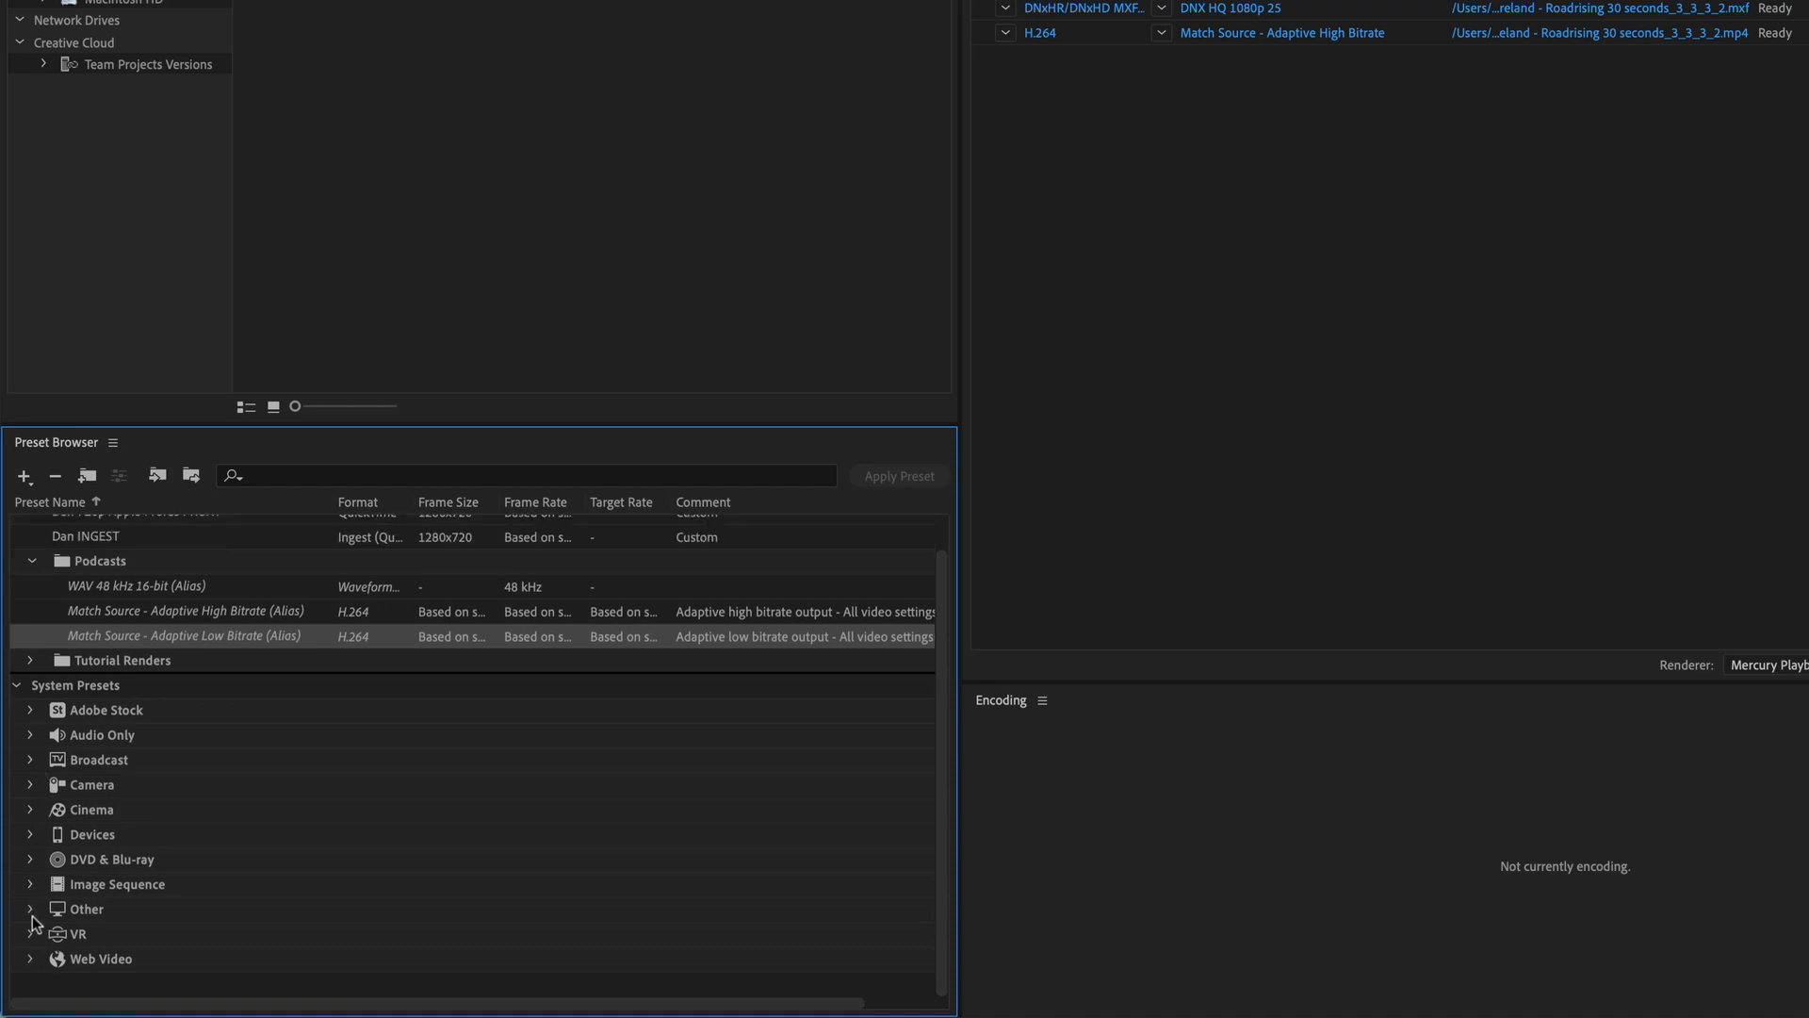
pyautogui.click(325, 475)
pyautogui.write('mov')
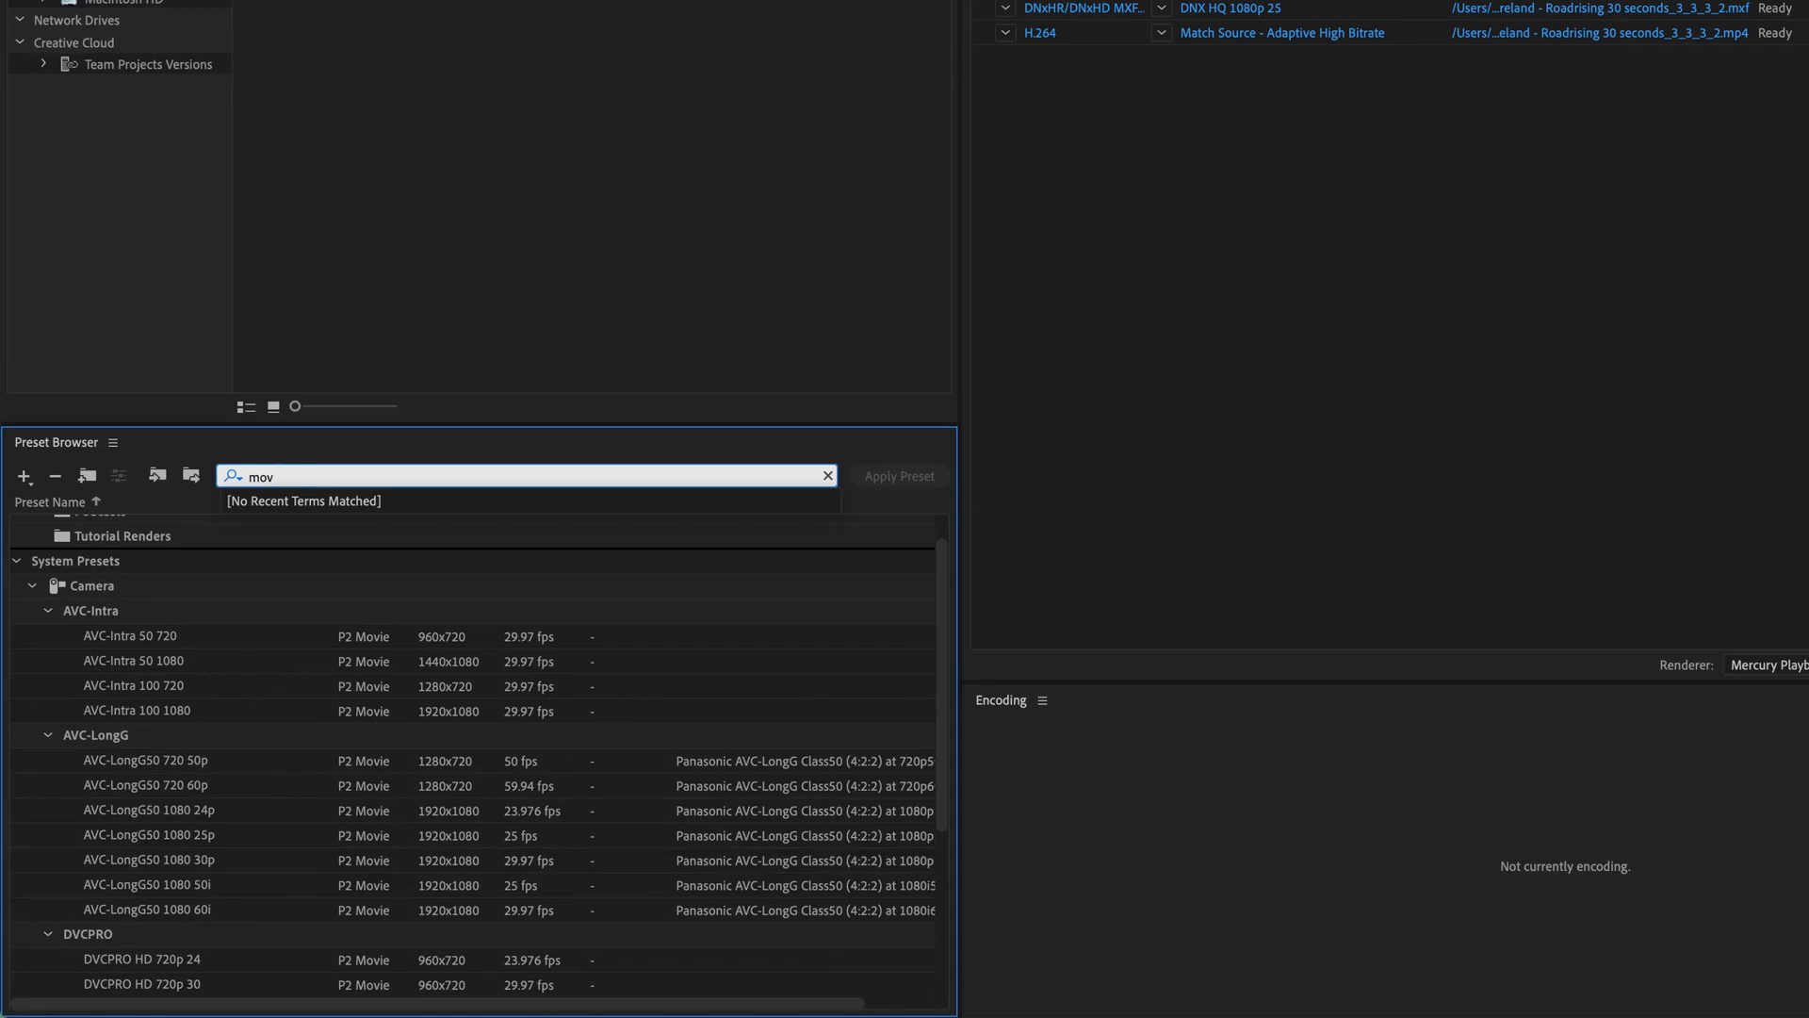
pyautogui.press('BackSpace')
pyautogui.press('BackSpace')
pyautogui.press('BackSpace')
pyautogui.write('0')
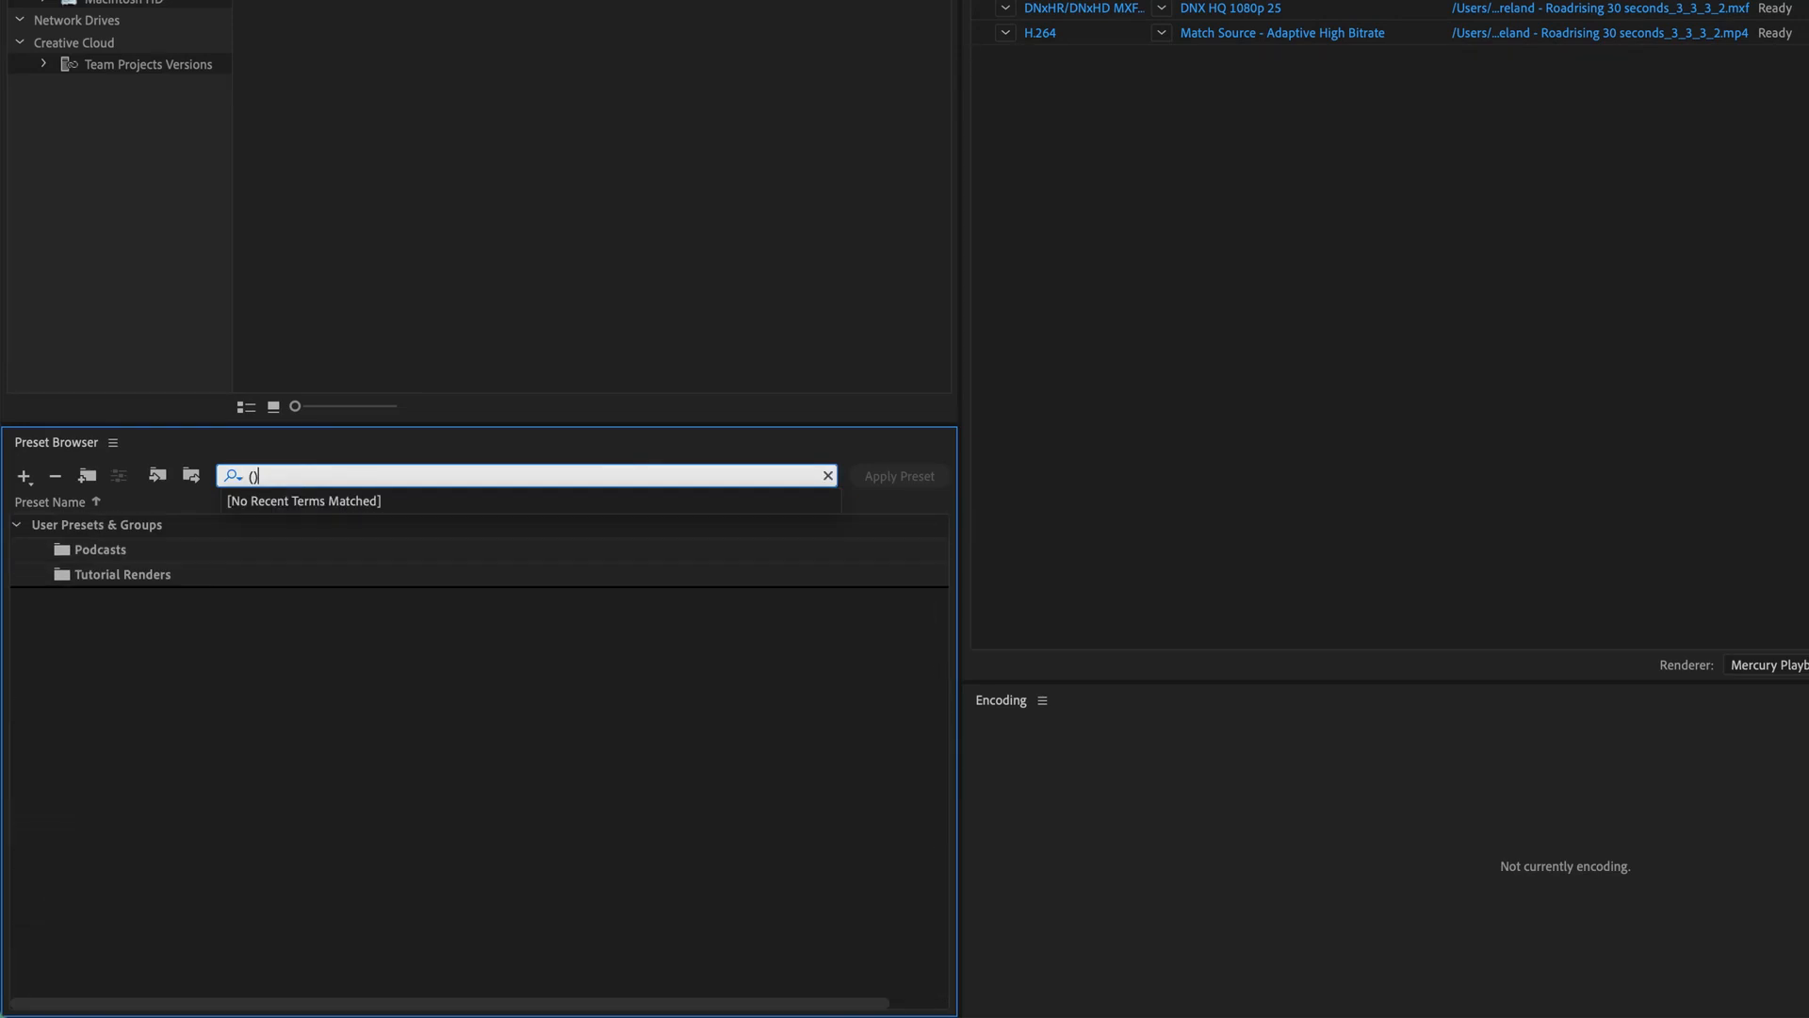
pyautogui.write('mov')
pyautogui.tripleClick(351, 477)
pyautogui.write('w')
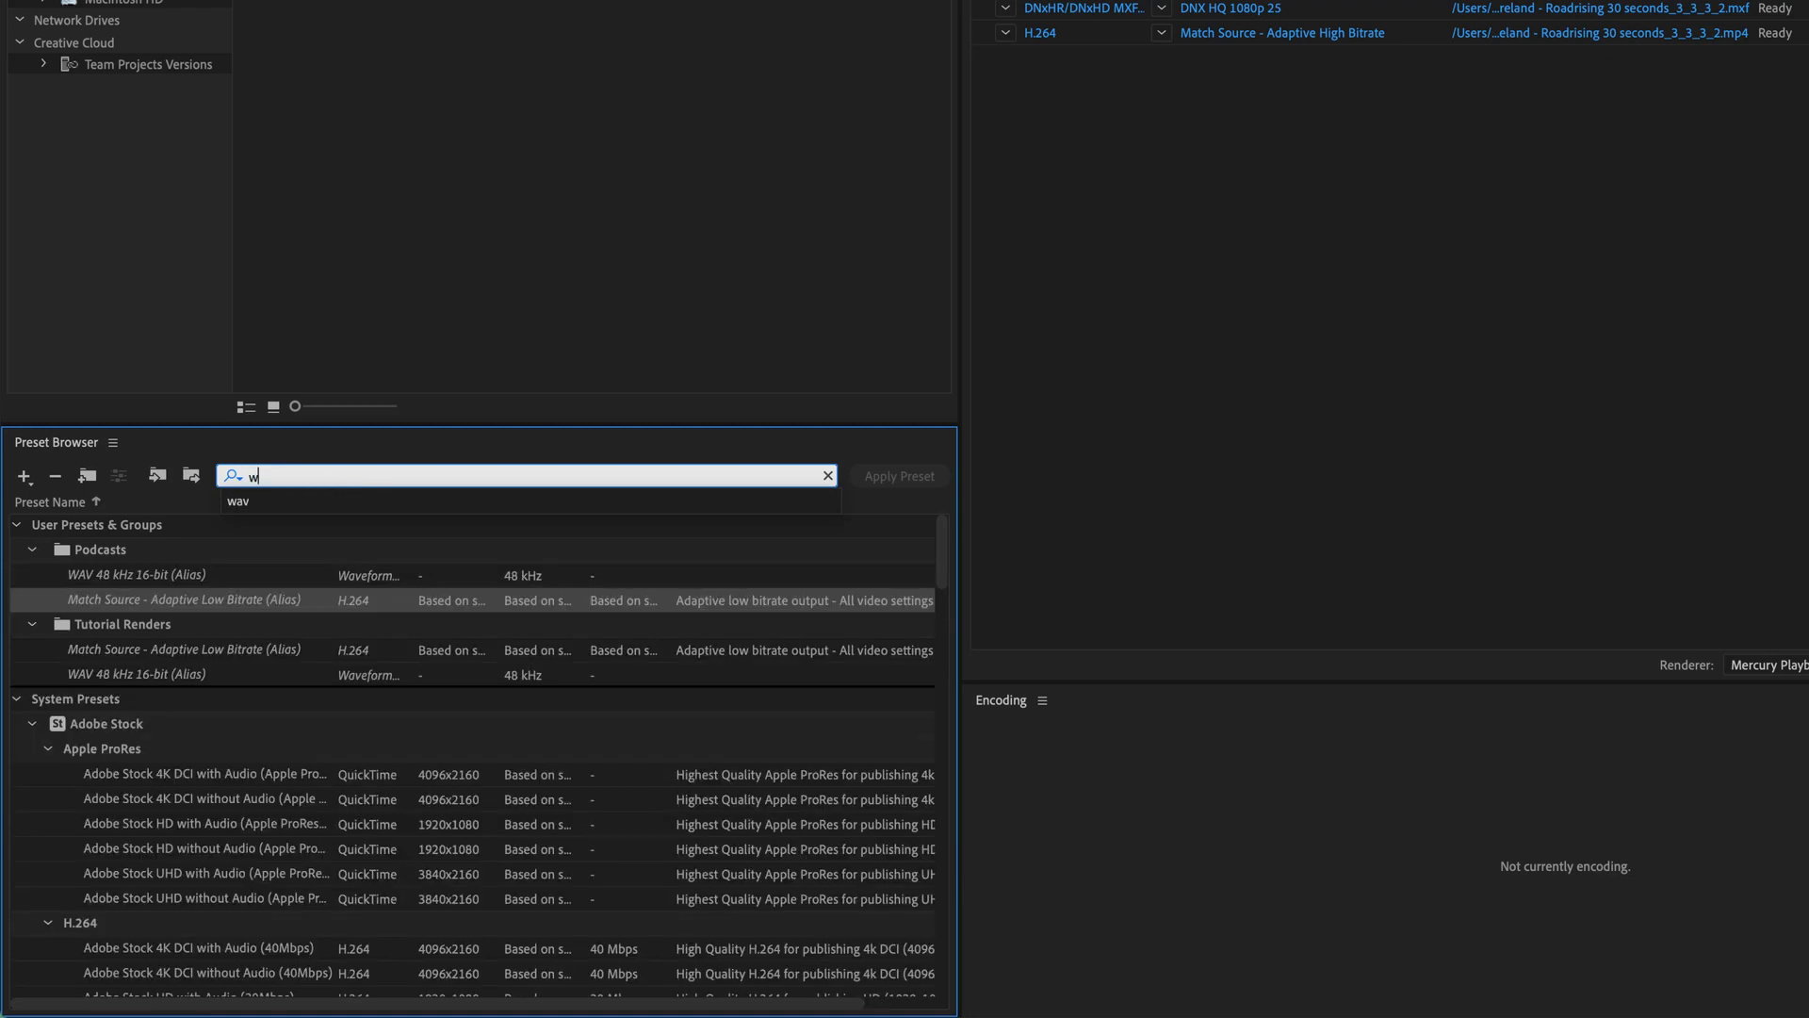
pyautogui.press('BackSpace')
# Search for "rewrap" and add the QuickTime Match Source (Rewrap) preset from Broadcast to the Podcasts group
pyautogui.write('rewra')
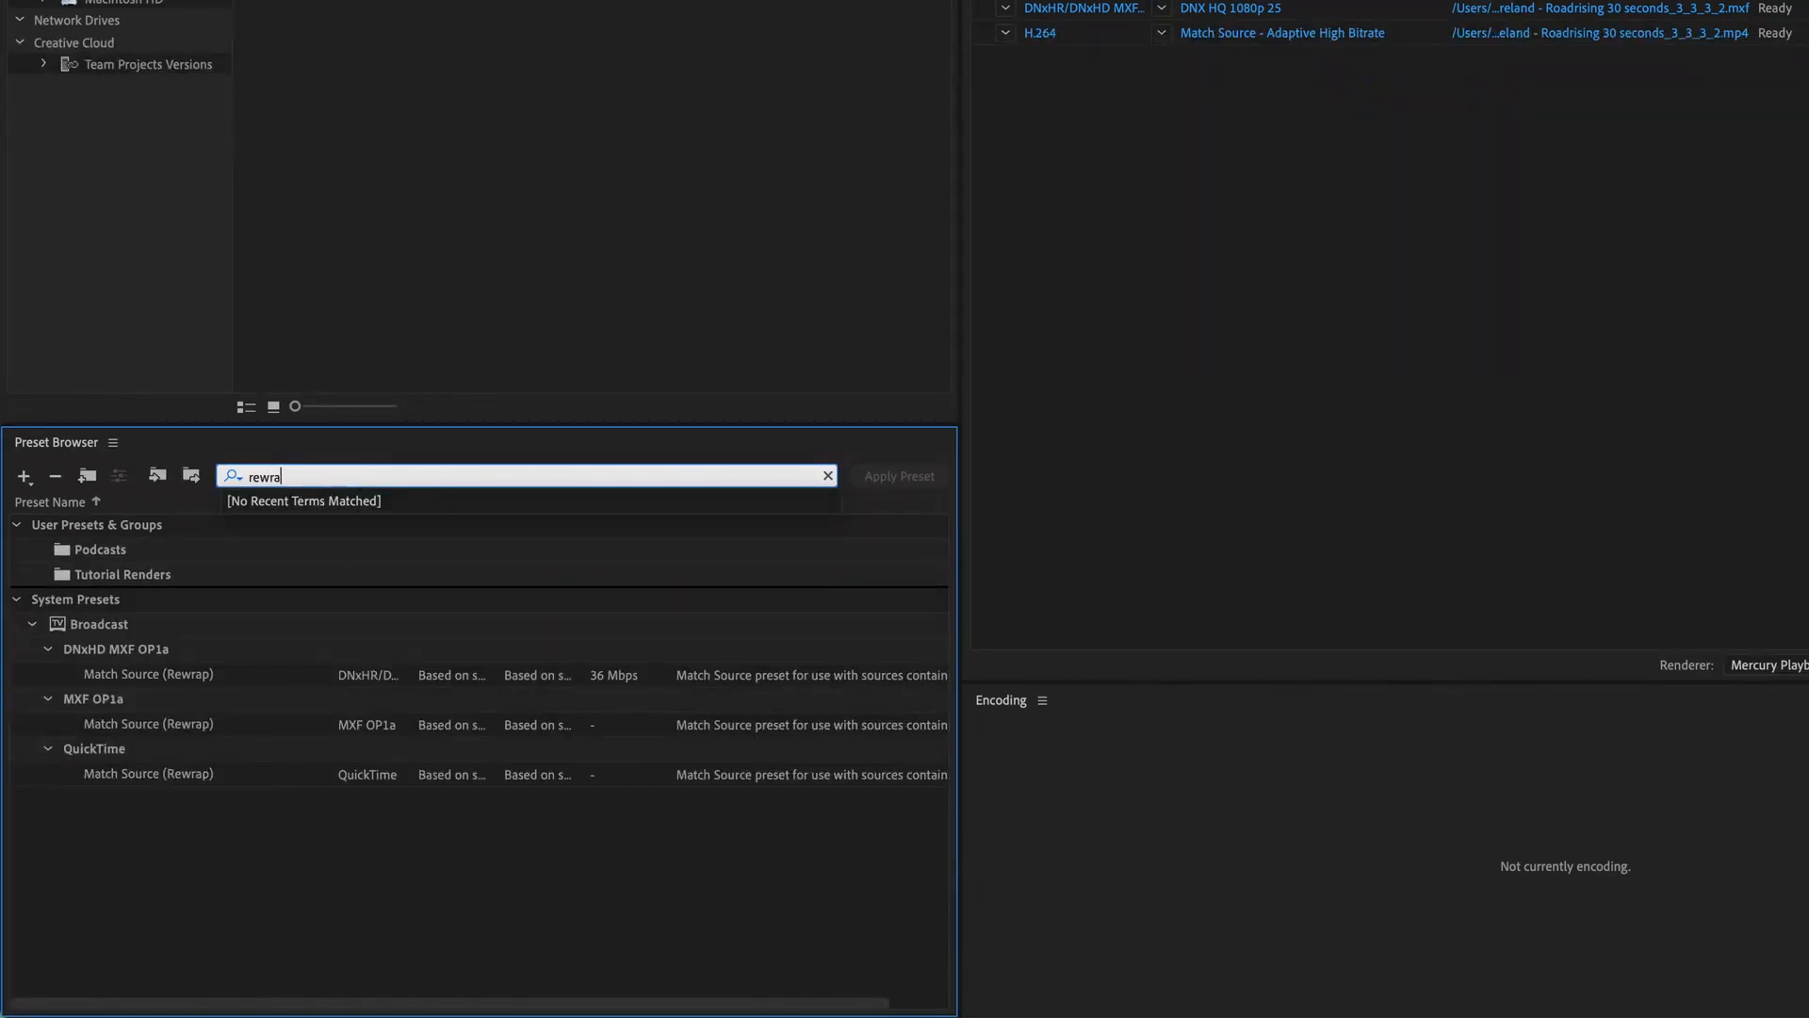
pyautogui.write('p')
pyautogui.click(80, 748)
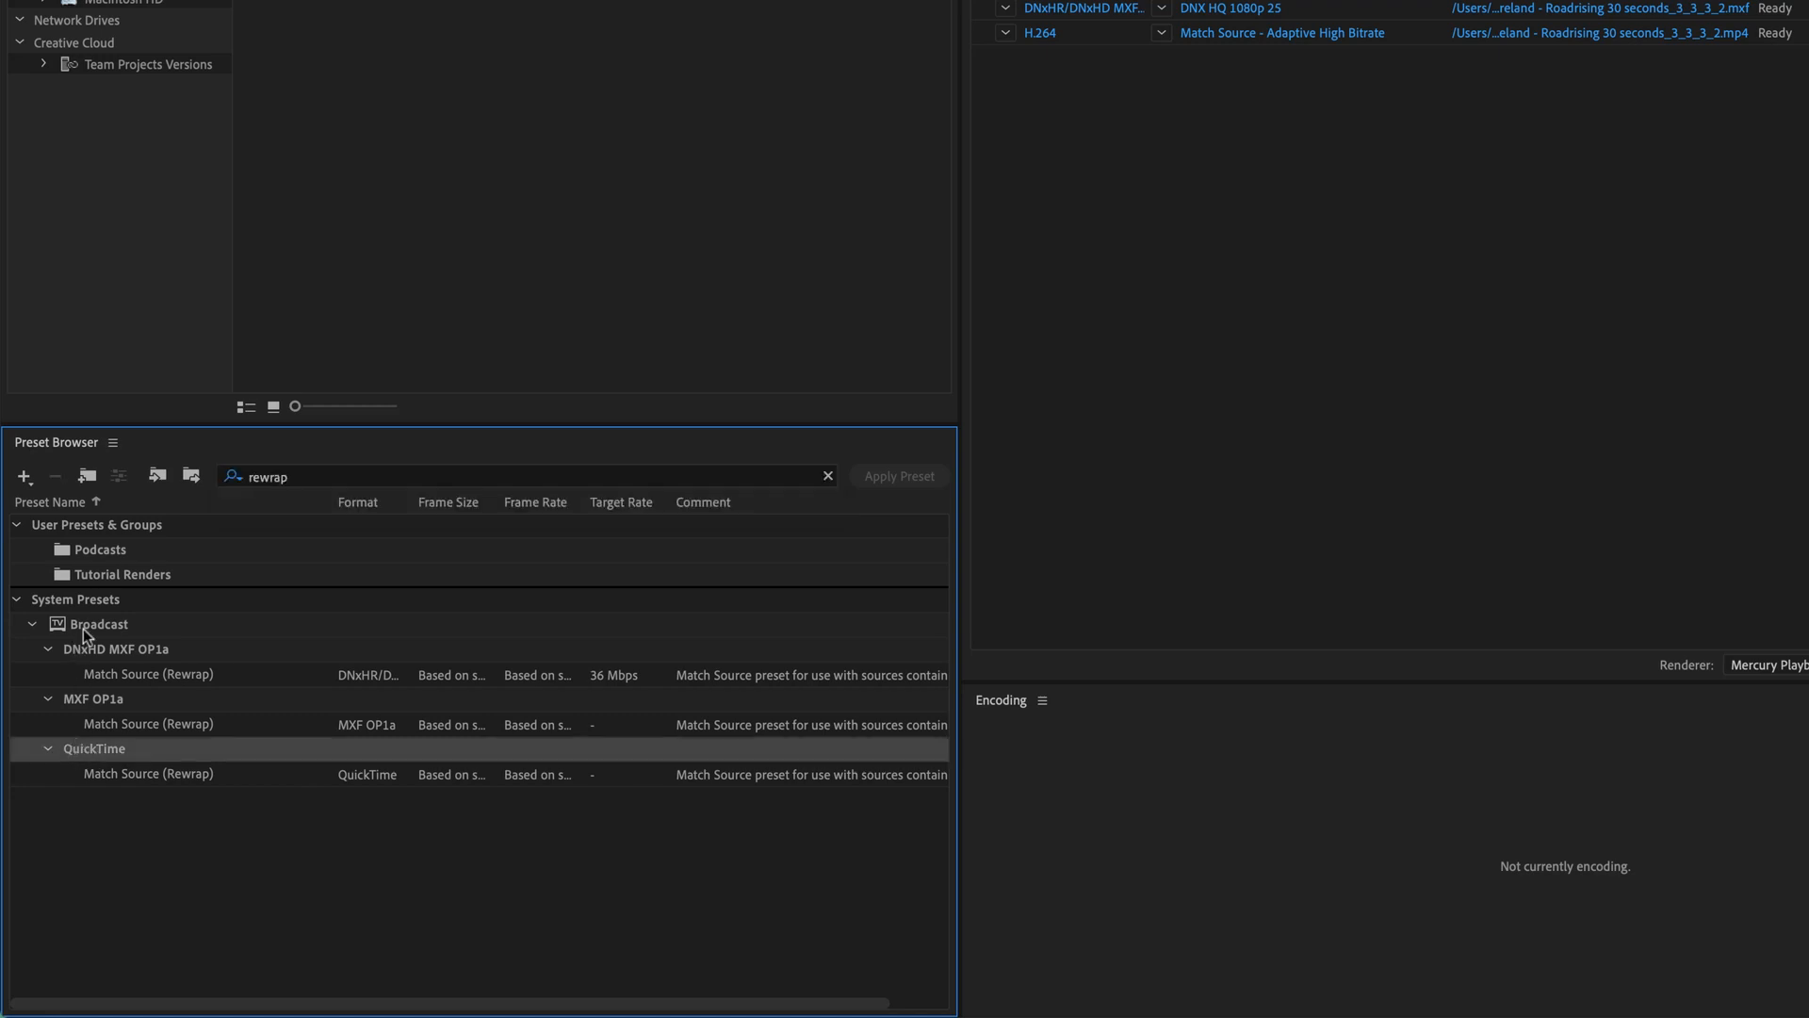
pyautogui.click(123, 780)
pyautogui.moveTo(113, 774)
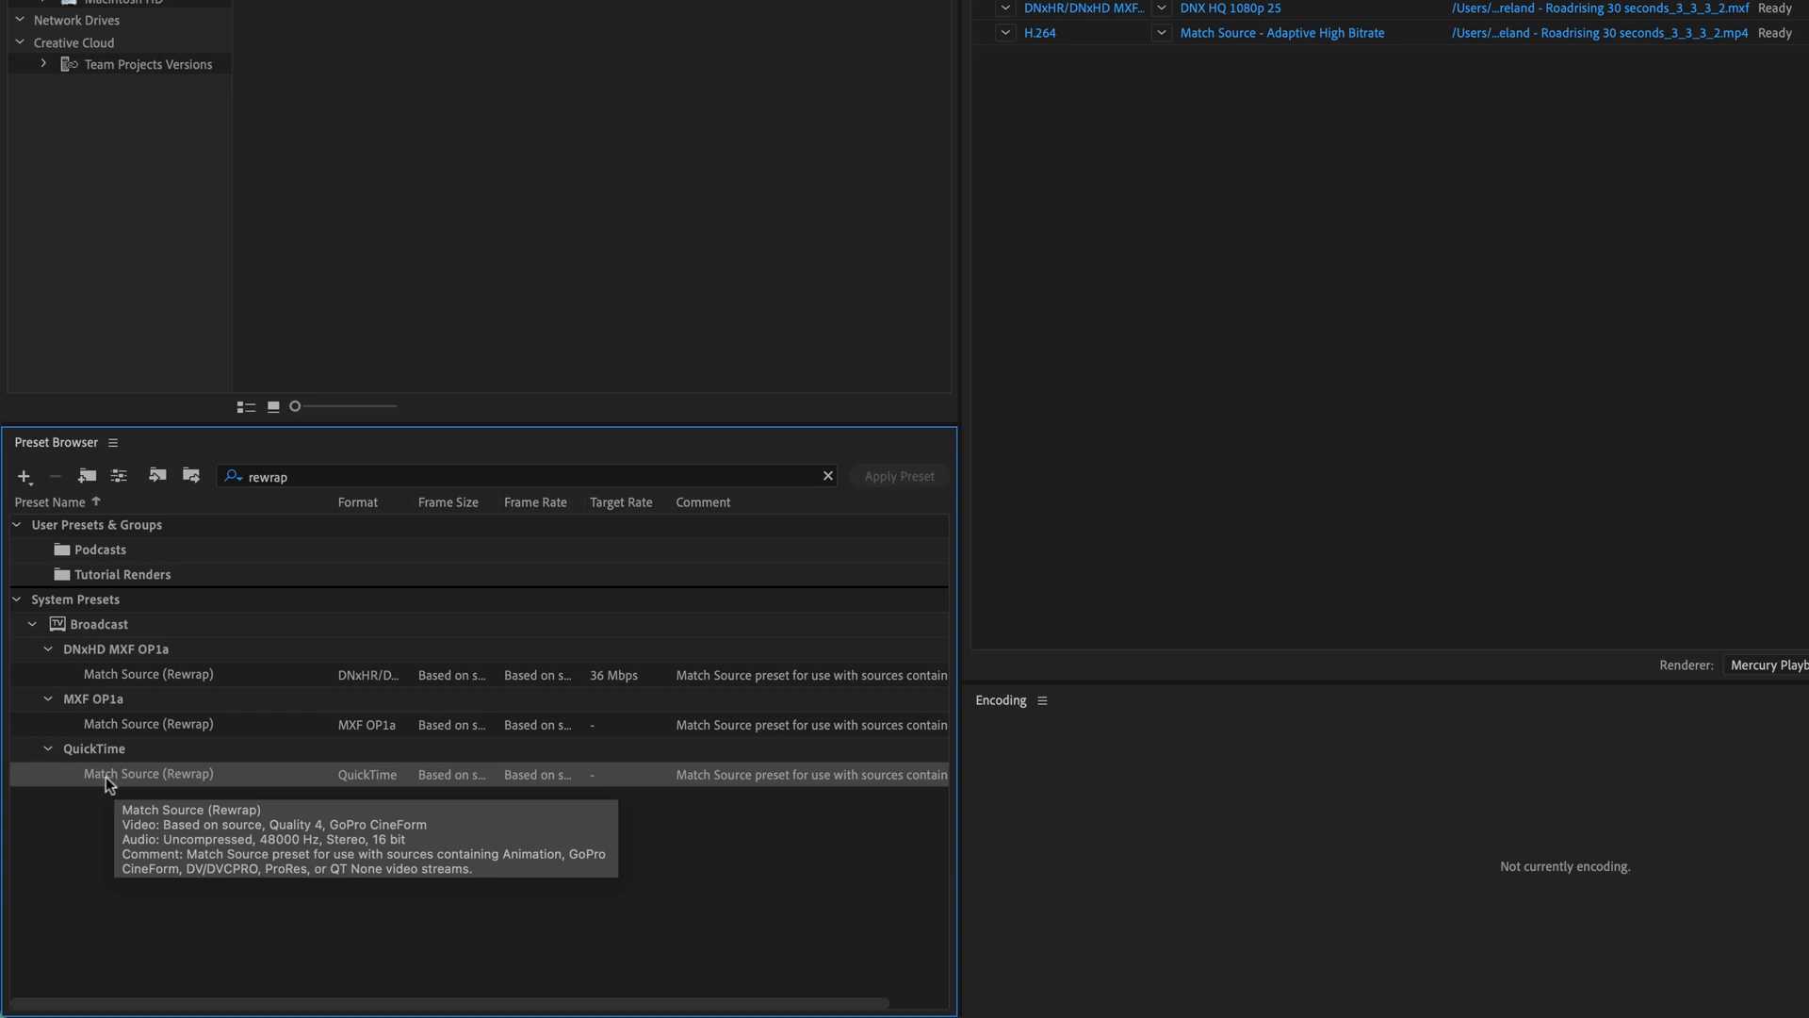
pyautogui.moveTo(107, 781); pyautogui.dragTo(115, 556)
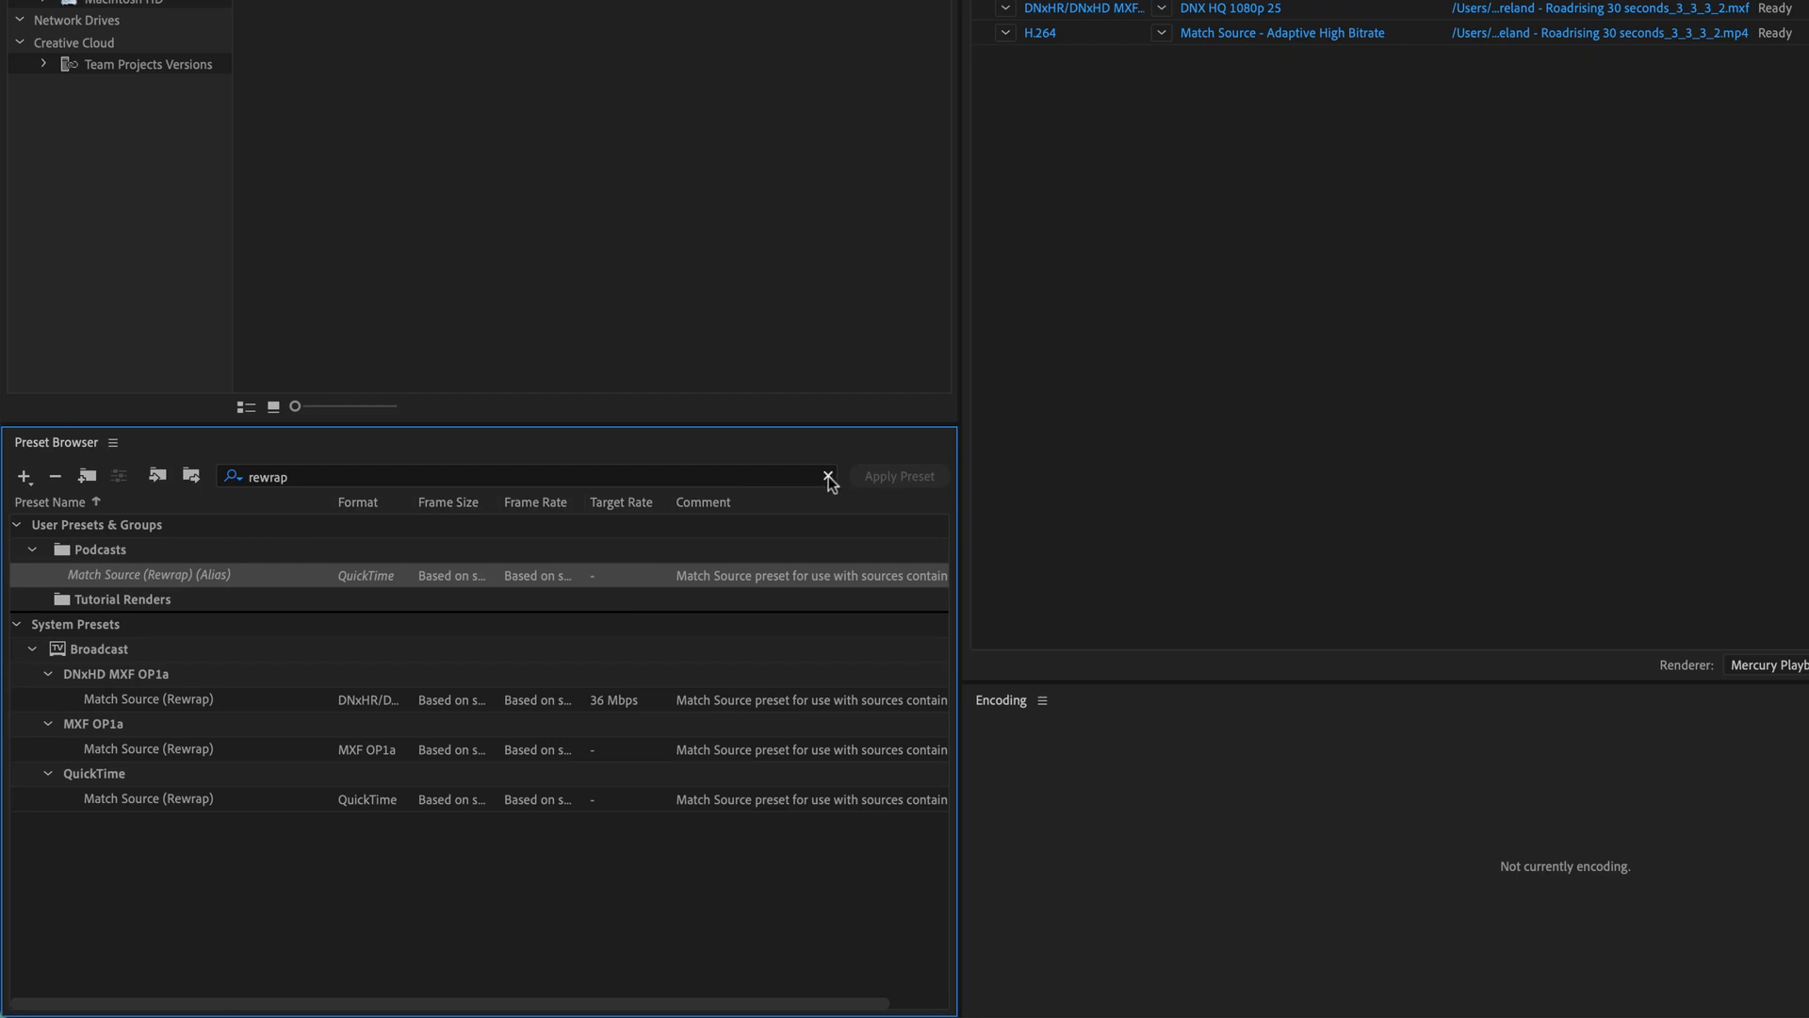
# Clear the preset search, apply the whole Podcasts group to the queued Tourism Ireland sequence, and check its Adaptive Low Bitrate output's export settings
pyautogui.click(830, 479)
pyautogui.click(107, 593)
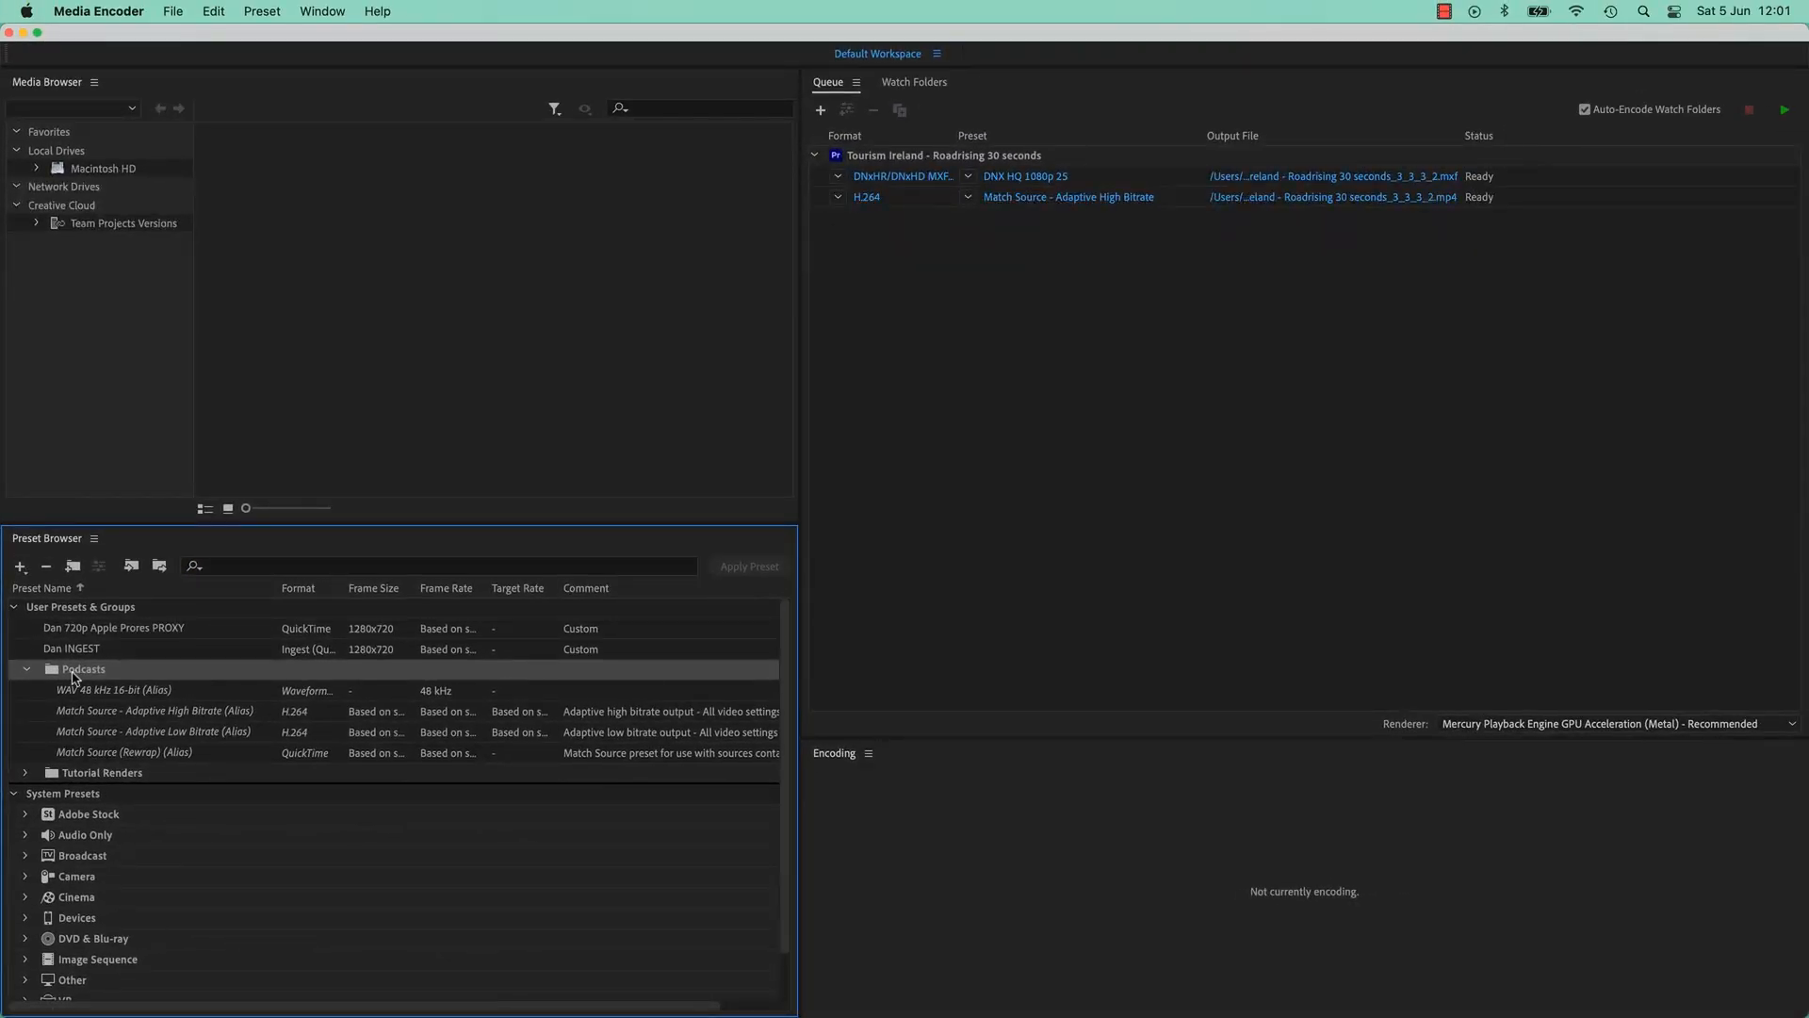
pyautogui.moveTo(83, 670); pyautogui.dragTo(929, 166)
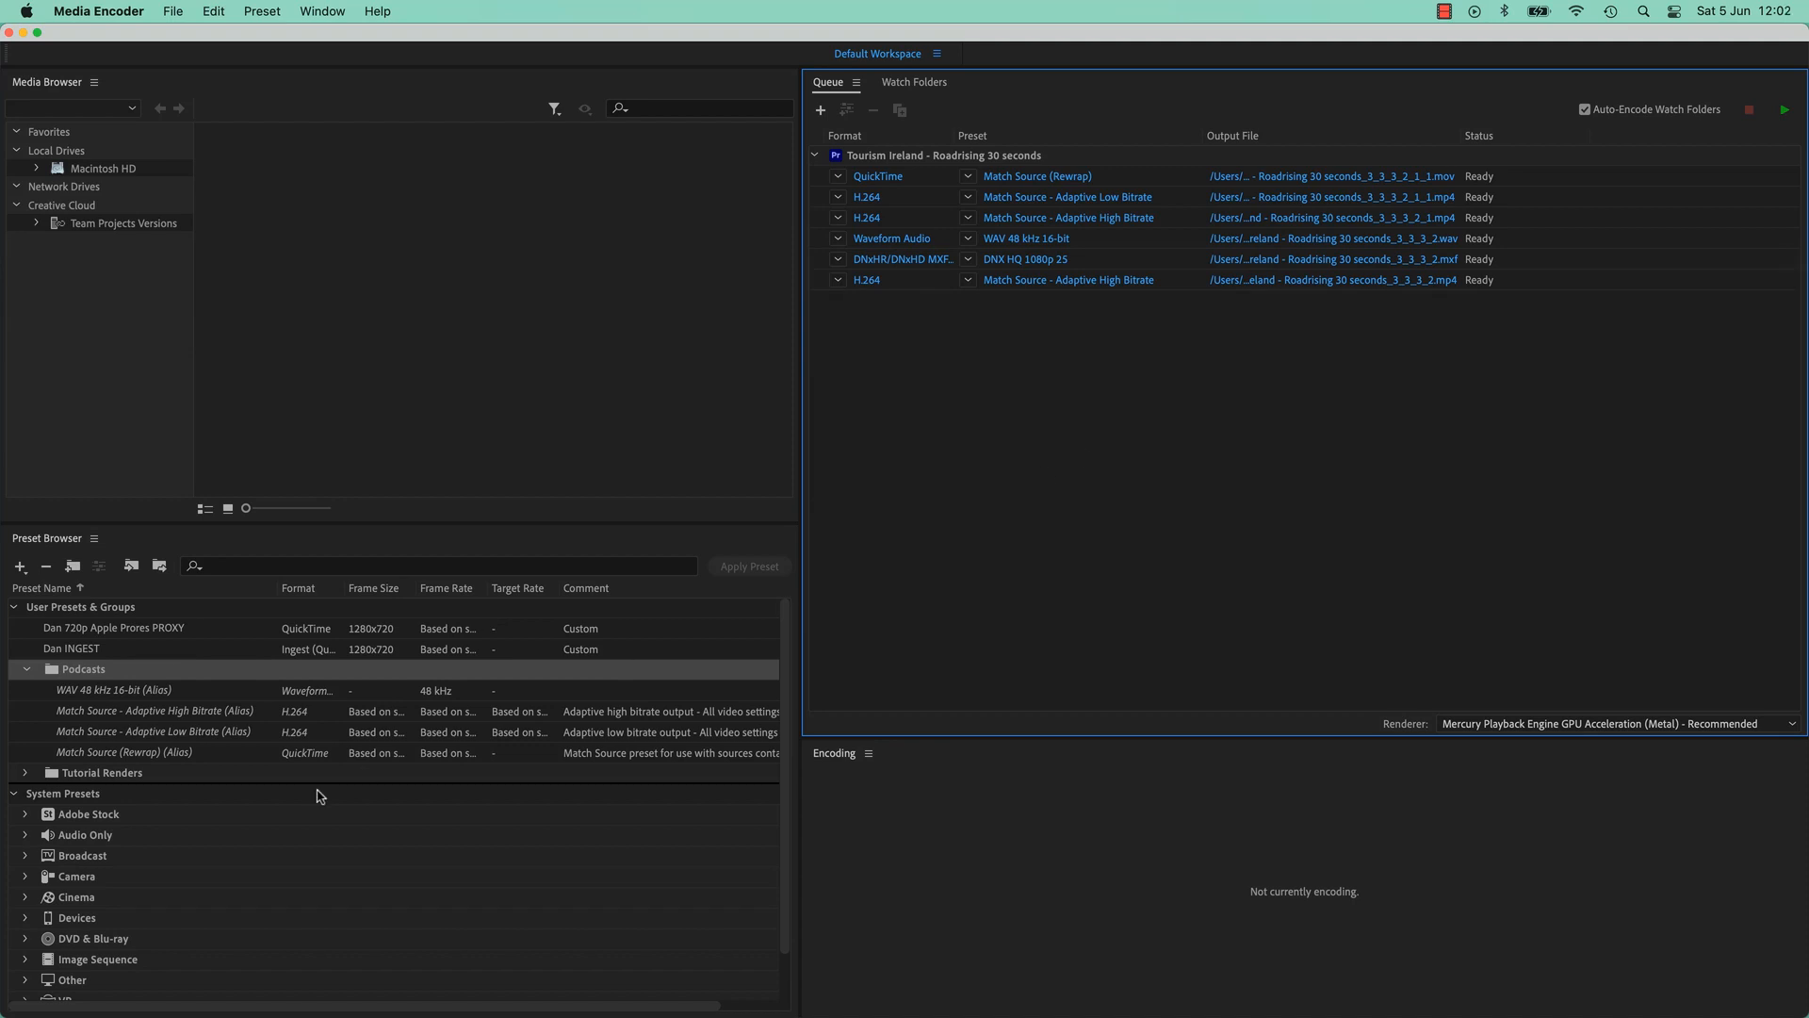
pyautogui.click(1054, 197)
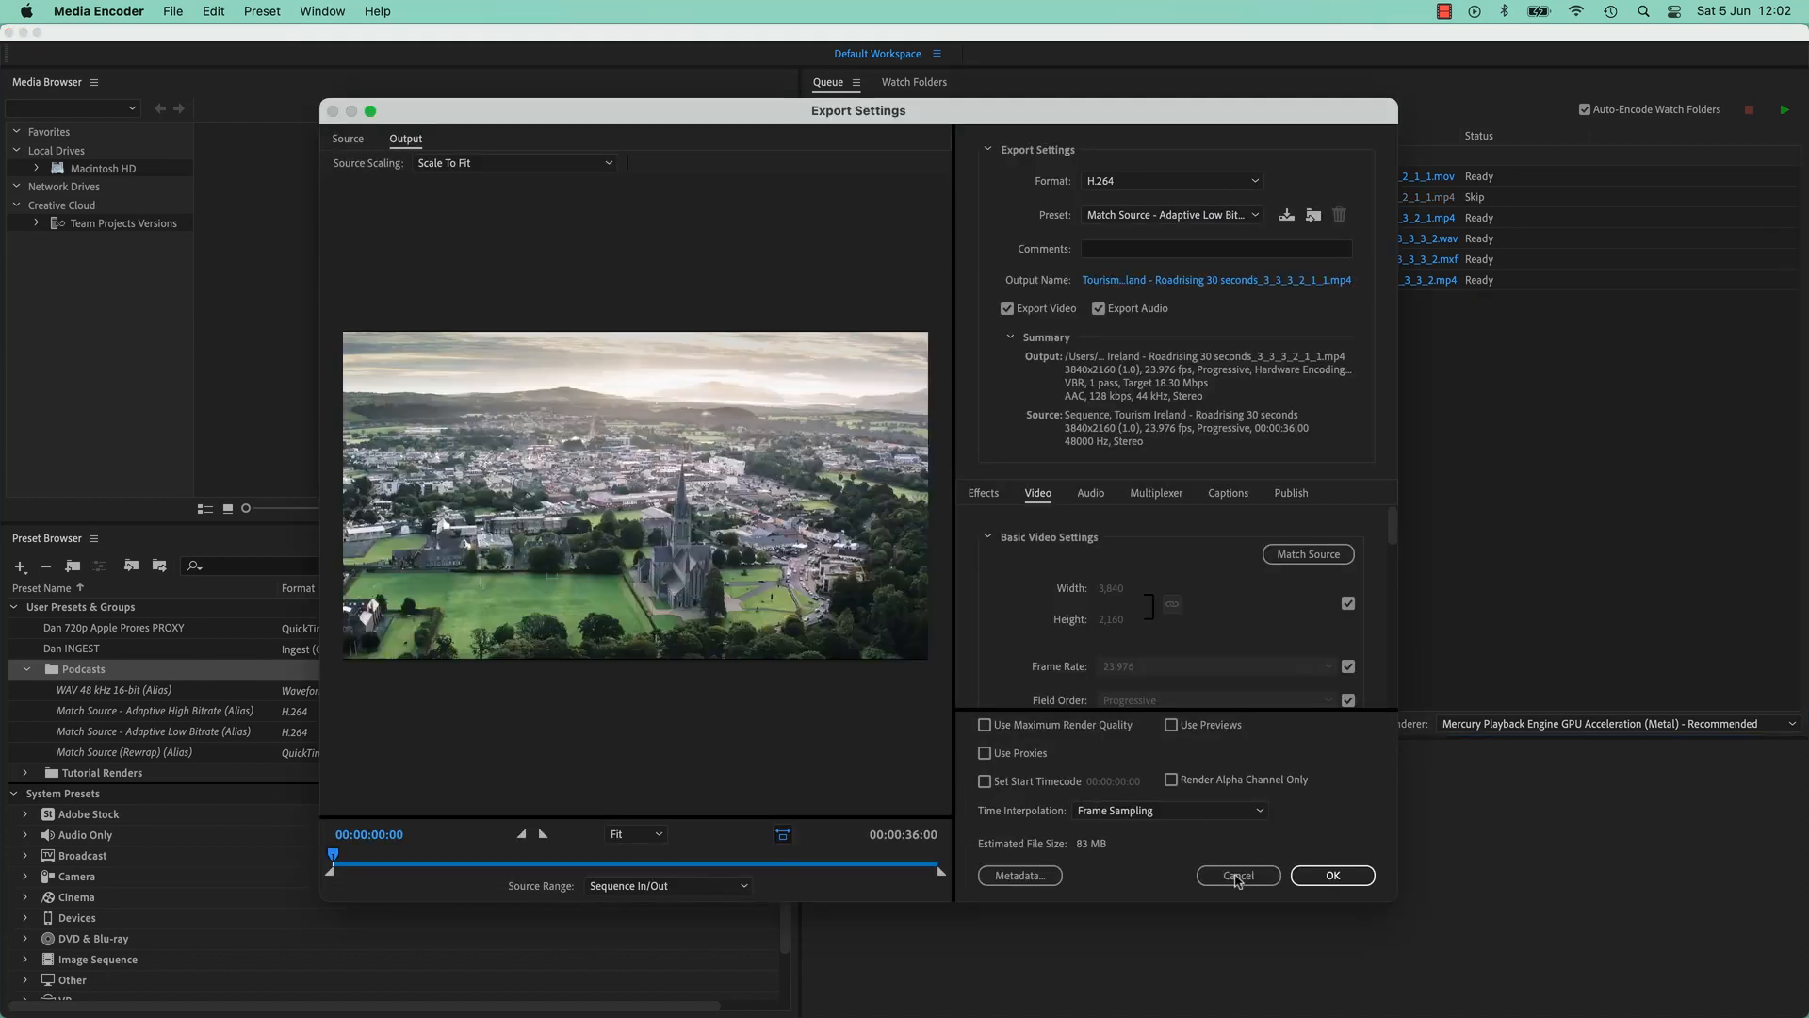
pyautogui.click(1237, 875)
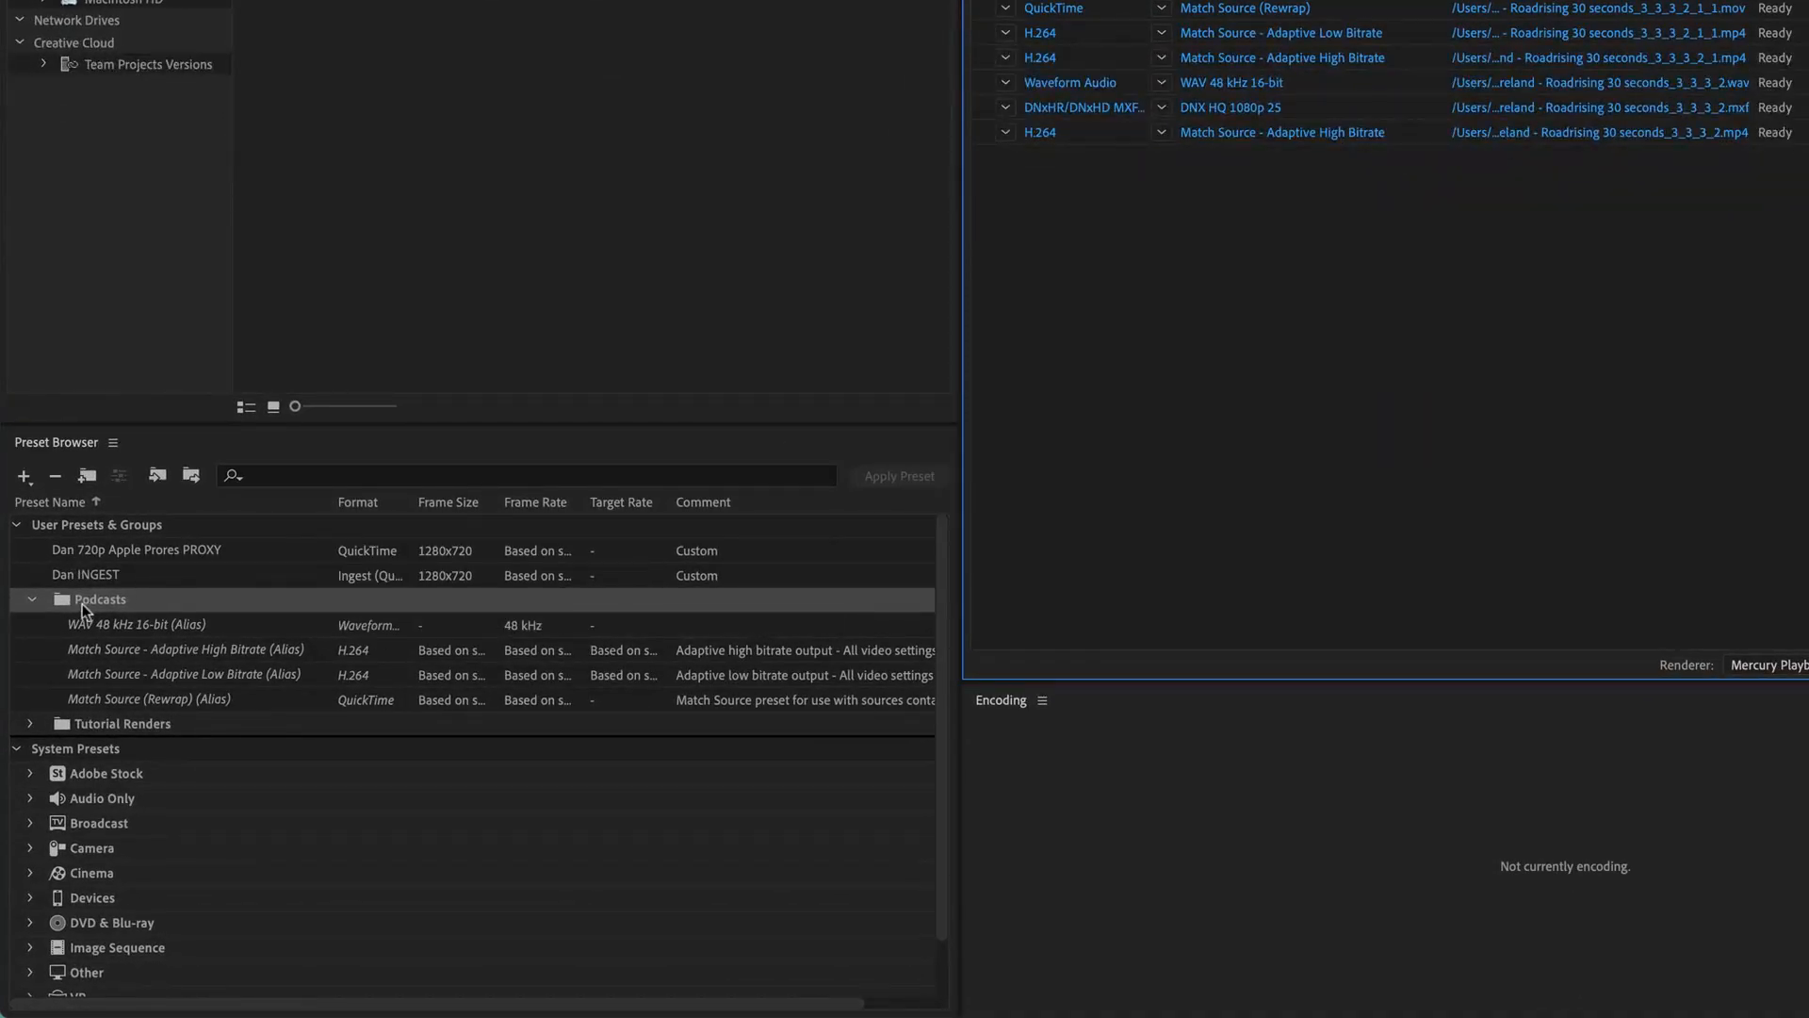
# Create a new encoding preset in the Podcasts group with format H.264, based on Match Source - Adaptive Medium Bitrate
pyautogui.click(25, 477)
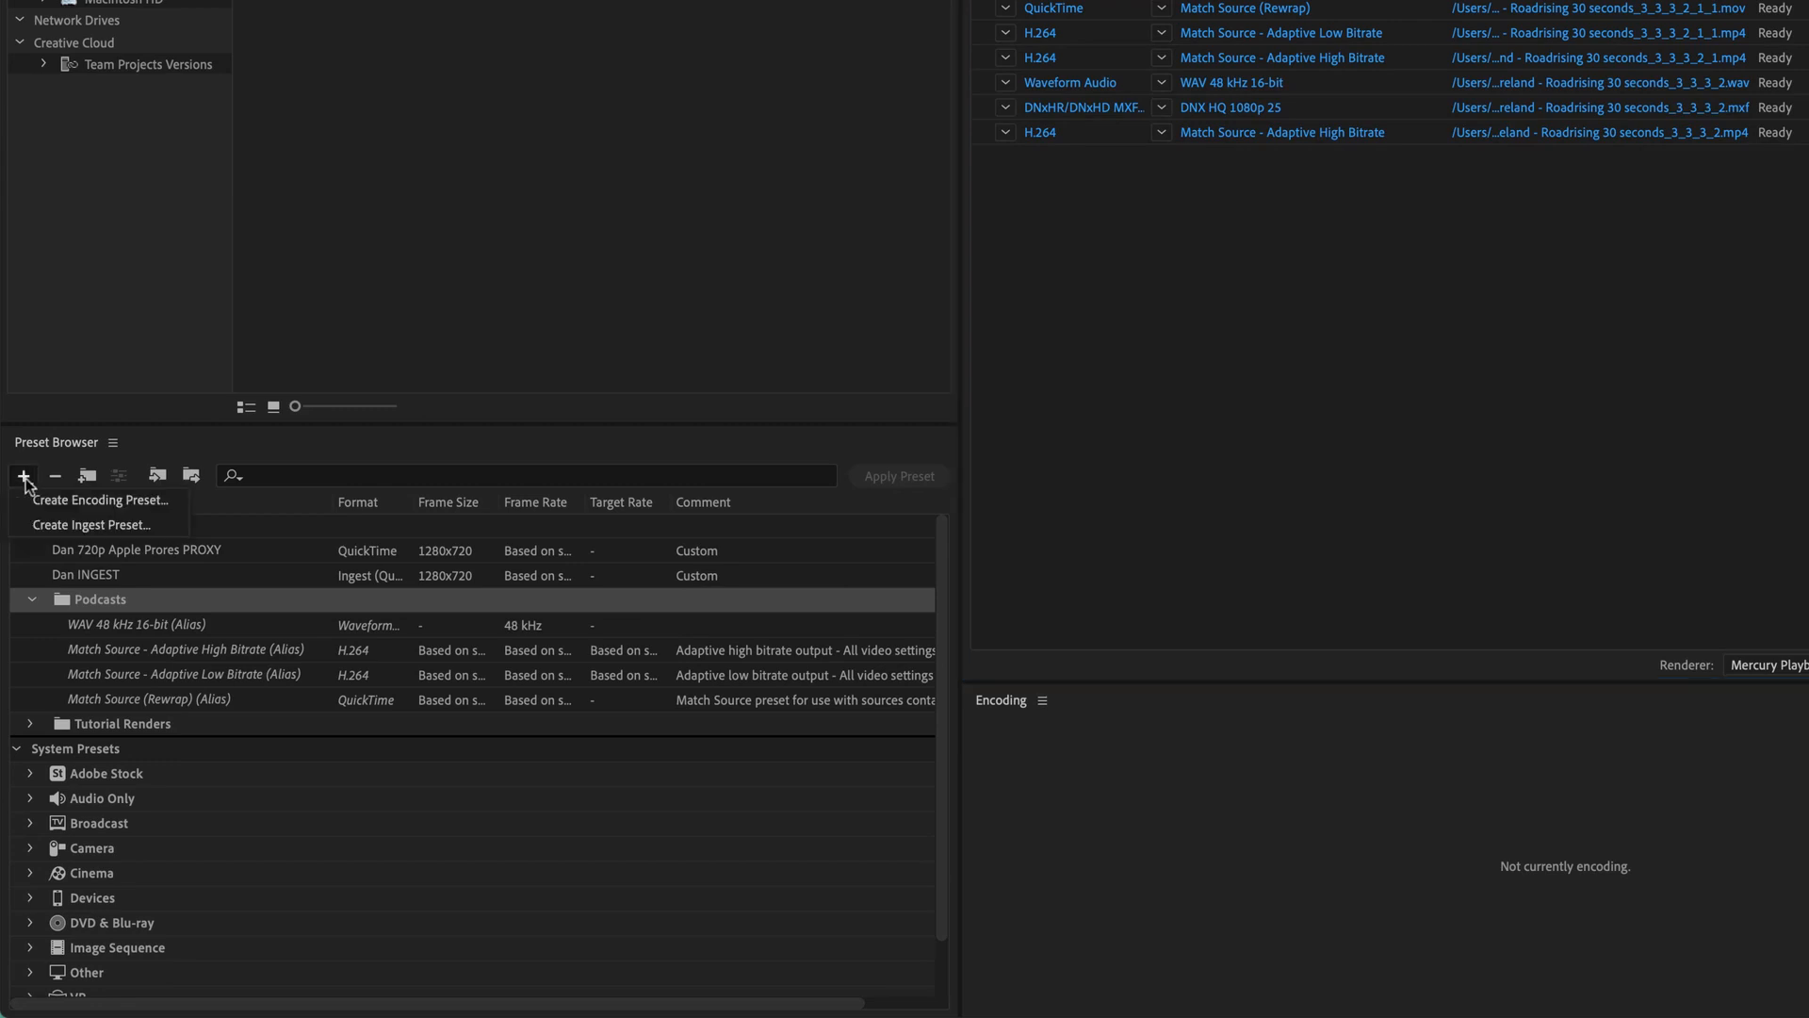
pyautogui.click(94, 500)
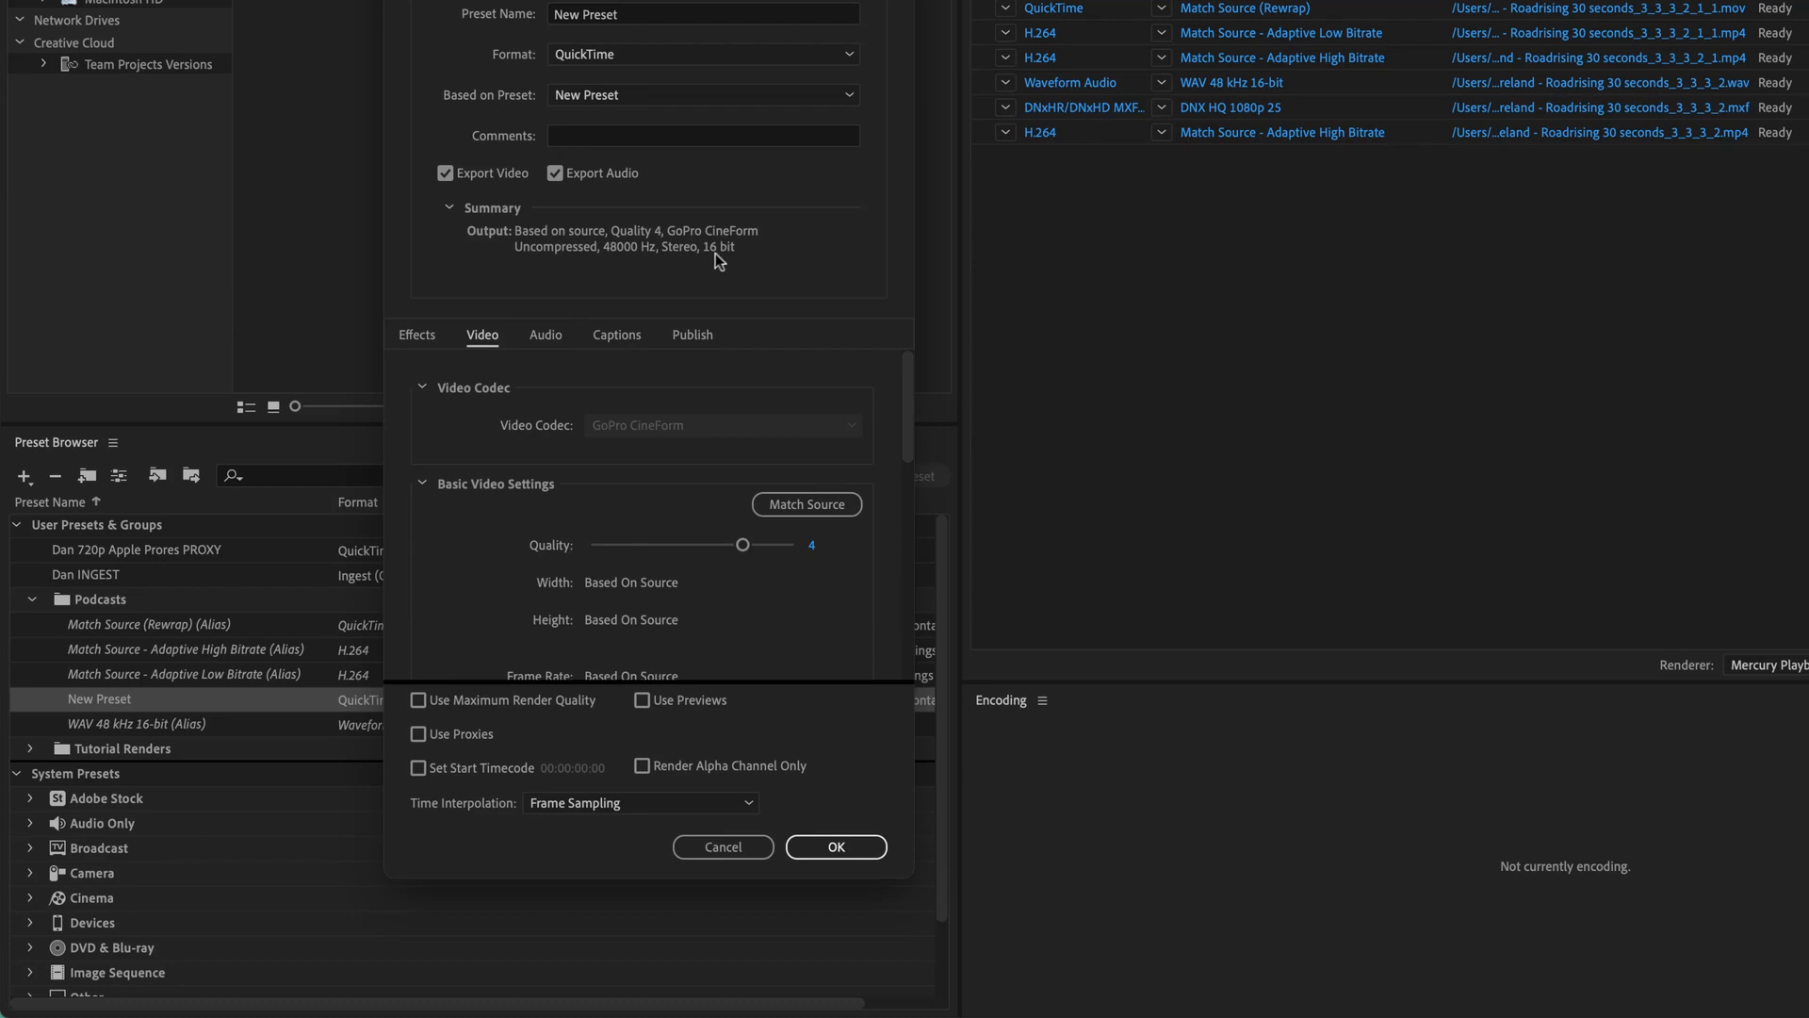
pyautogui.click(615, 54)
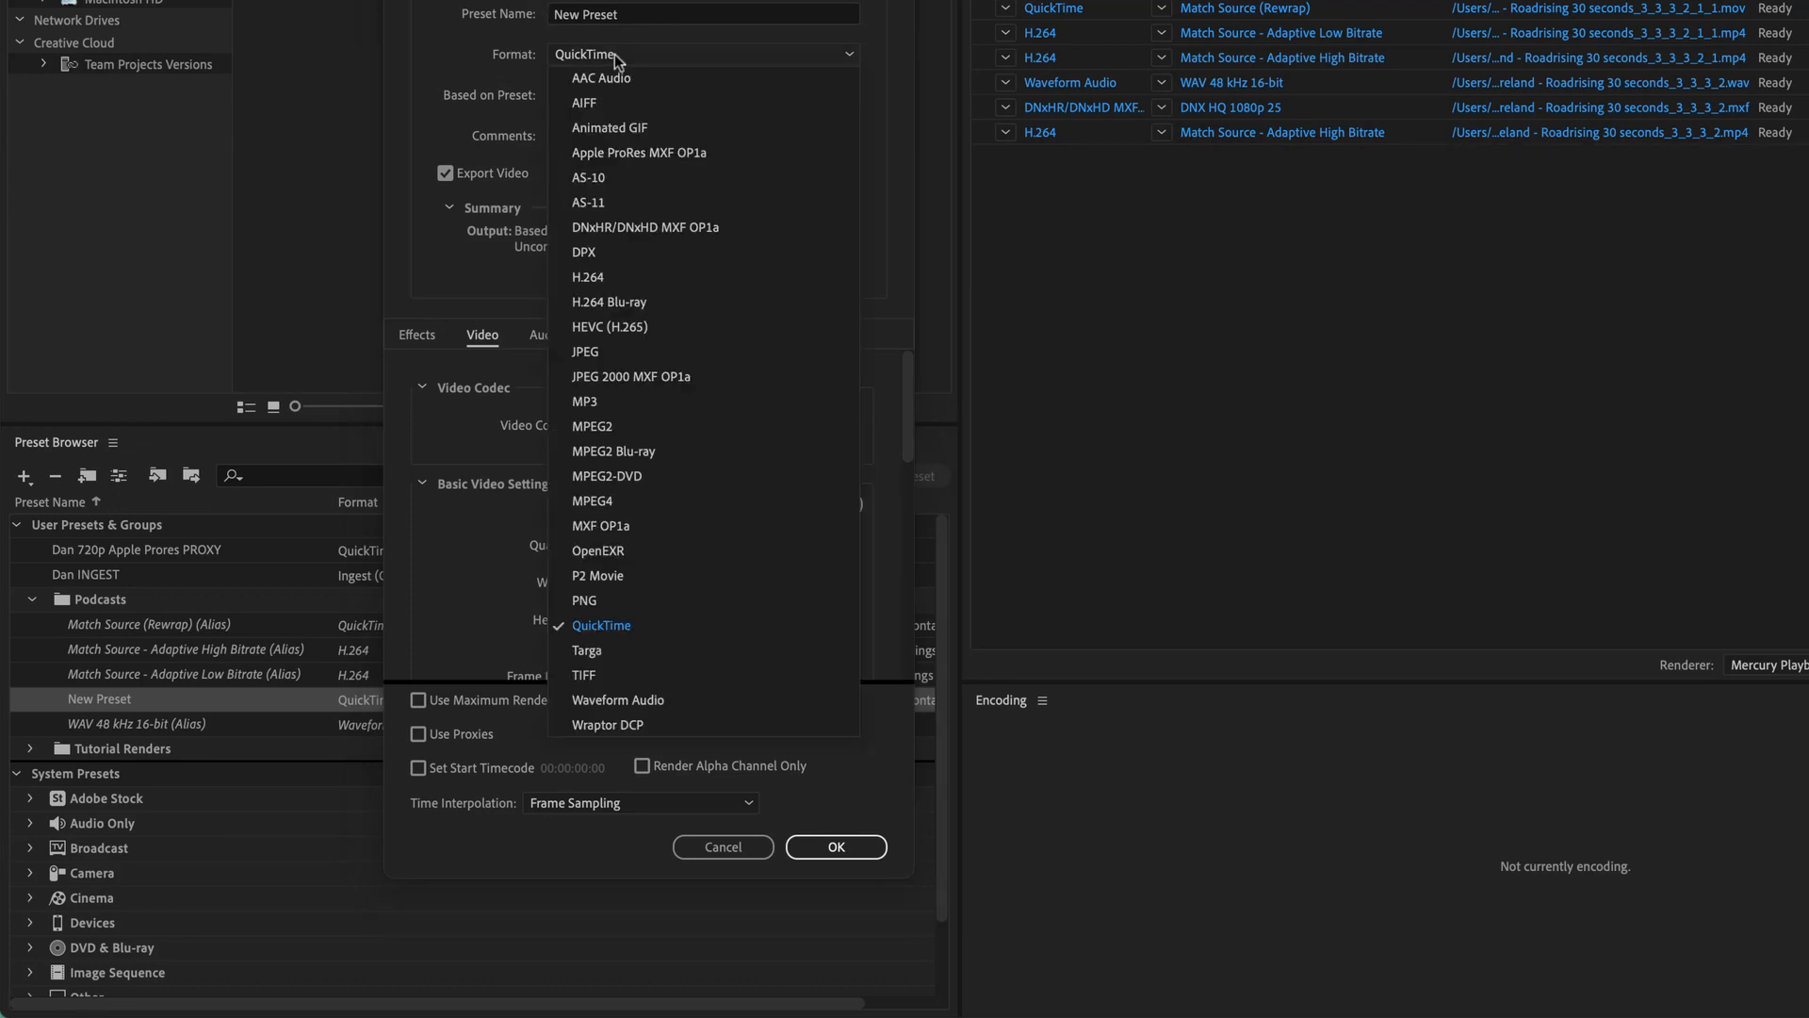
pyautogui.click(626, 277)
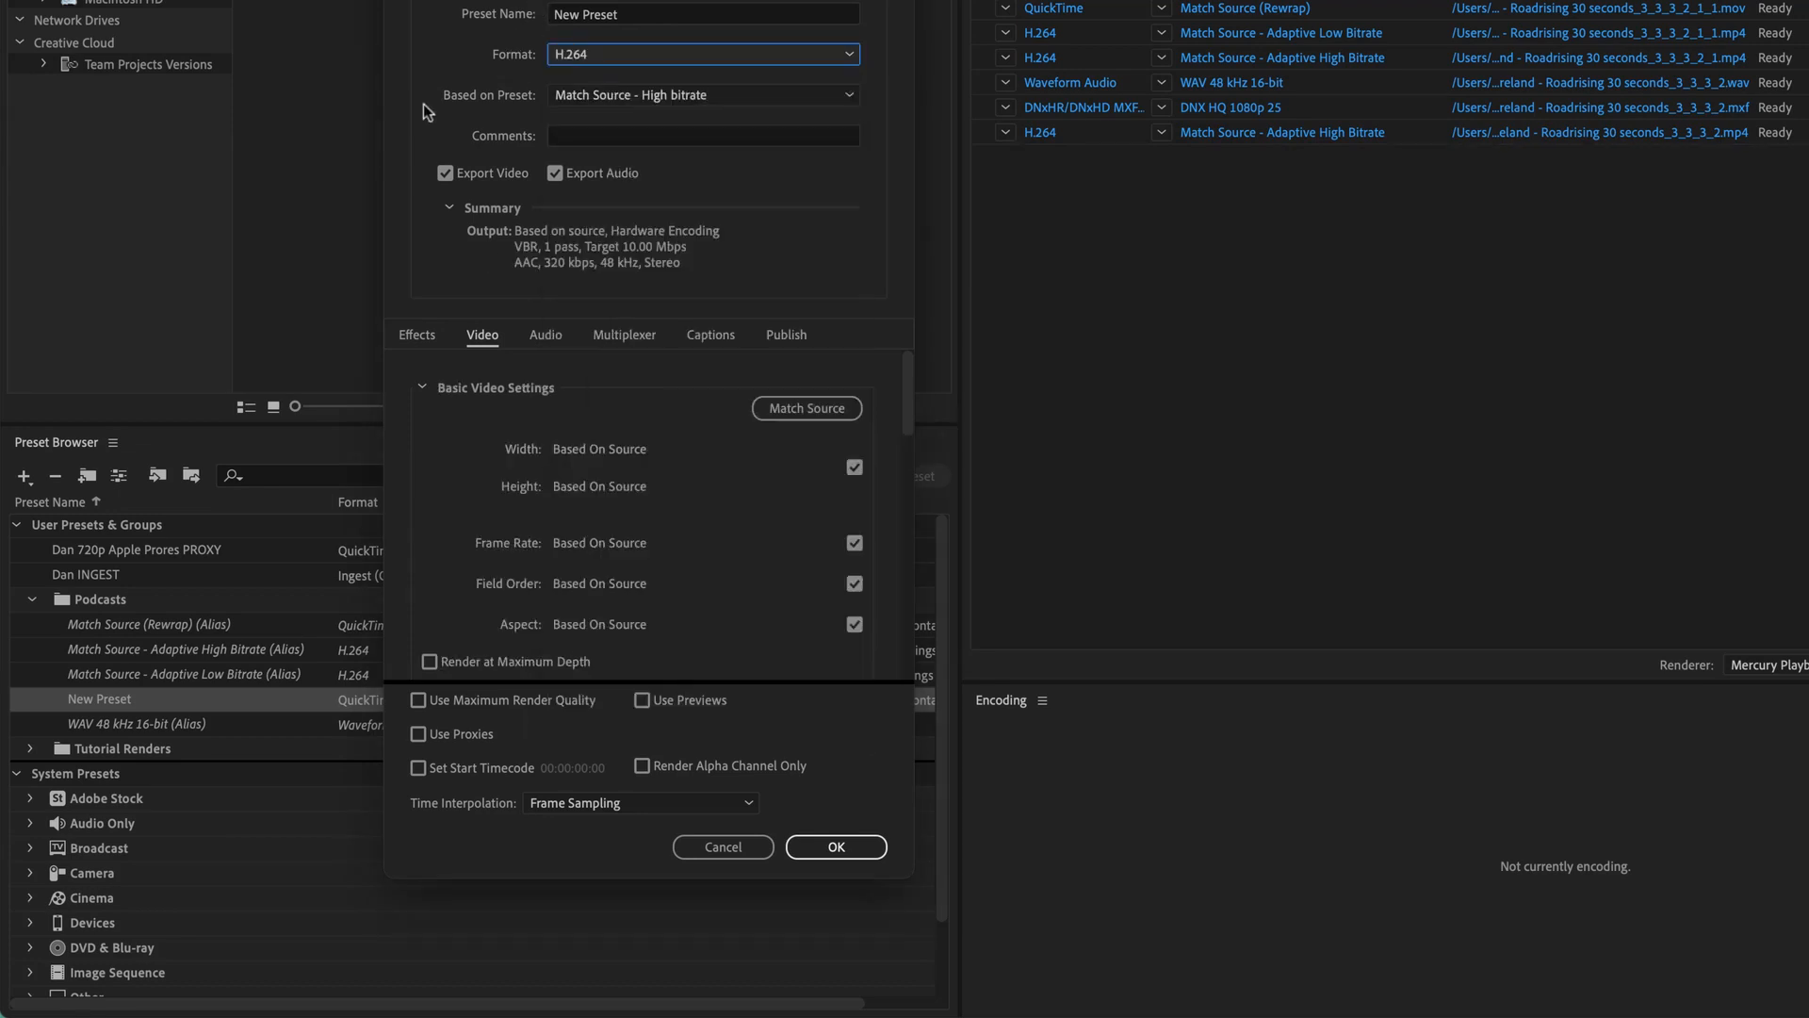
pyautogui.click(676, 105)
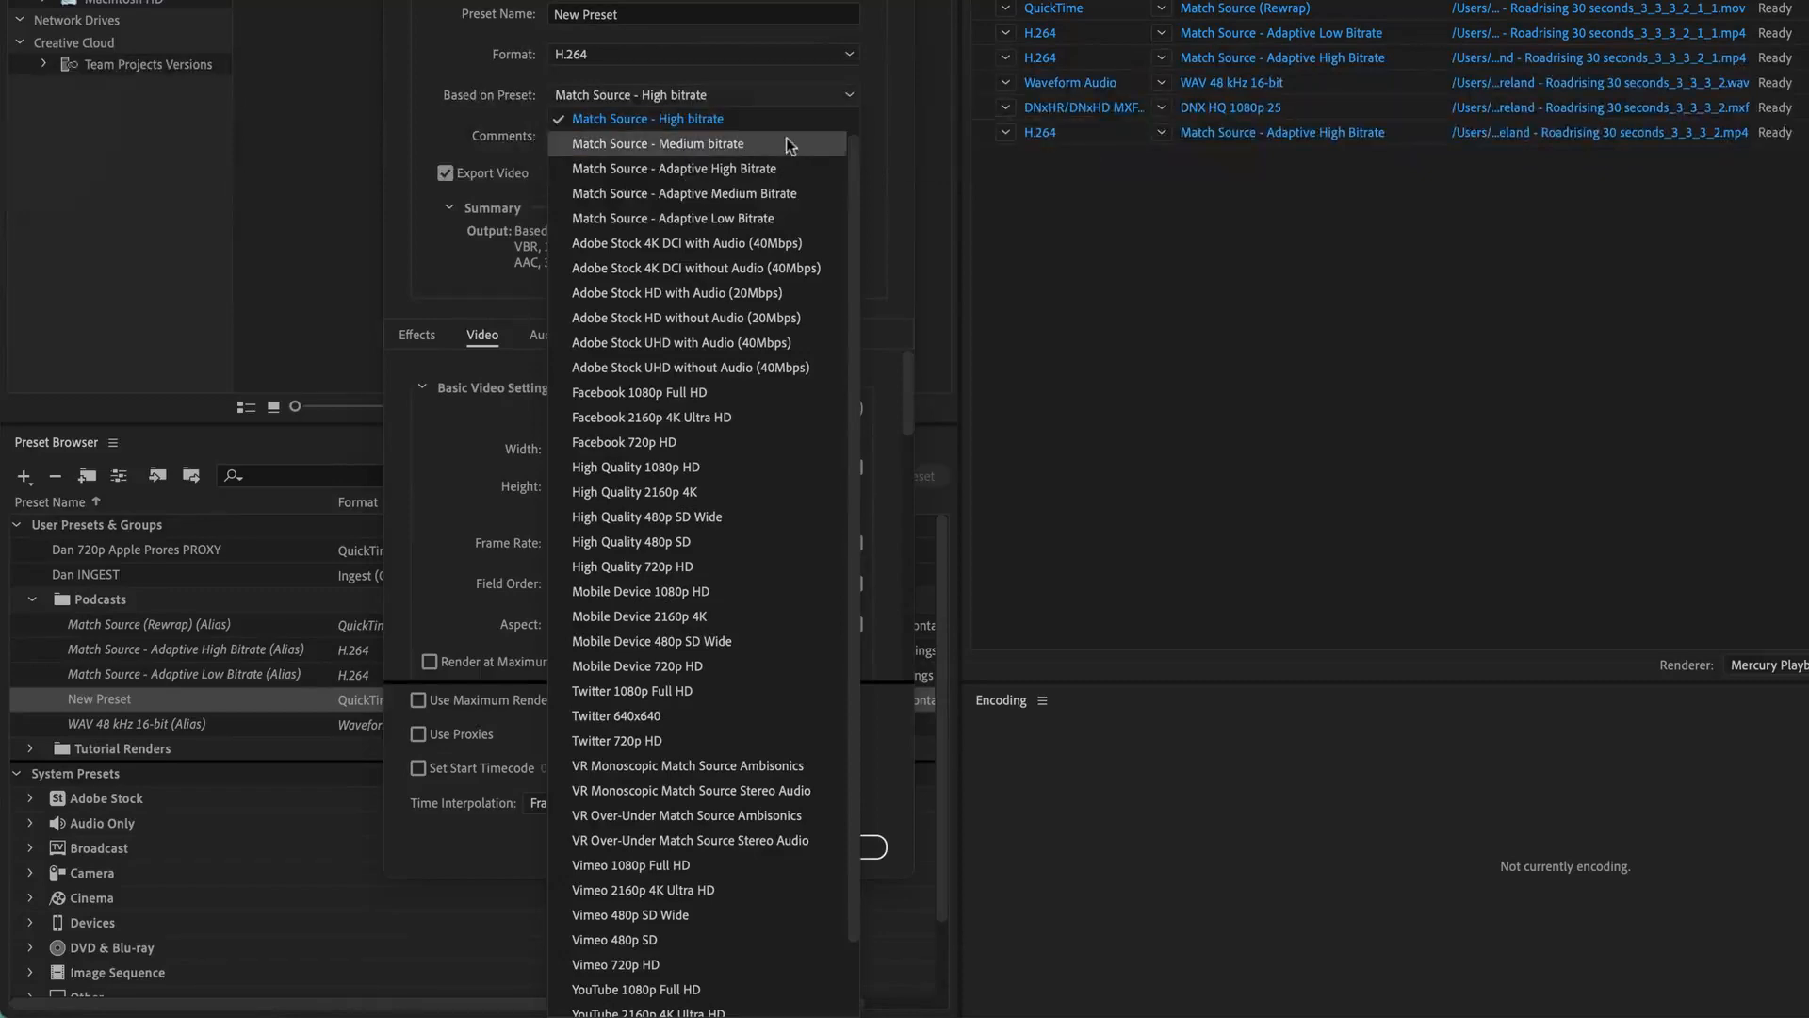
pyautogui.click(738, 194)
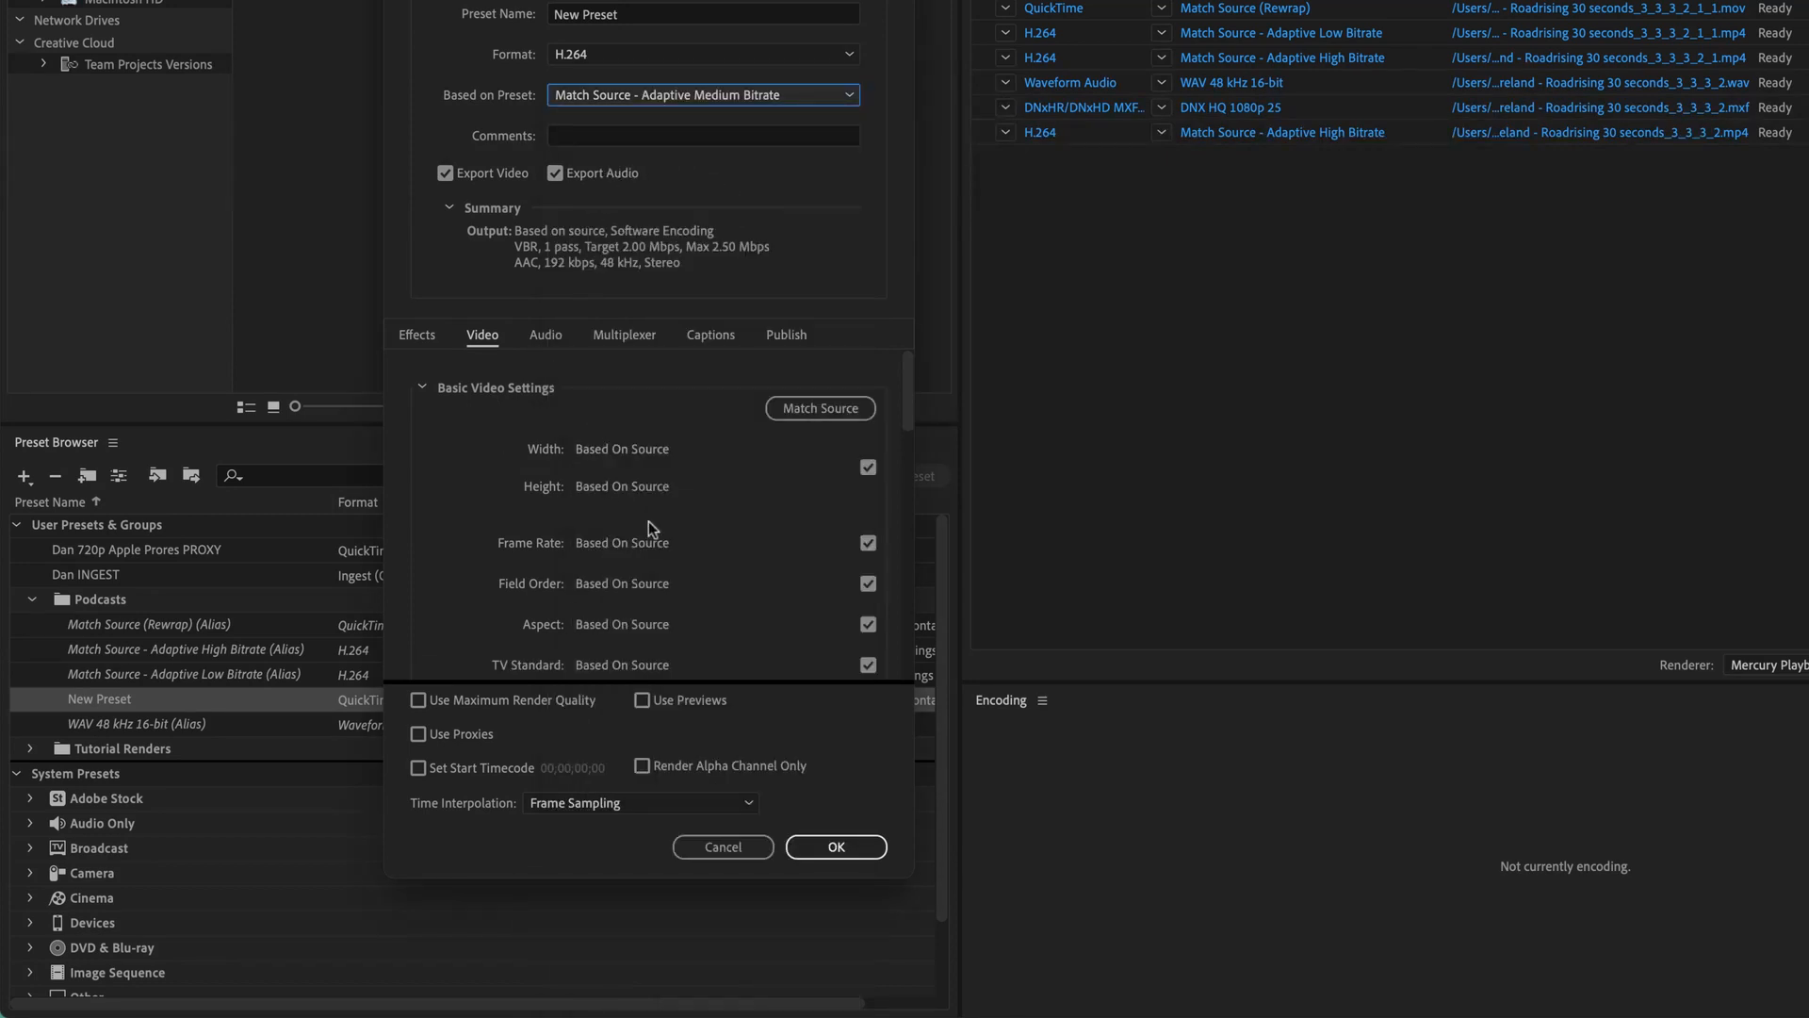
# Set the new preset's bitrate encoding to VBR, 2 pass, with a target bitrate of 4 Mbps and a maximum of 6 Mbps
pyautogui.scroll(-10, 652, 528)
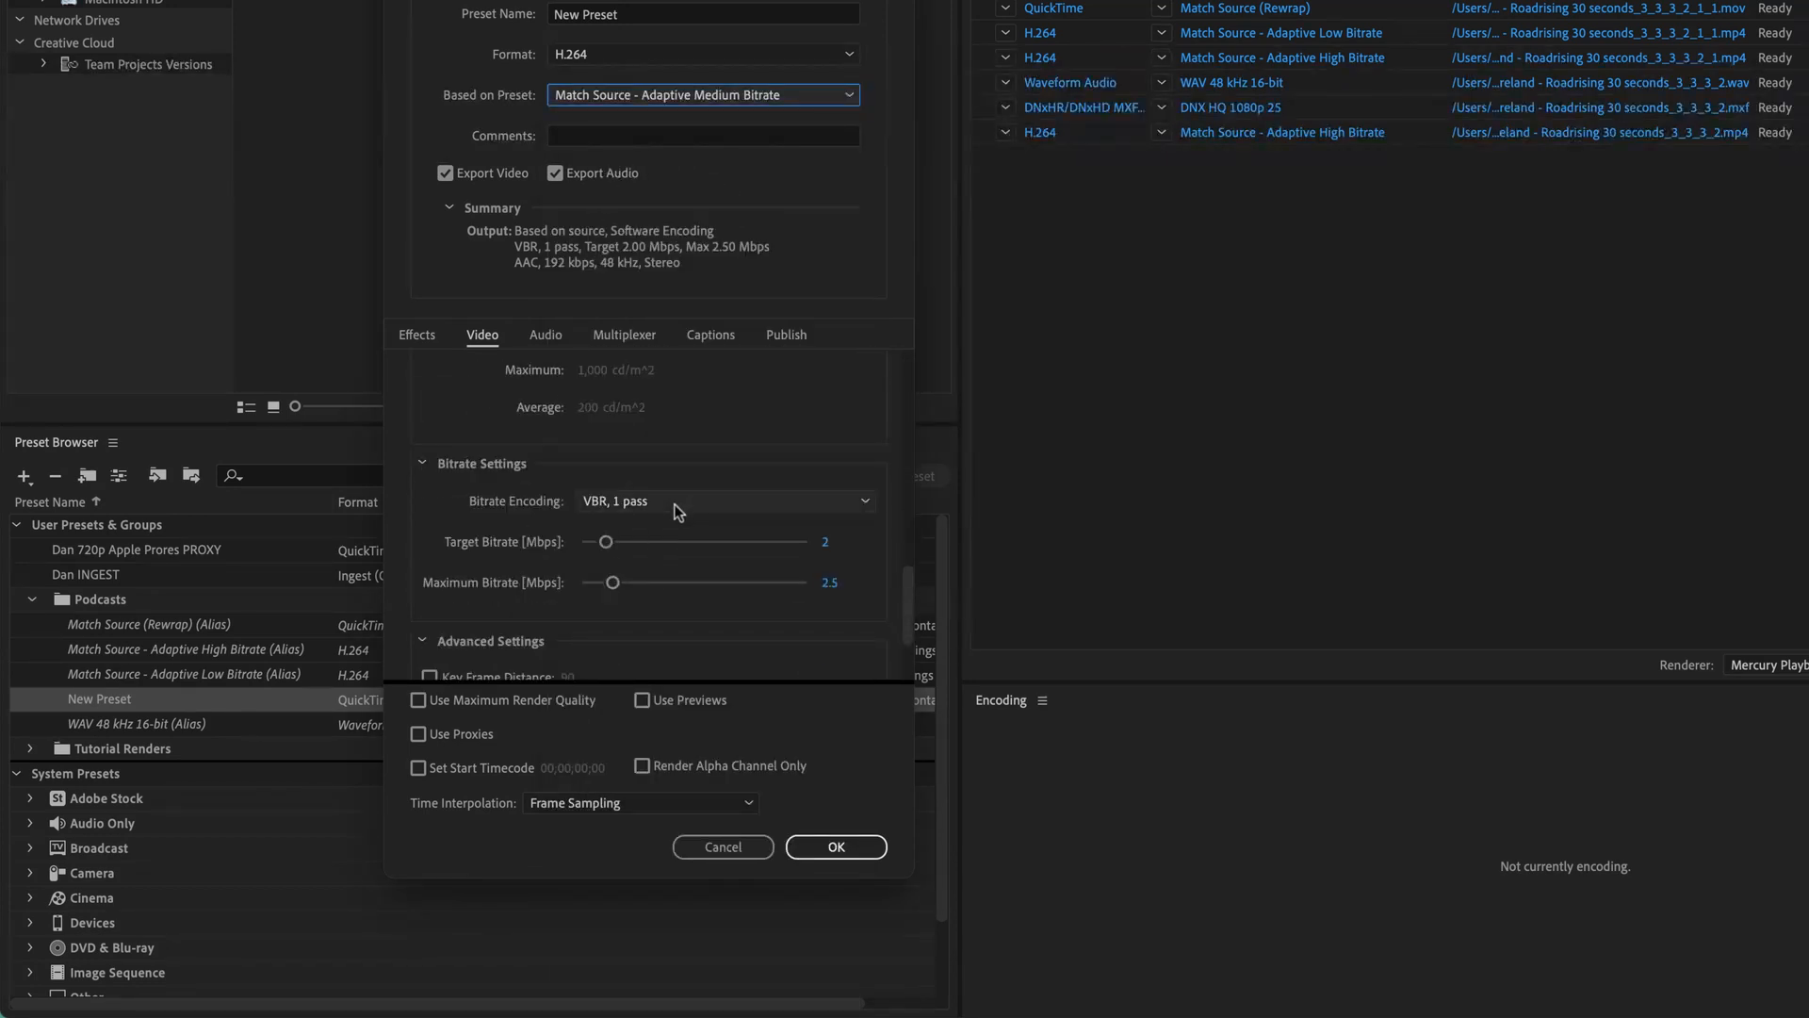
pyautogui.click(675, 506)
pyautogui.click(623, 576)
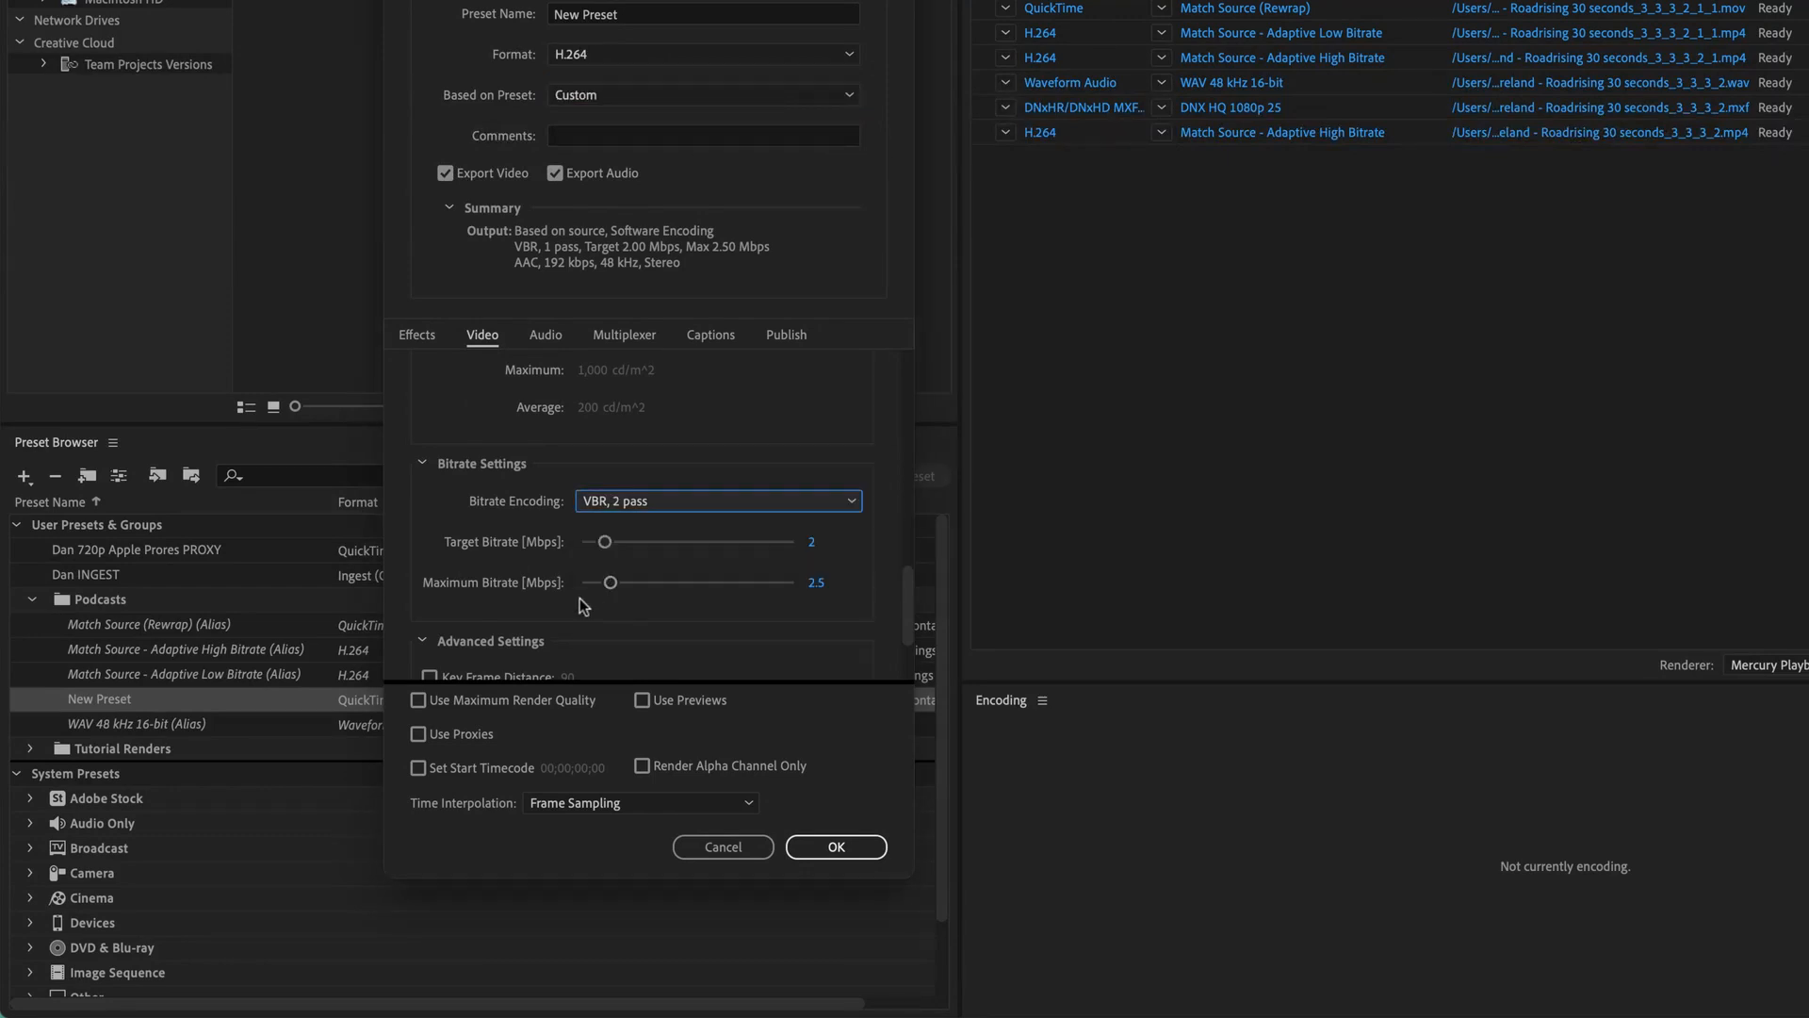
pyautogui.click(811, 542)
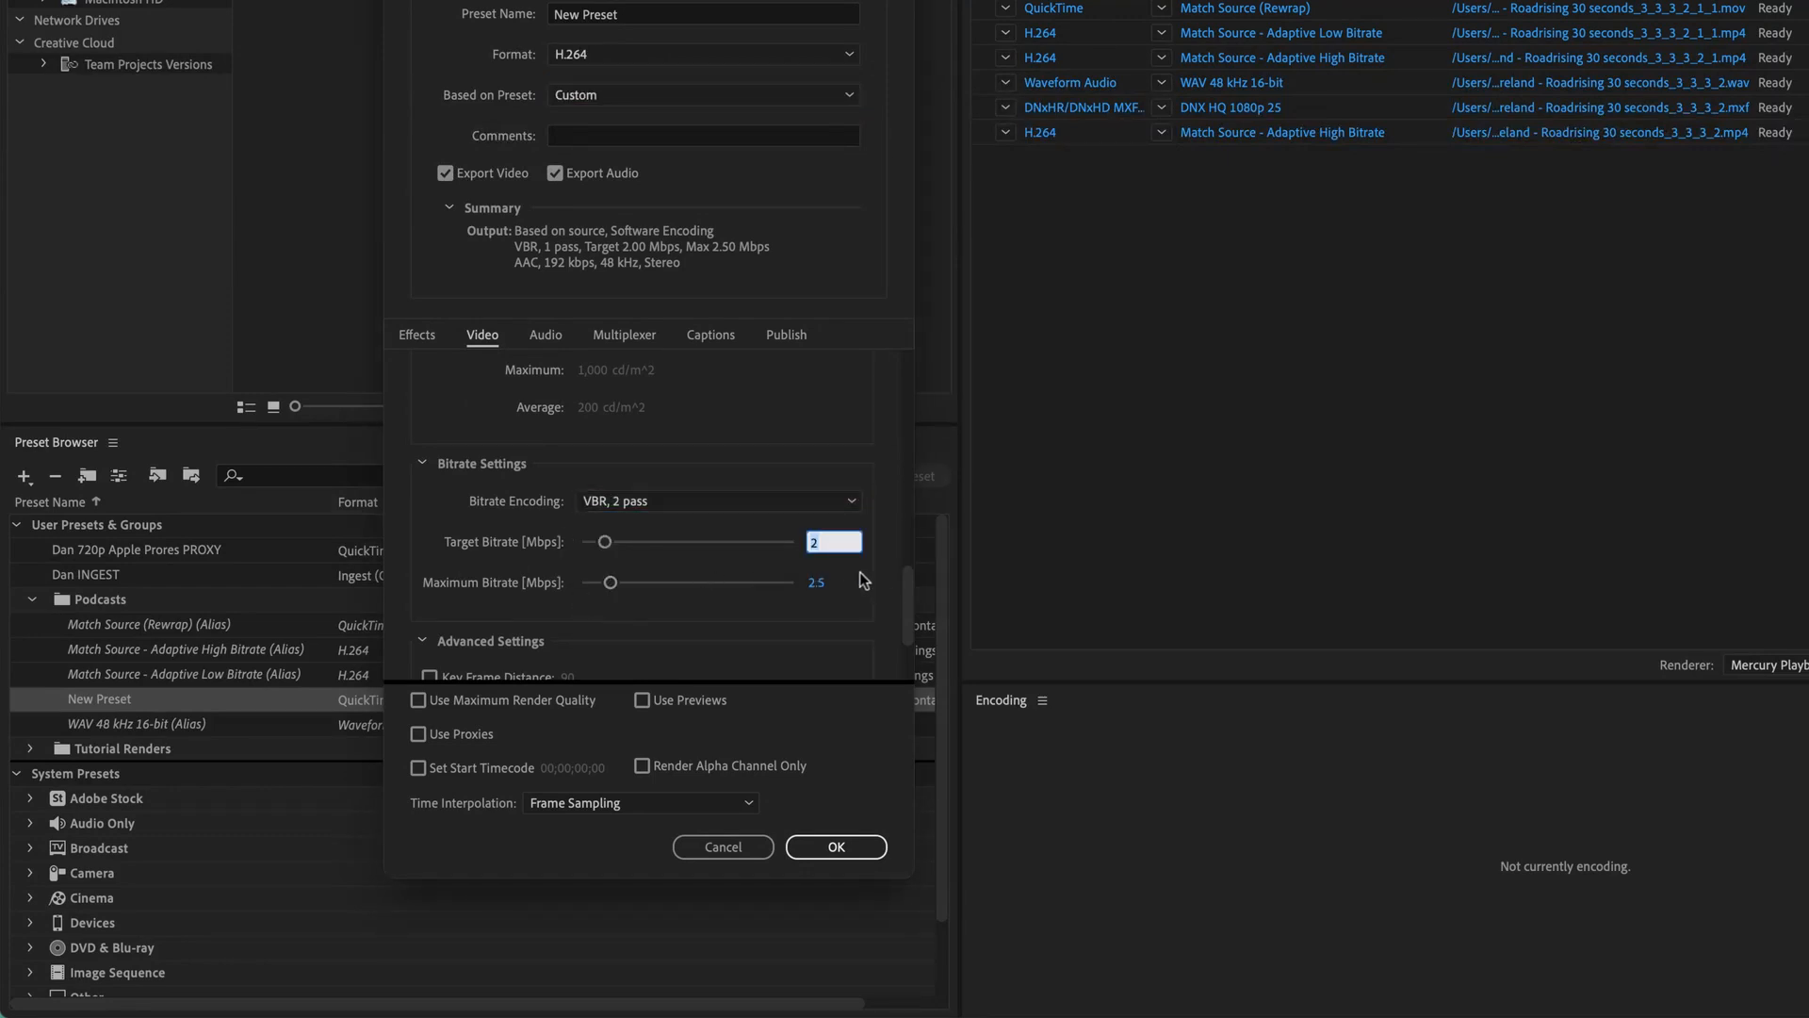
pyautogui.write('4')
pyautogui.press('Tab')
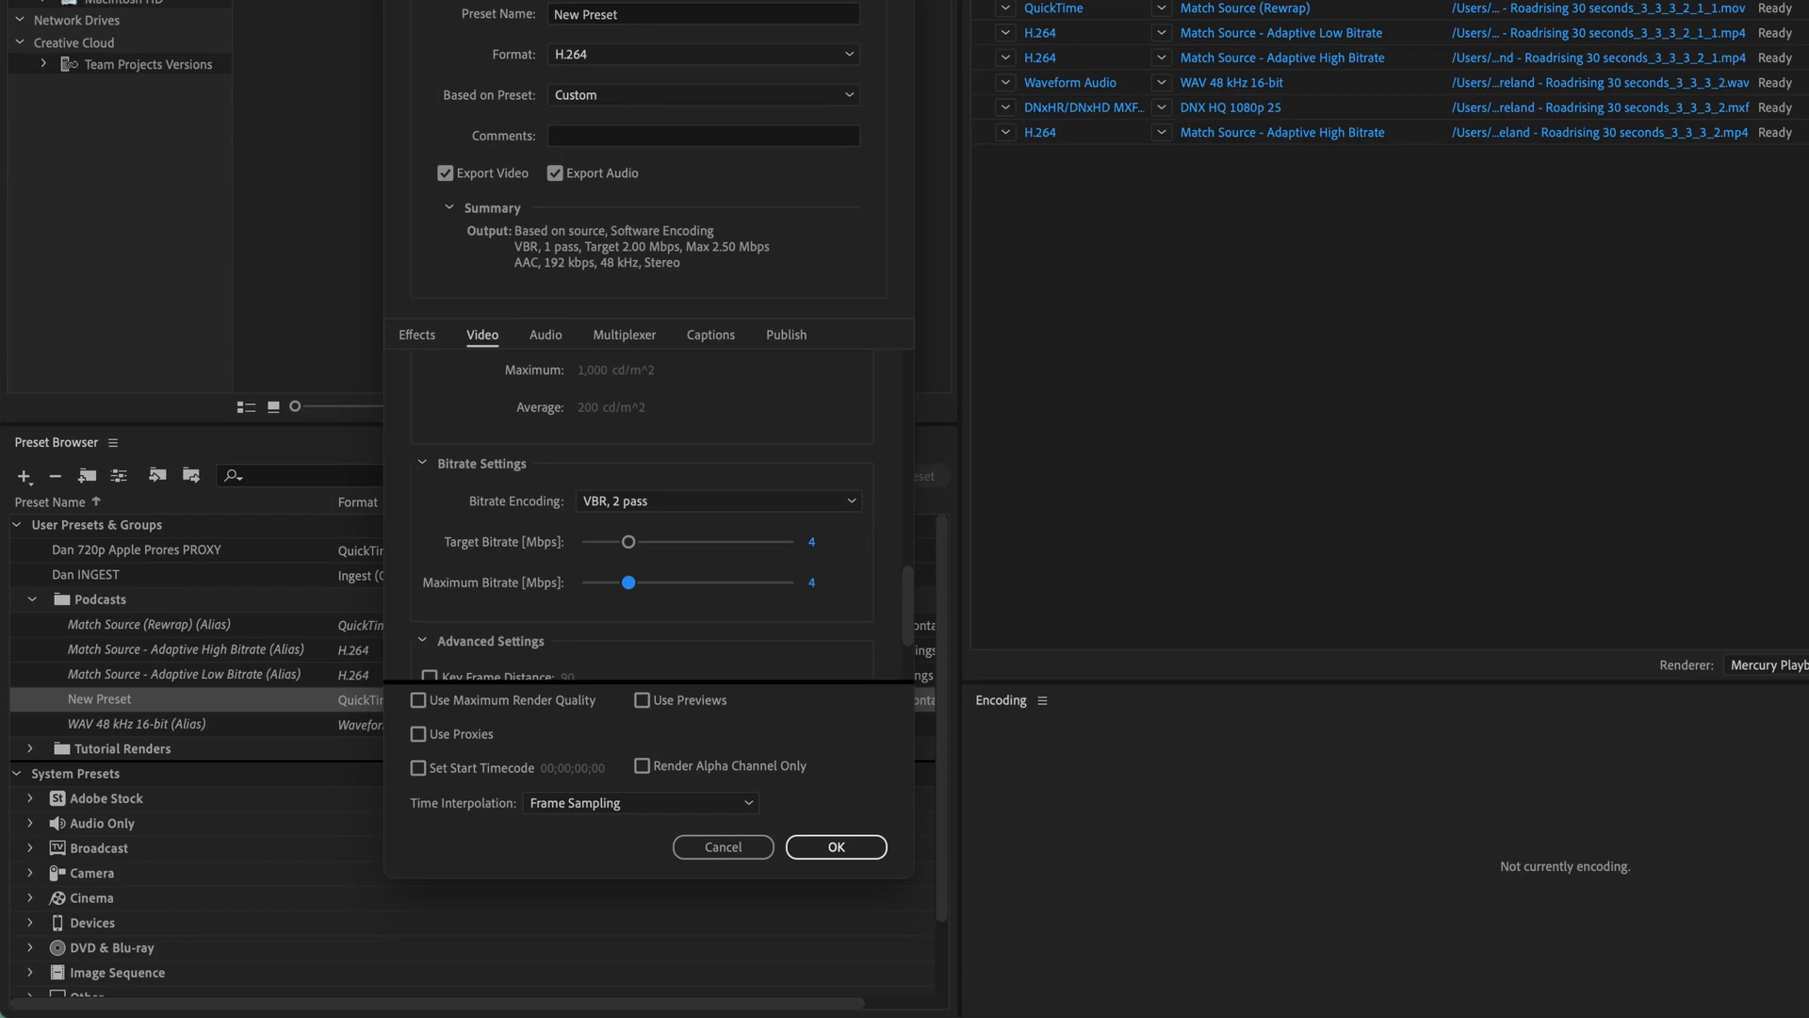
pyautogui.click(814, 582)
pyautogui.write('6')
pyautogui.press('Tab')
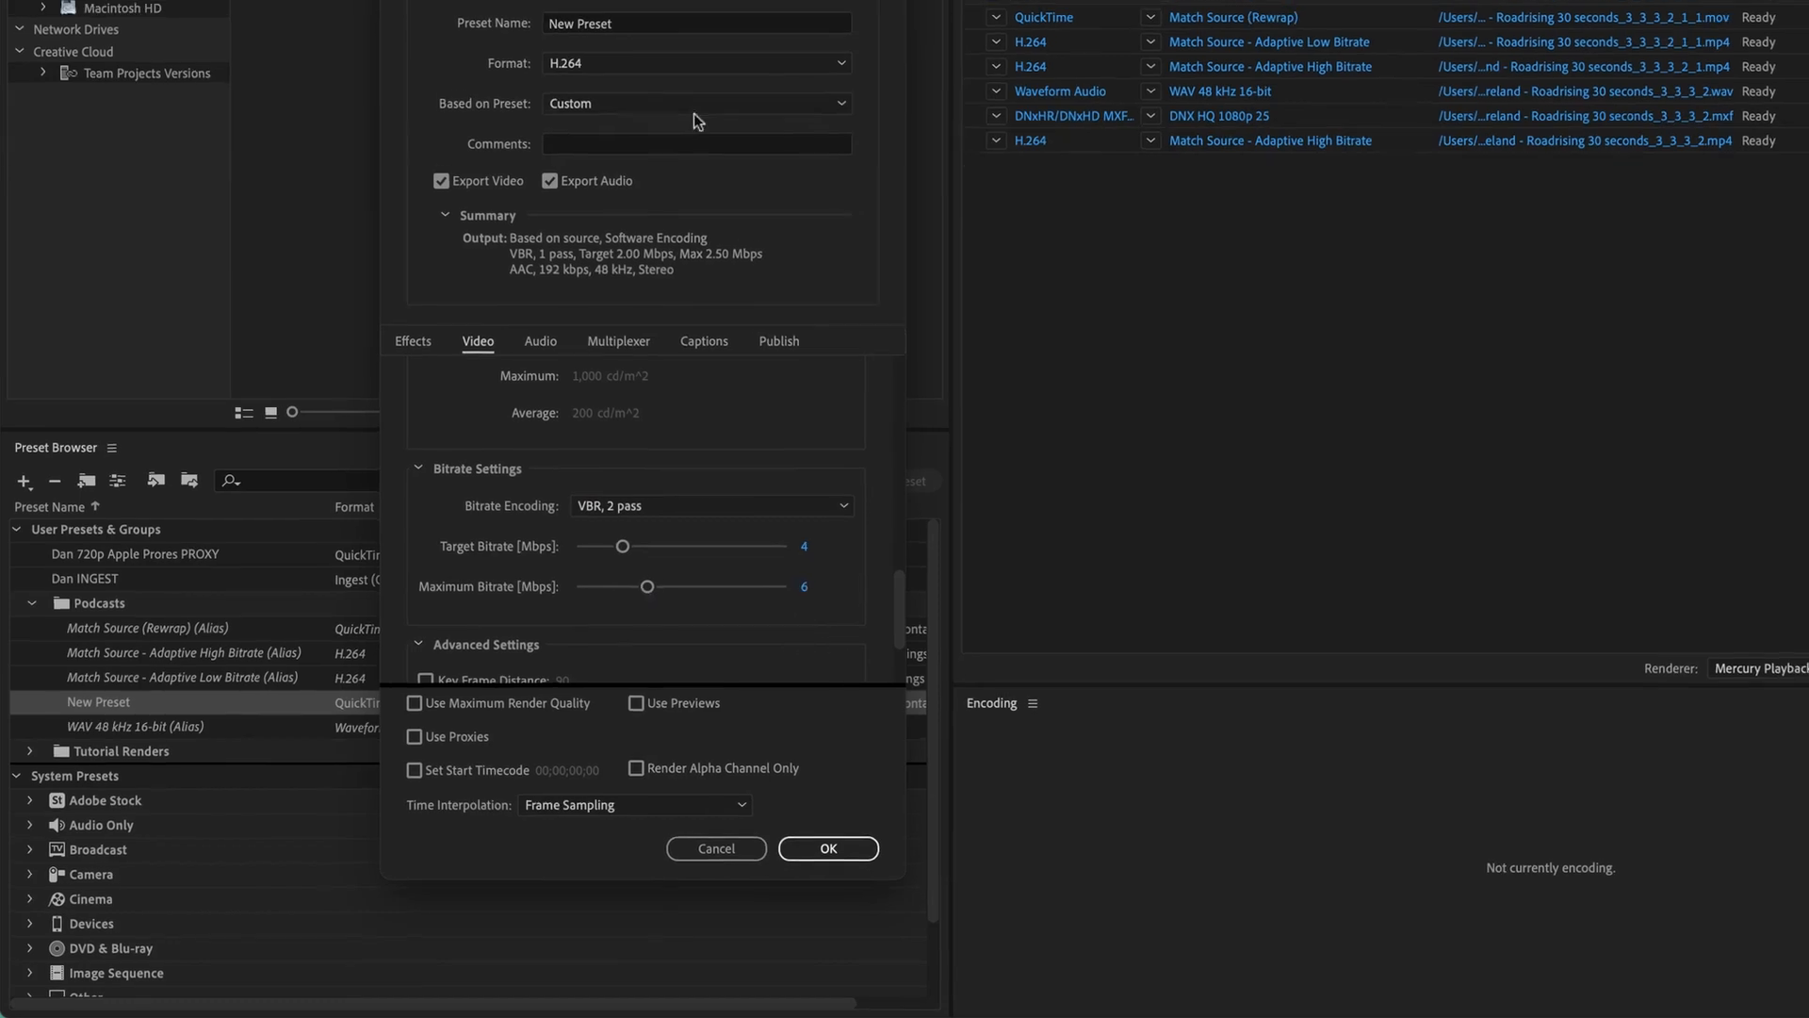
# Name the new preset "Podcast - Medium Match Source" and save it
pyautogui.click(644, 14)
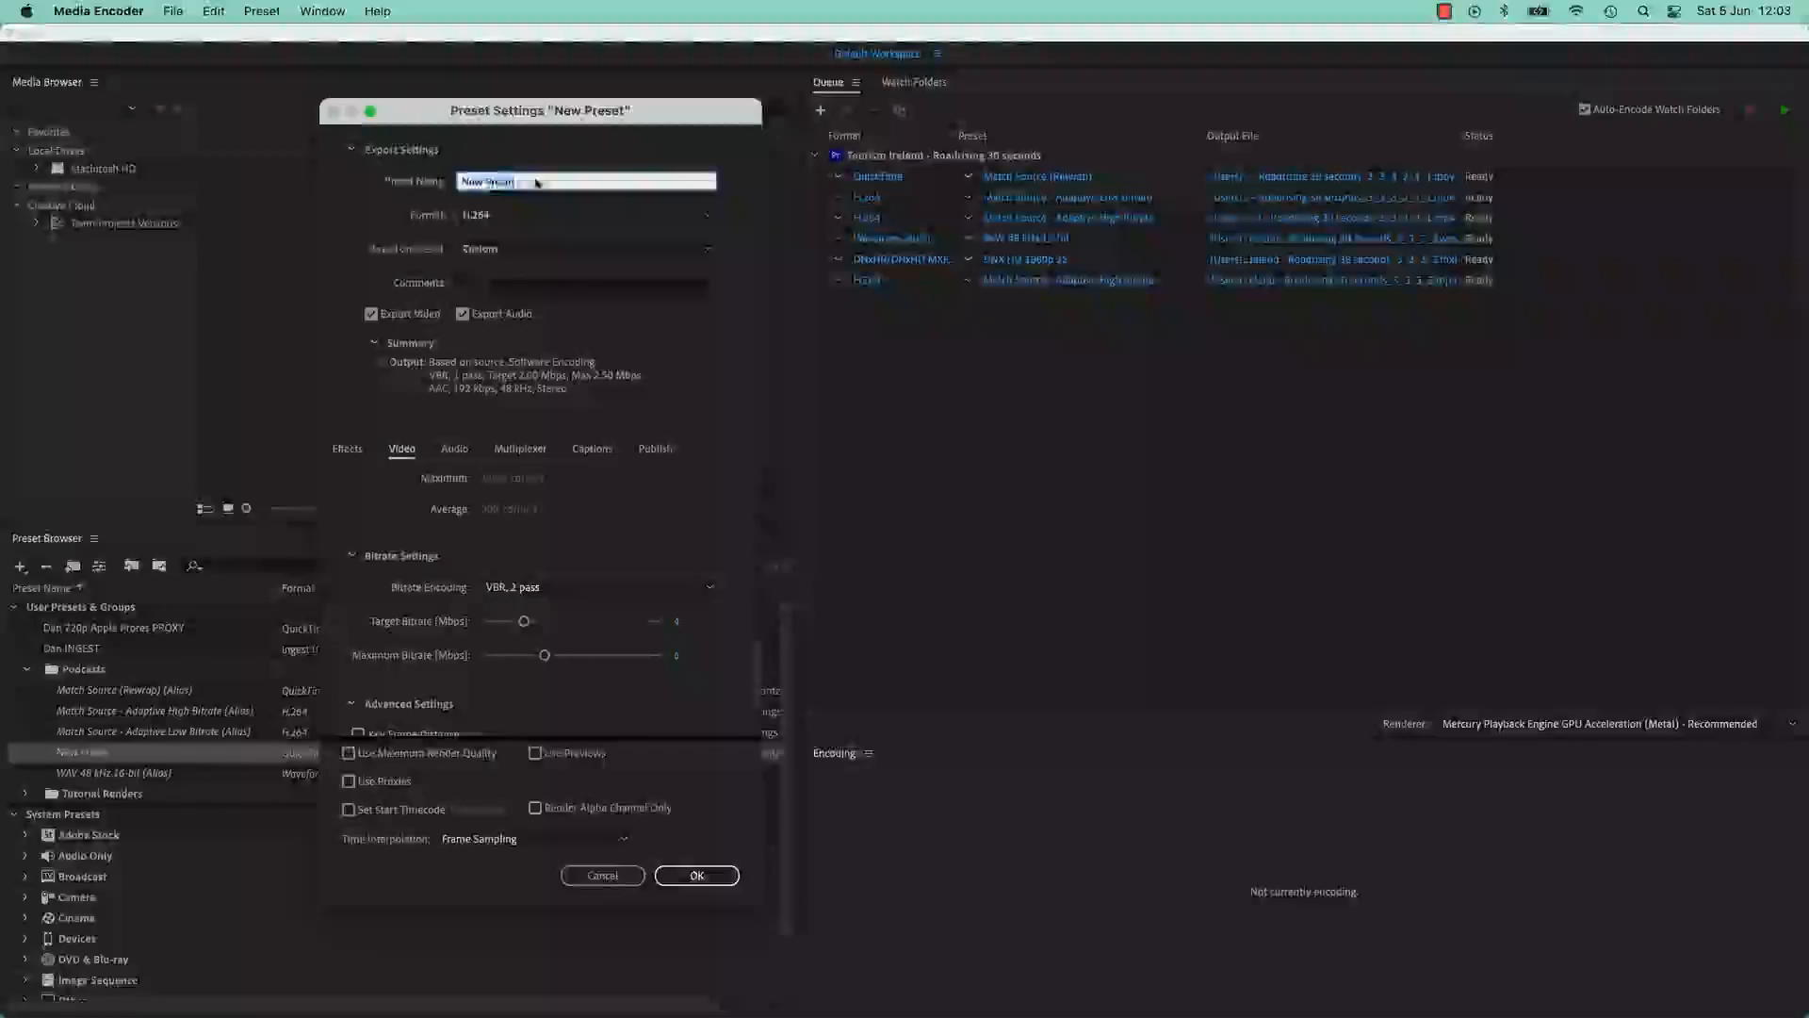
pyautogui.write('Podcast - ')
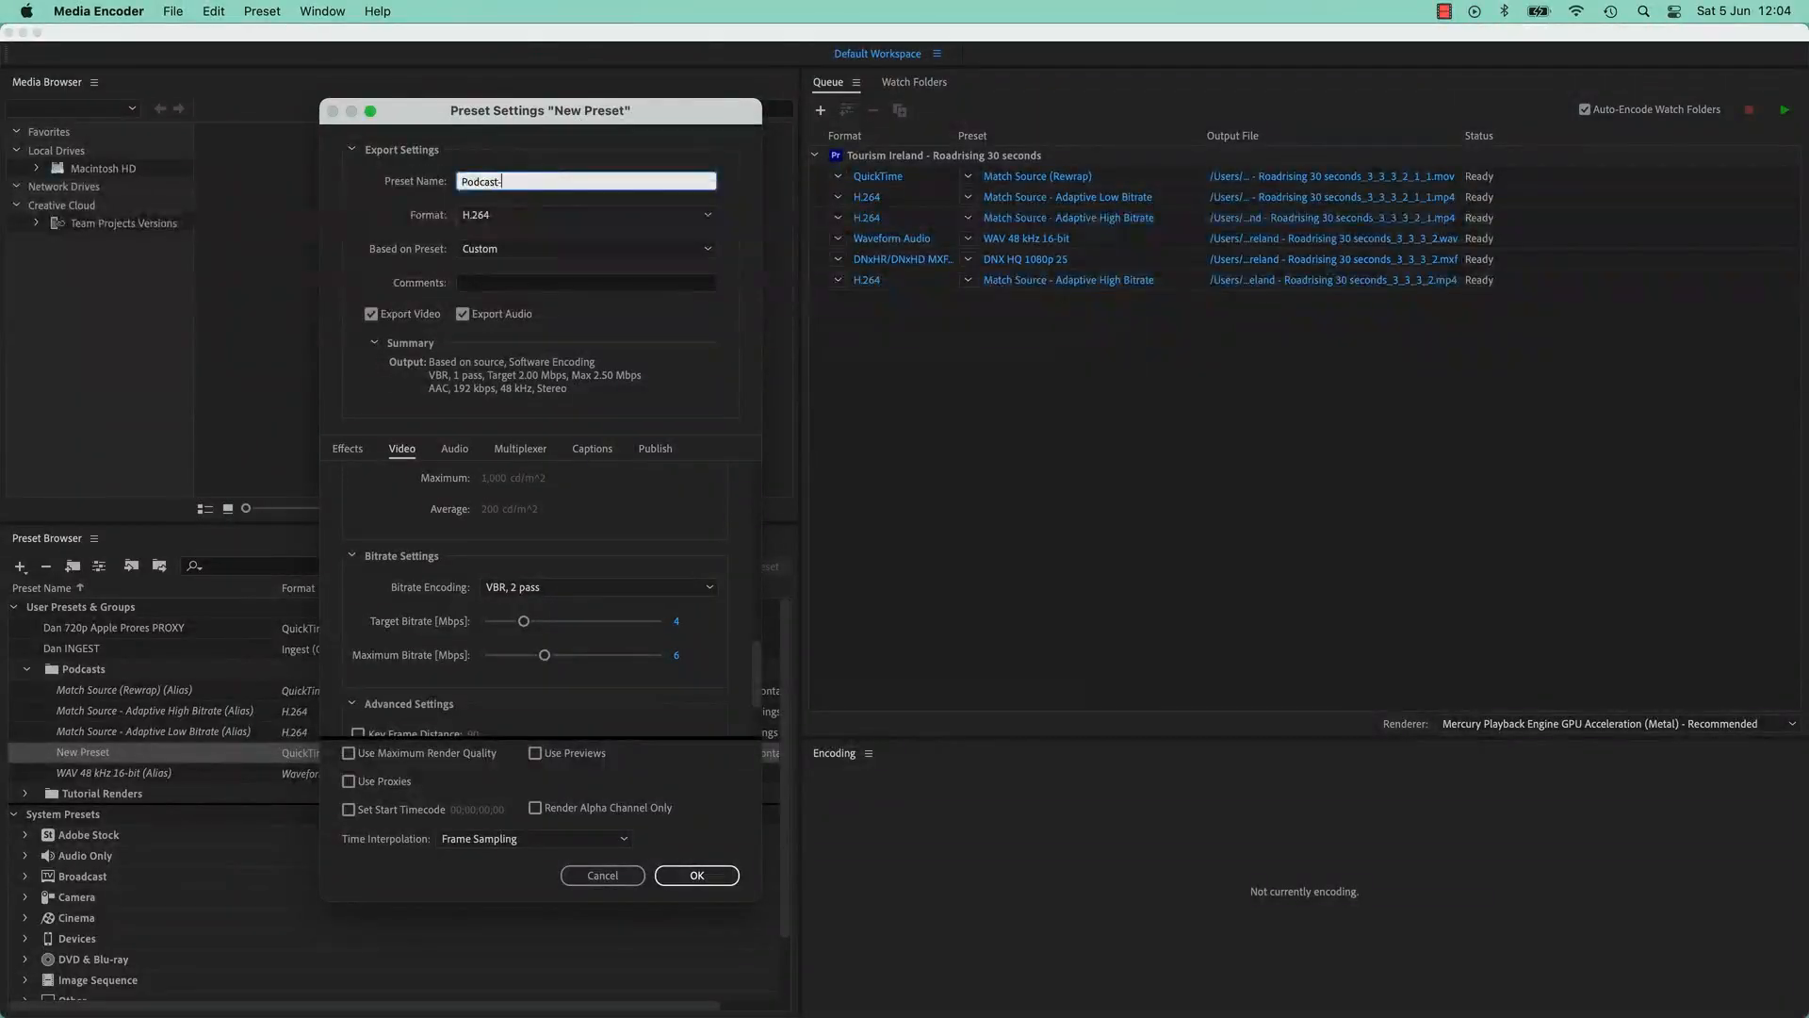
pyautogui.write('Medium Match Source')
pyautogui.click(701, 877)
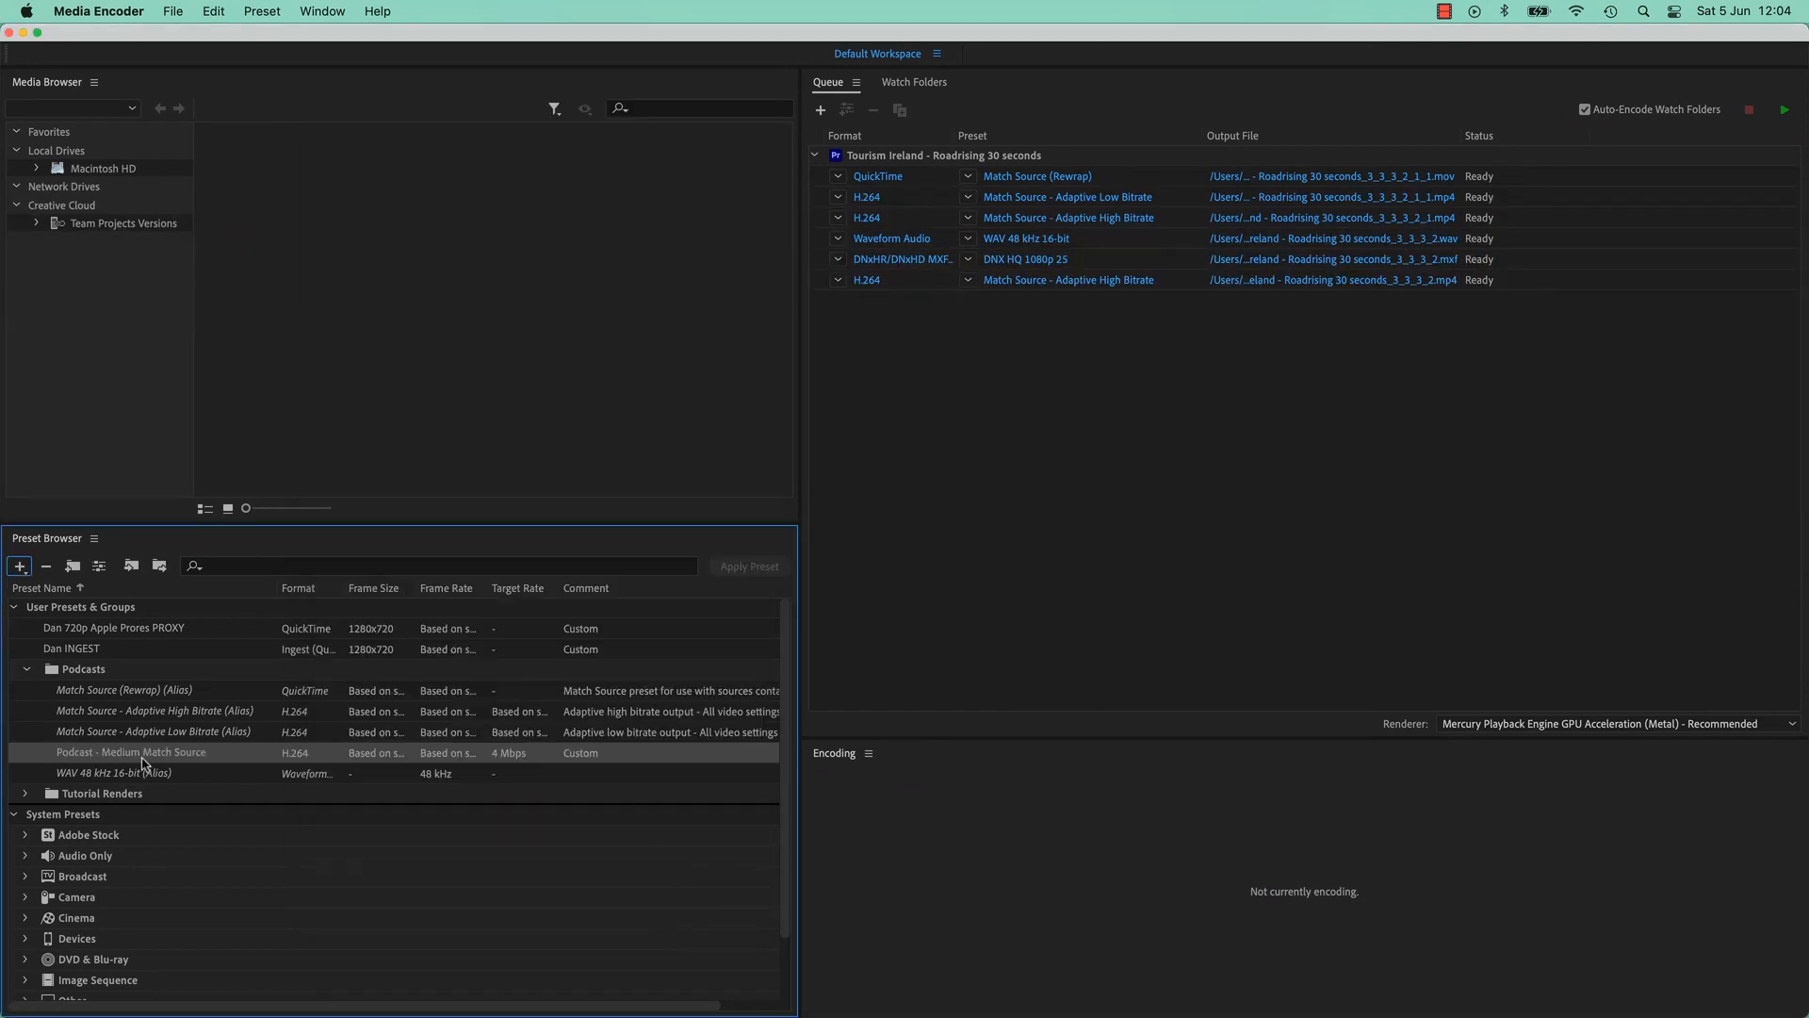
# Move the Podcast - Medium Match Source preset out of the Podcasts group into the top level of User Presets & Groups, and collapse the group
pyautogui.moveTo(137, 761)
pyautogui.moveTo(153, 760); pyautogui.dragTo(81, 614)
pyautogui.click(27, 690)
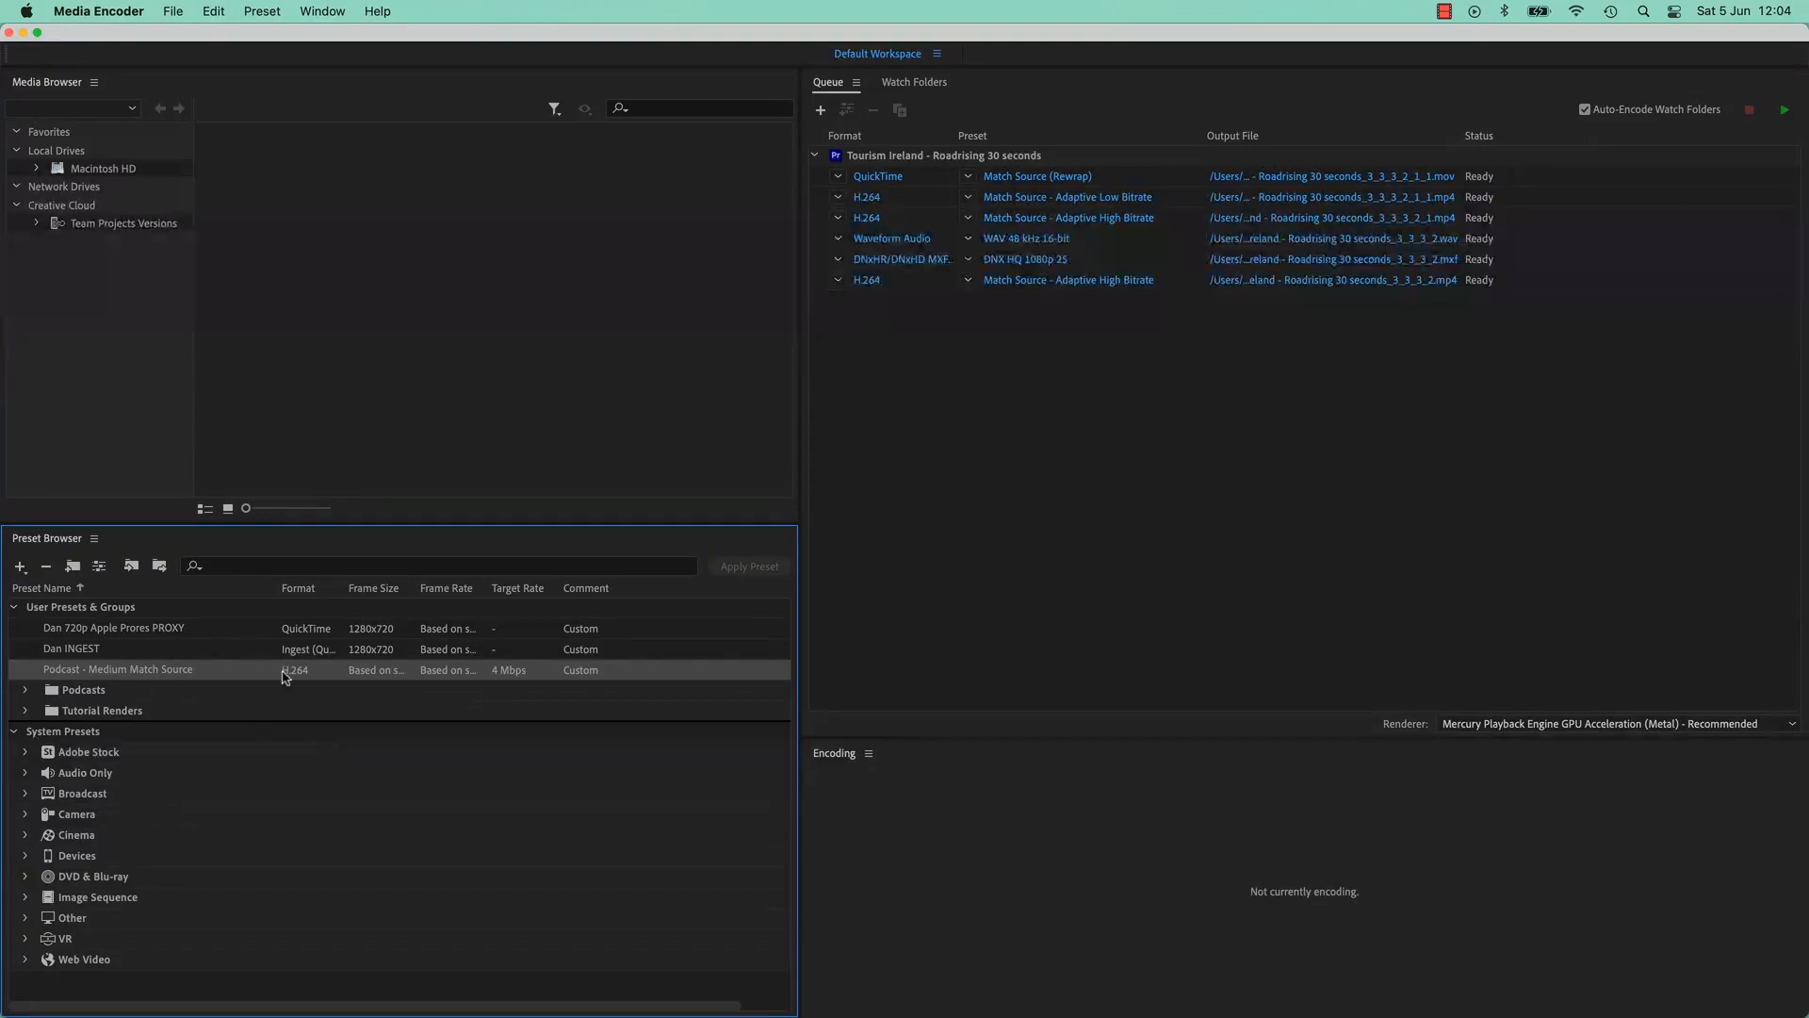
pyautogui.moveTo(118, 677)
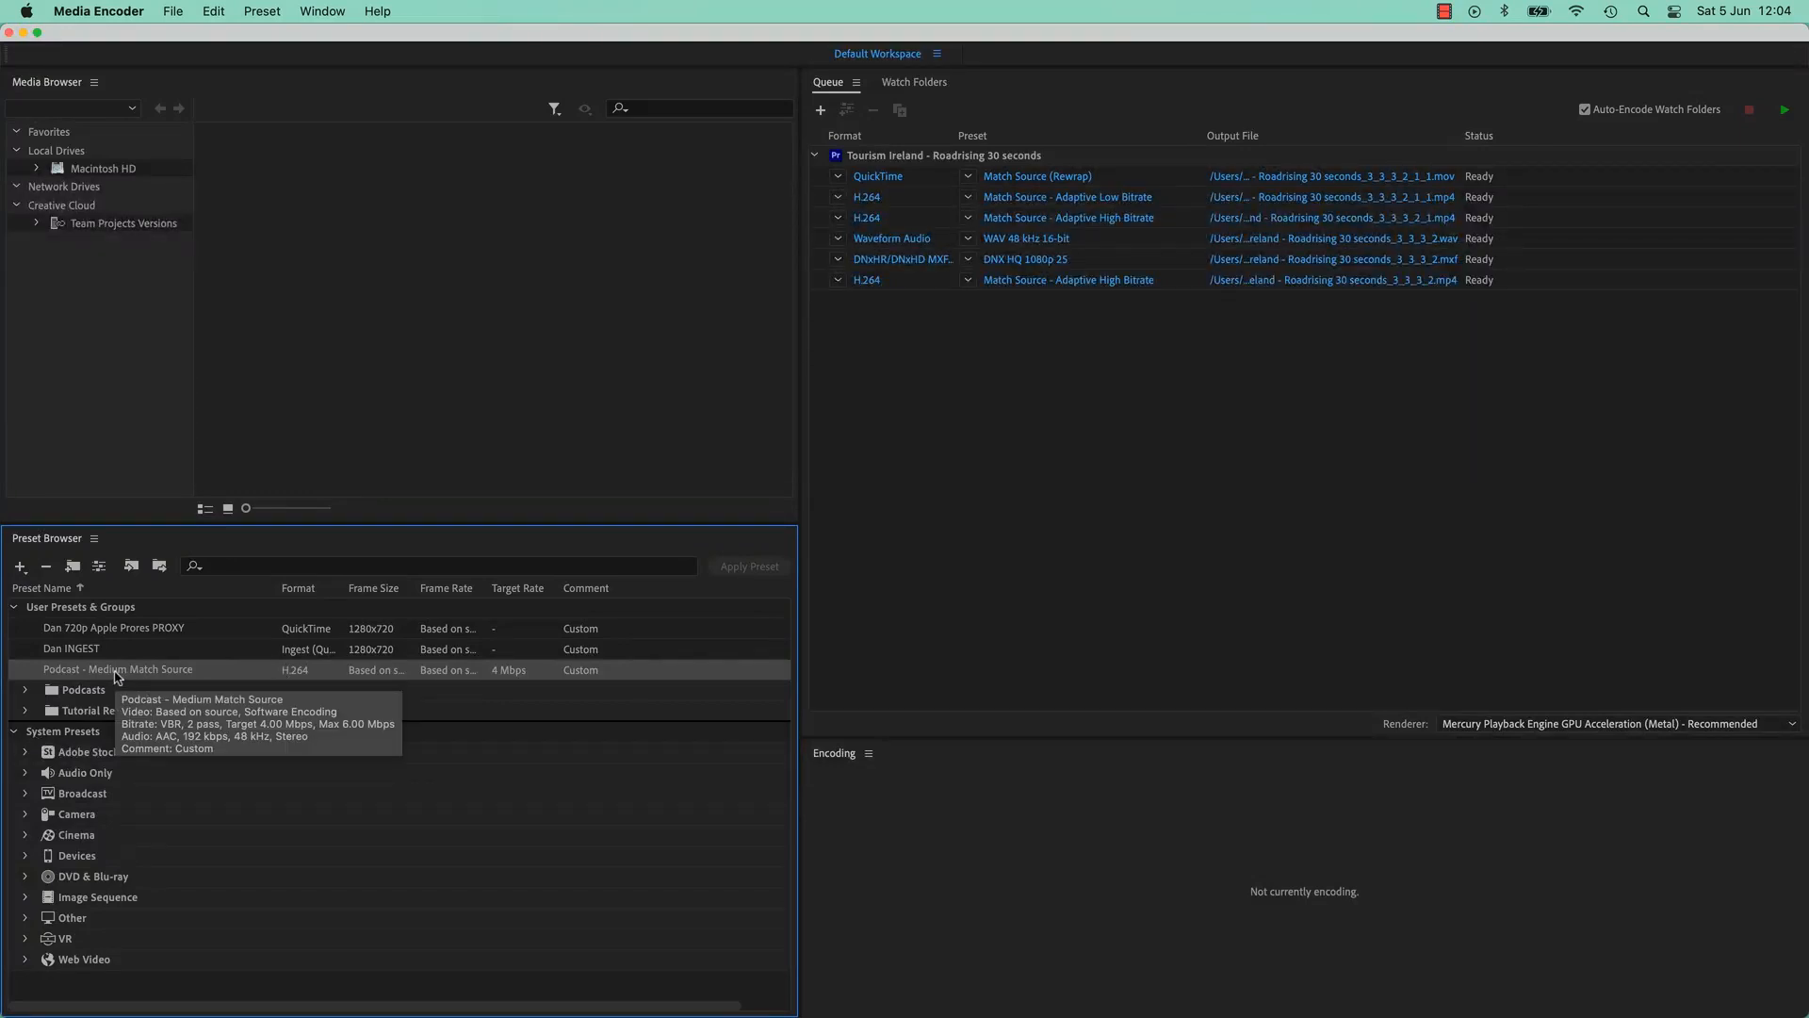